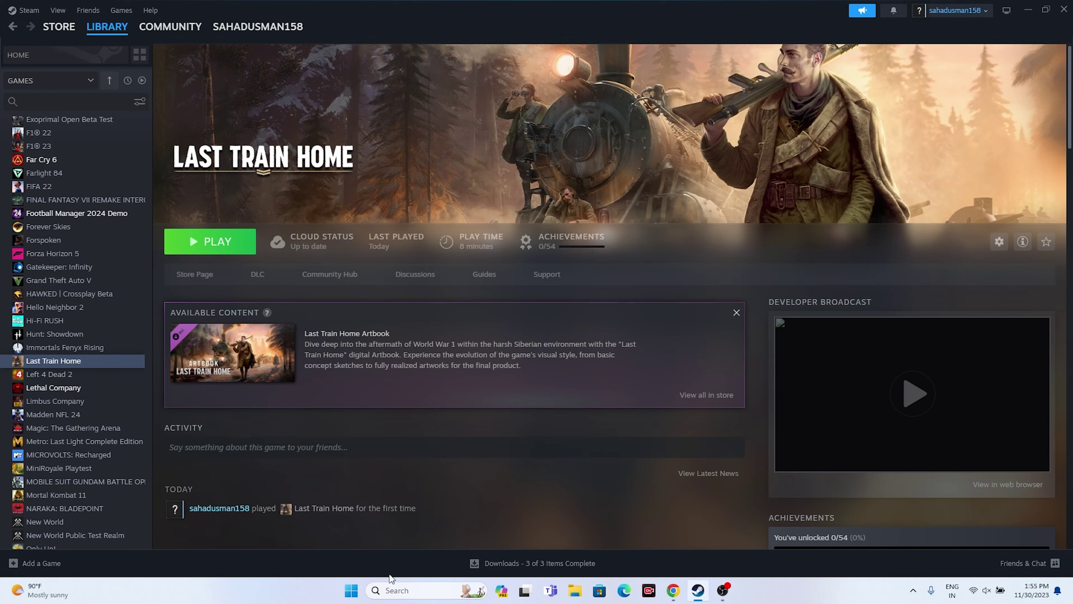
Open the Windows power options to view the Restart choice, and close them without restarting.
left_click(358, 588)
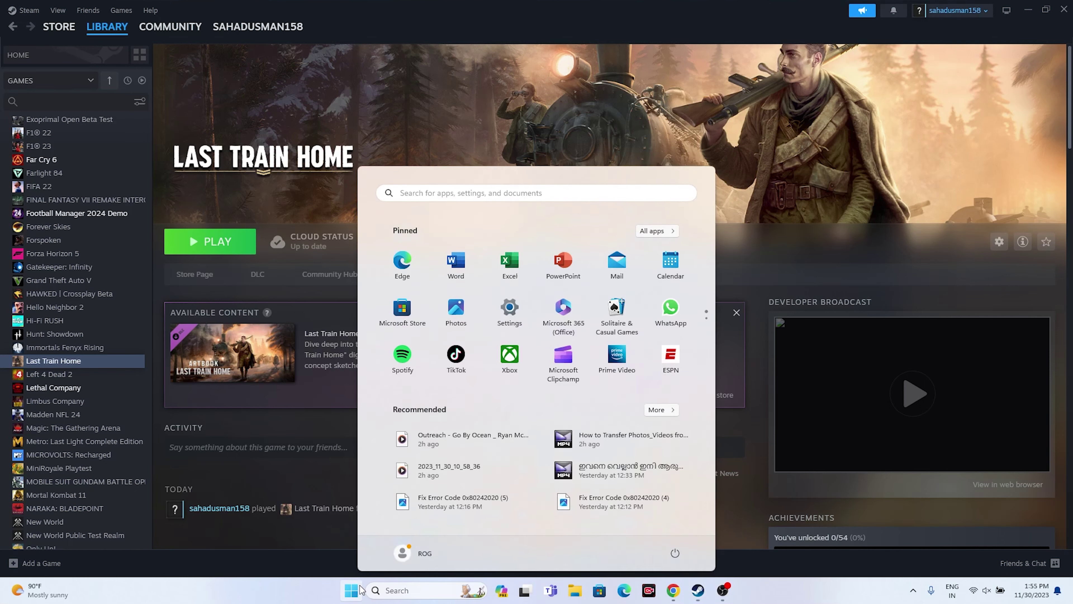
left_click(675, 551)
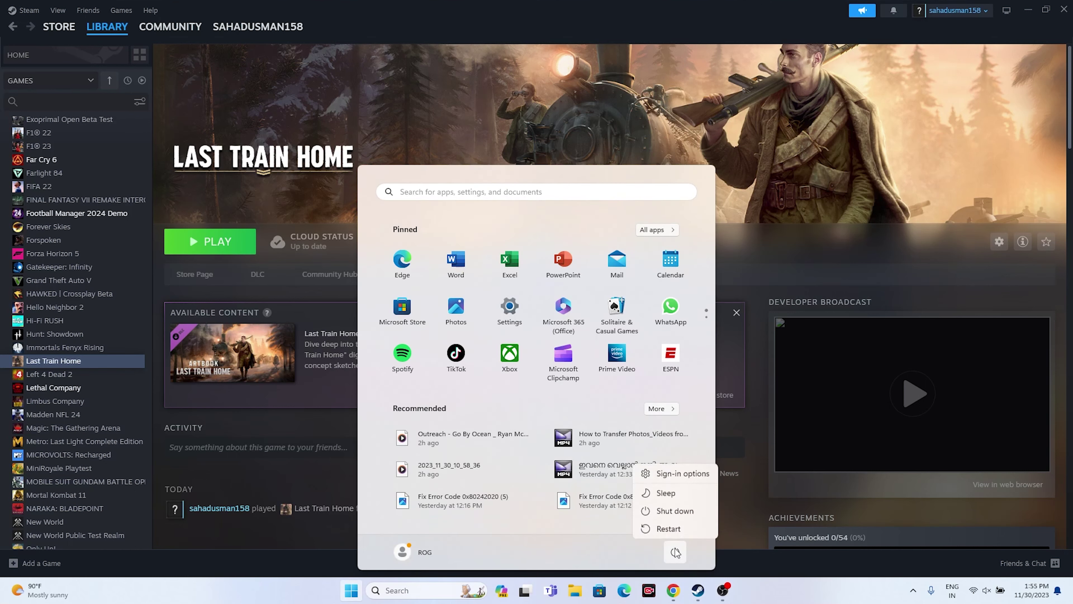
left_click(768, 602)
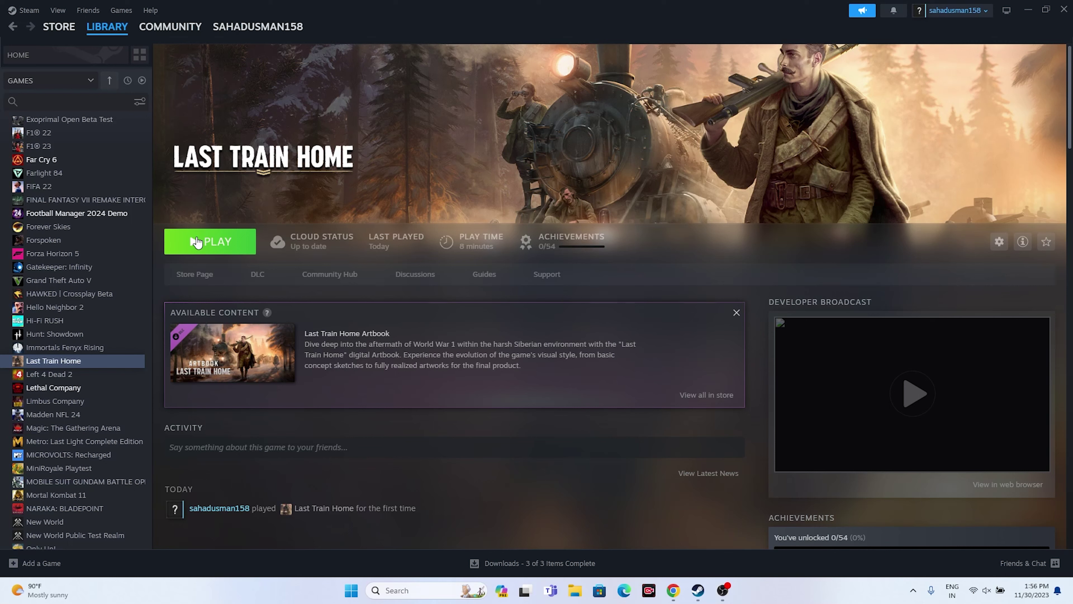
Raise the system volume.
key("XF86AudioRaiseVolume")
key("XF86AudioRaiseVolume")
key("XF86AudioRaiseVolume")
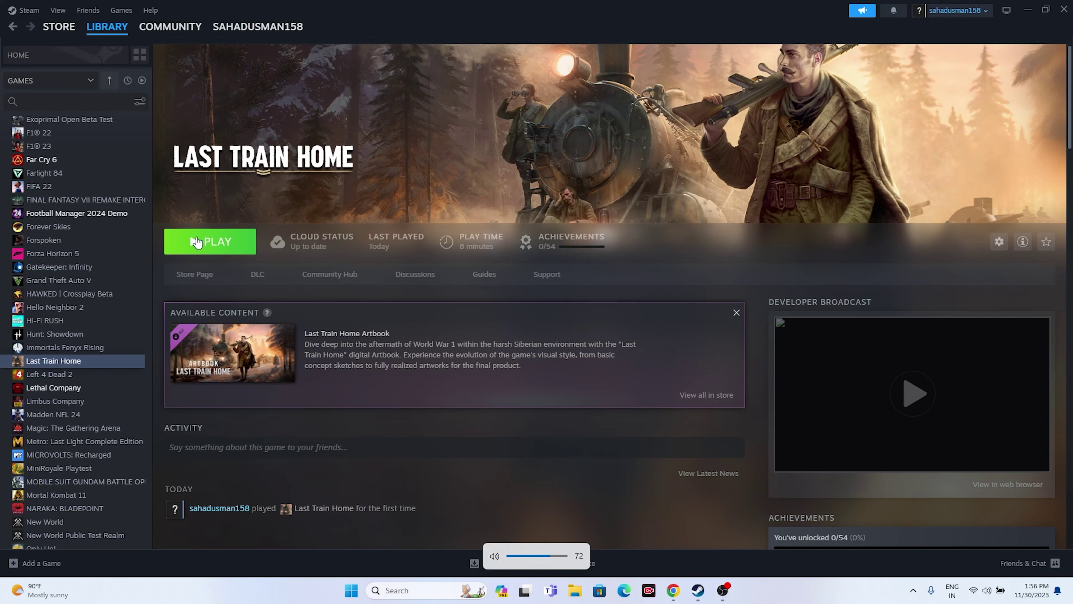
key("XF86AudioRaiseVolume")
key("XF86AudioRaiseVolume")
key("XF86AudioRaiseVolume")
key("XF86AudioRaiseVolume")
key("XF86AudioRaiseVolume")
key("XF86AudioRaiseVolume")
key("XF86AudioRaiseVolume")
key("XF86AudioRaiseVolume")
key("XF86AudioRaiseVolume")
key("XF86AudioRaiseVolume")
key("XF86AudioRaiseVolume")
key("XF86AudioRaiseVolume")
key("XF86AudioRaiseVolume")
key("XF86AudioRaiseVolume")
Verify the integrity of Last Train Home's installed game files, and close its properties.
right_click(65, 365)
left_click(93, 451)
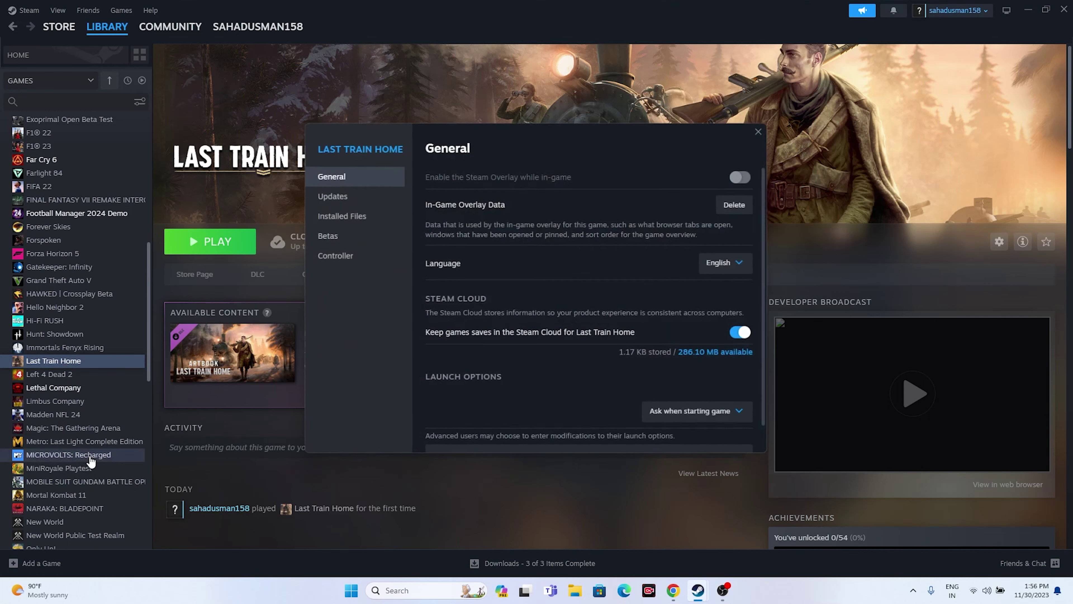
left_click(328, 222)
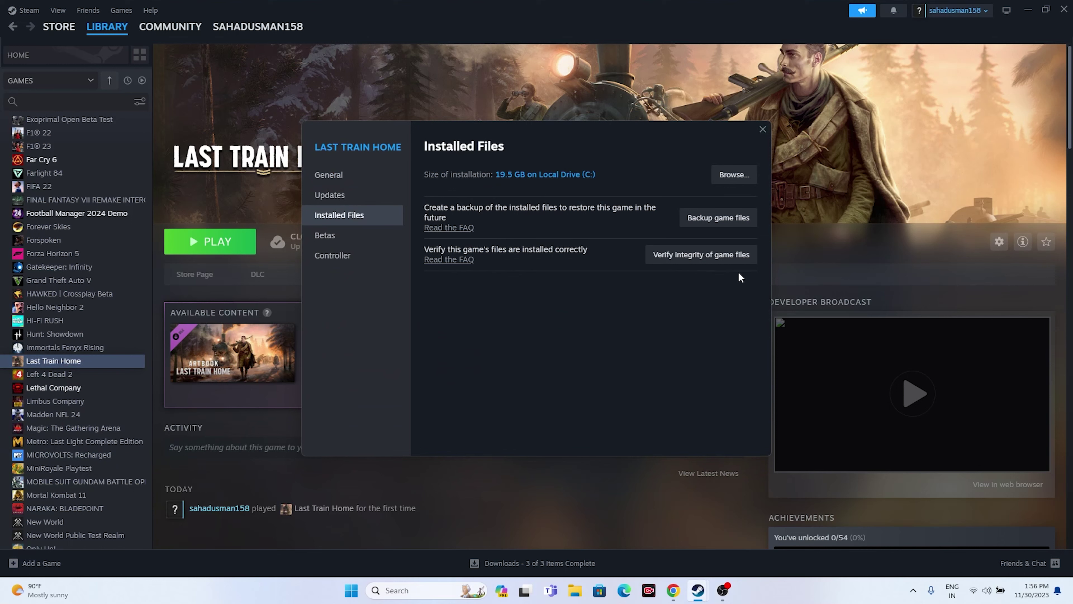
left_click(727, 259)
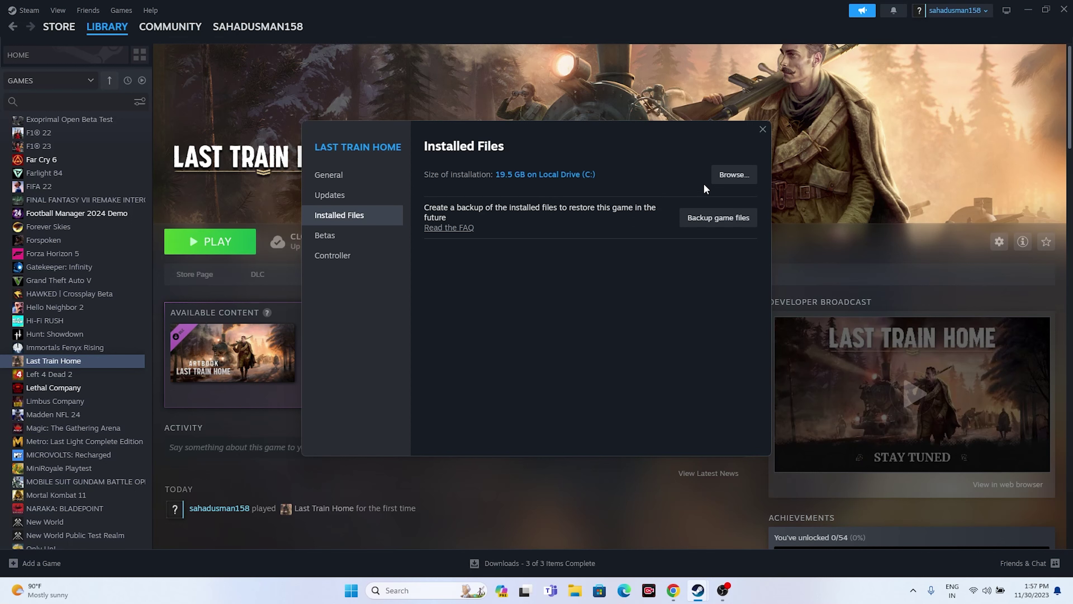
left_click(762, 129)
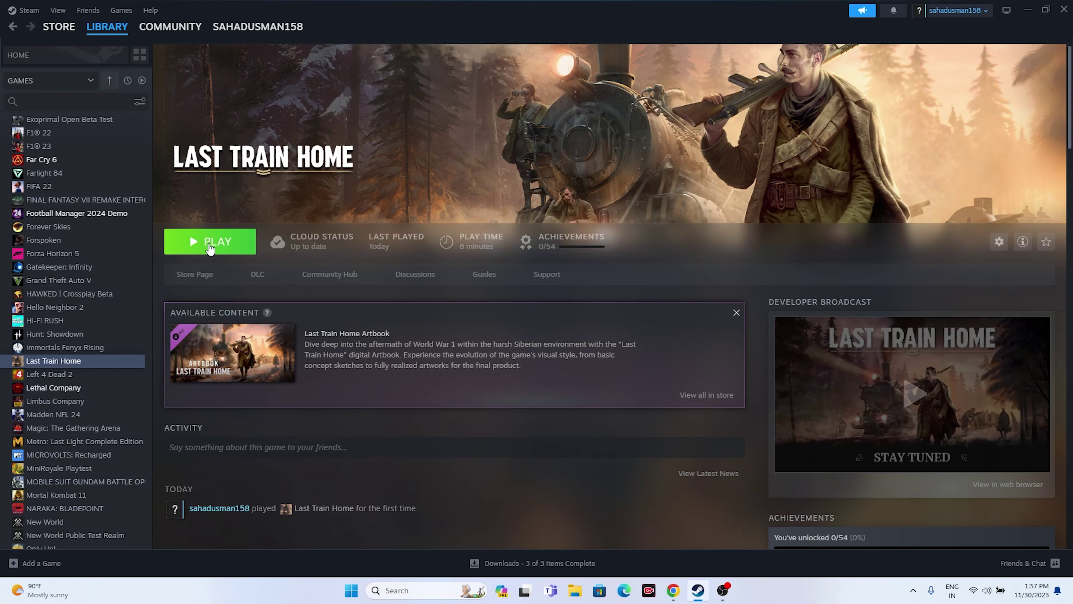
Browse to Last Train Home's installation folder from its properties, and switch from Steam to the LastTrainHome folder in File Explorer.
right_click(62, 362)
left_click(91, 446)
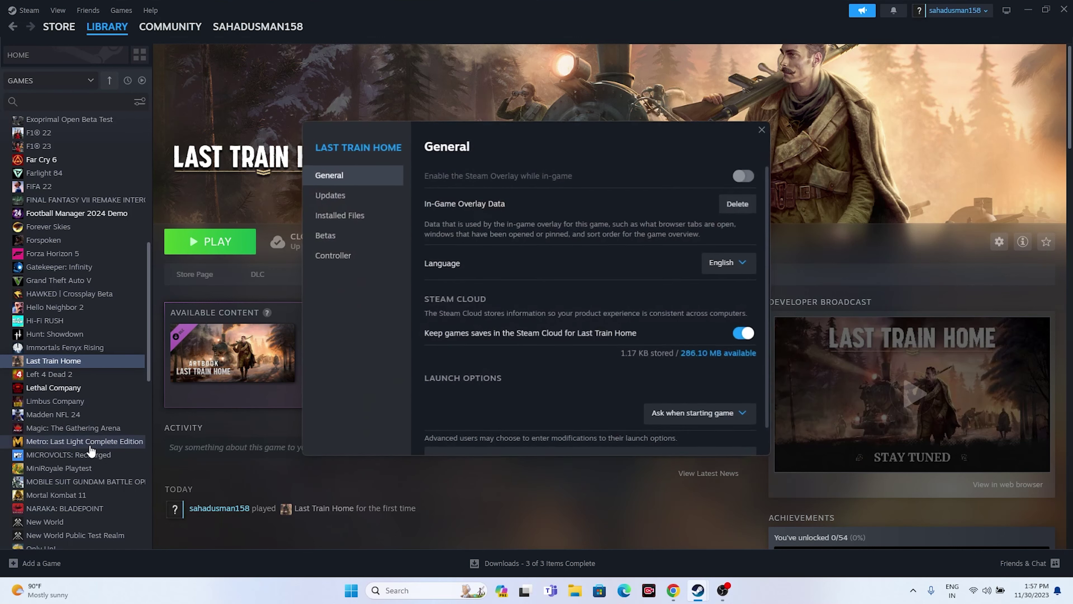
left_click(340, 216)
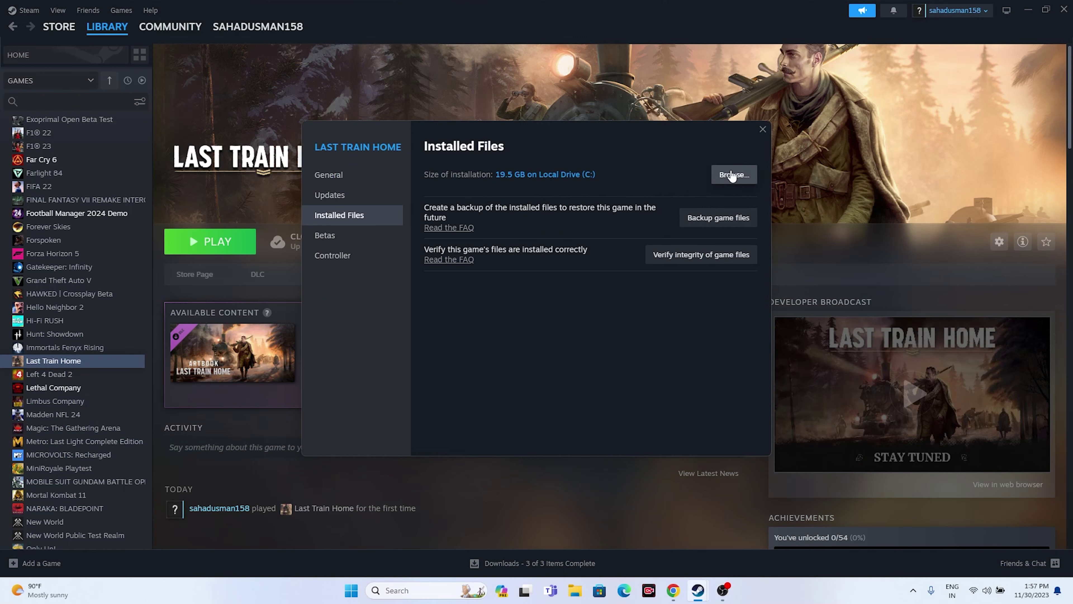
left_click(729, 186)
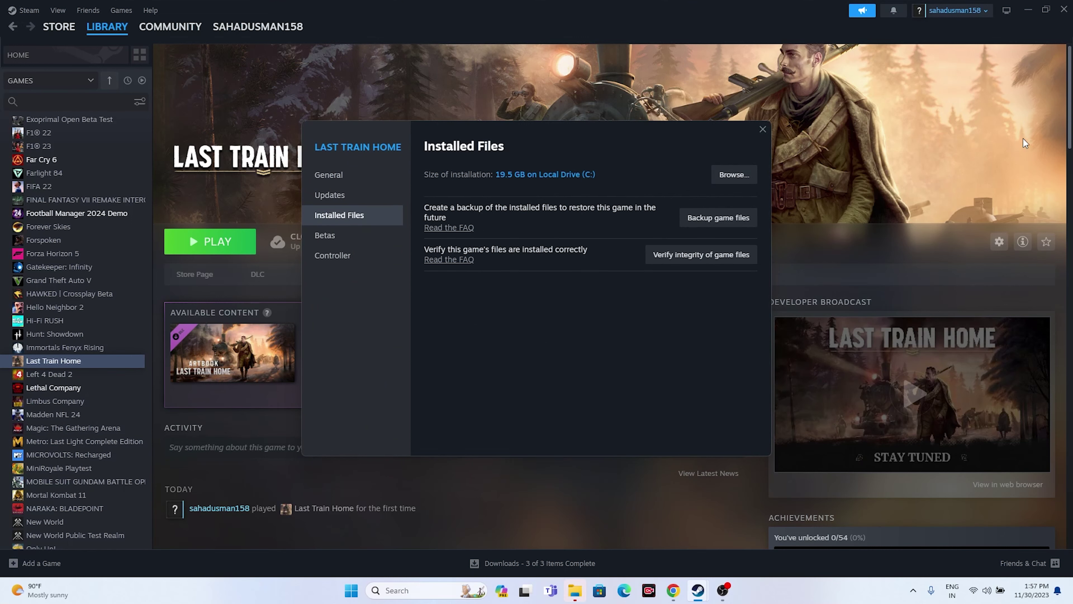
left_click(763, 130)
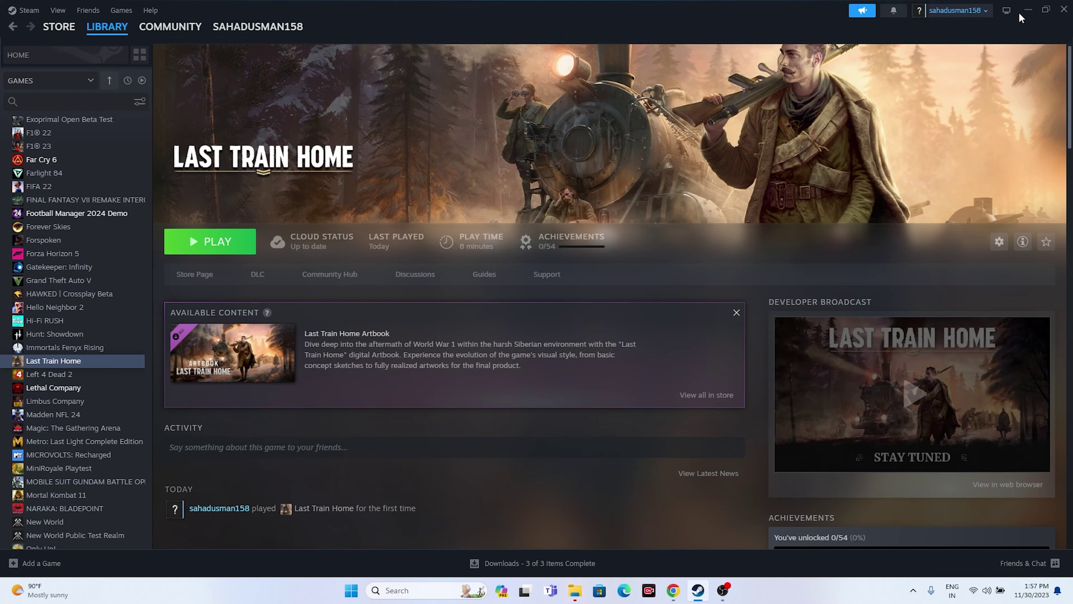
left_click(1028, 10)
left_click(847, 115)
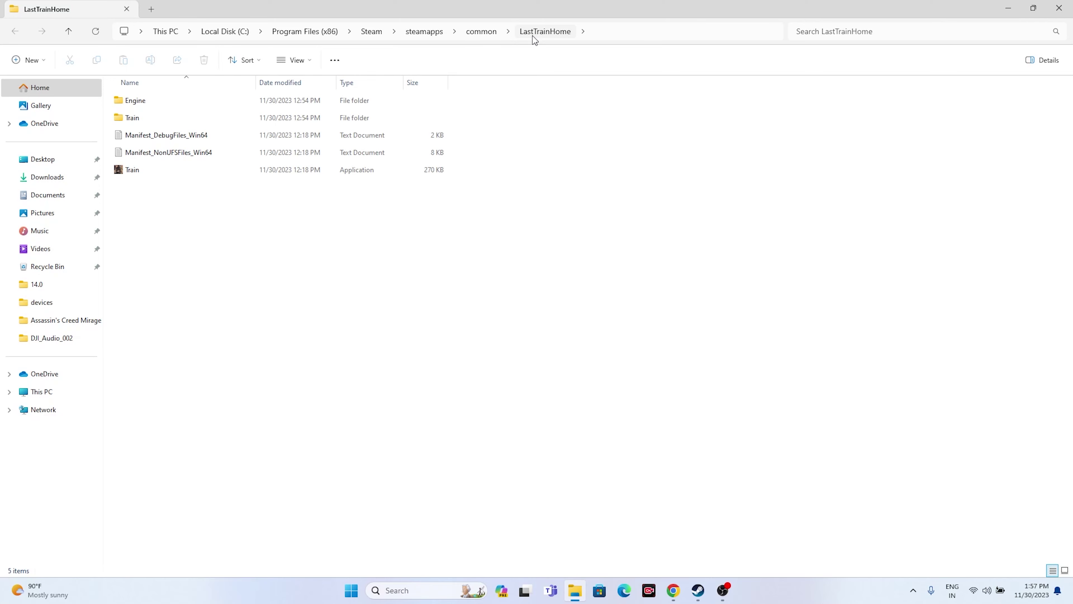
Set the Train application to run as an administrator in its compatibility properties, and confirm.
left_click(142, 173)
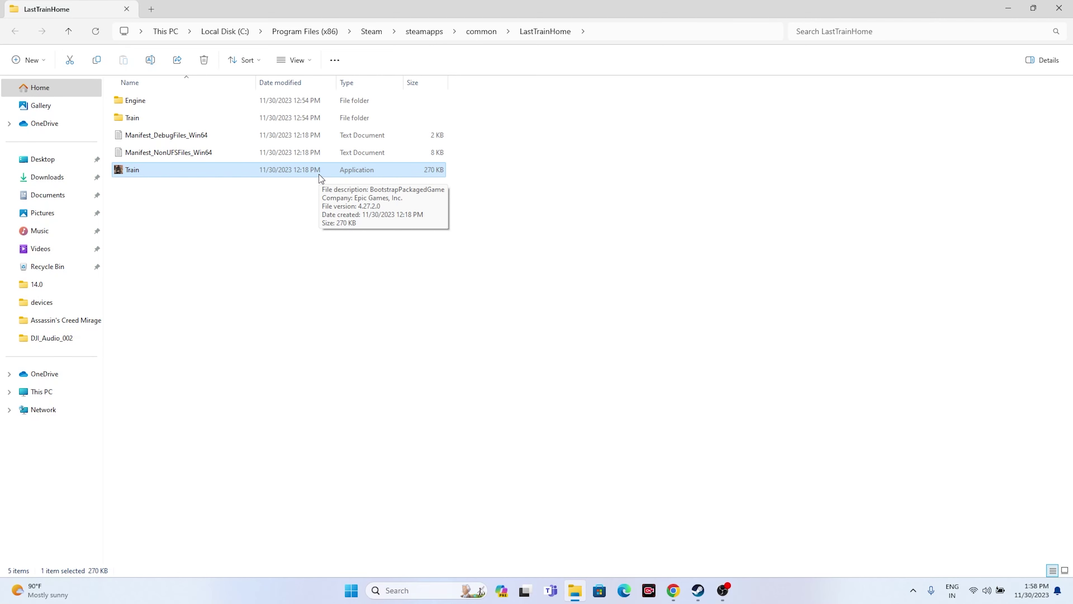
right_click(287, 170)
left_click(344, 357)
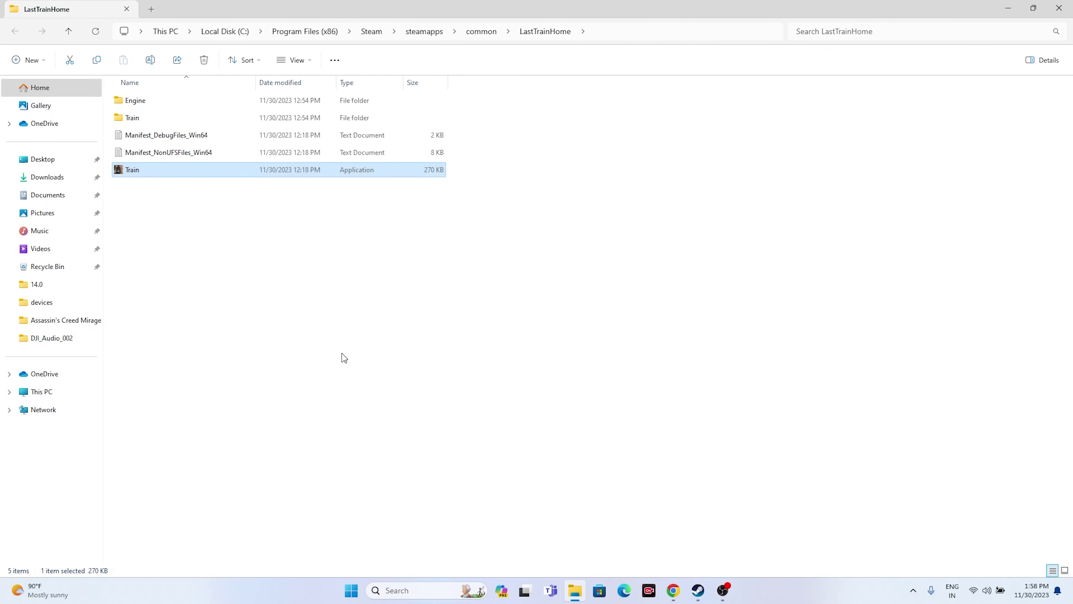
left_click(312, 440)
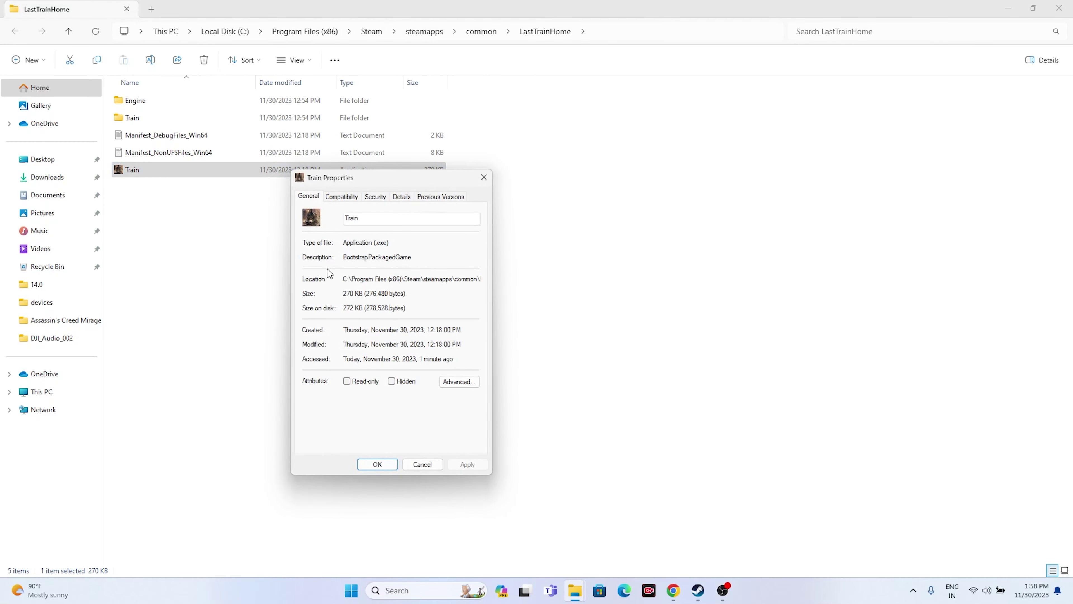
left_click(343, 197)
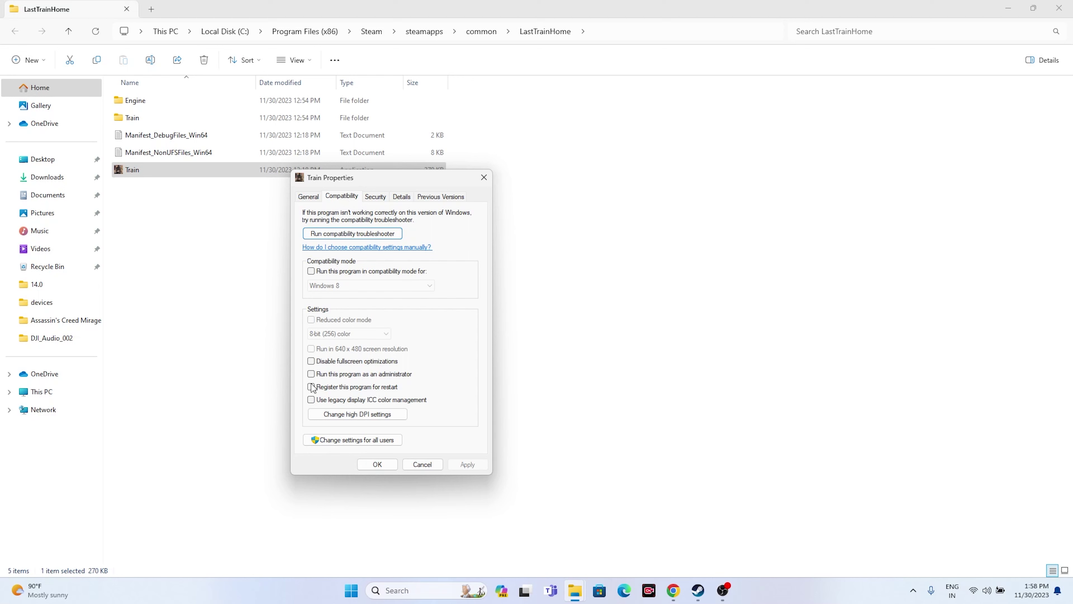
left_click(311, 373)
left_click(465, 464)
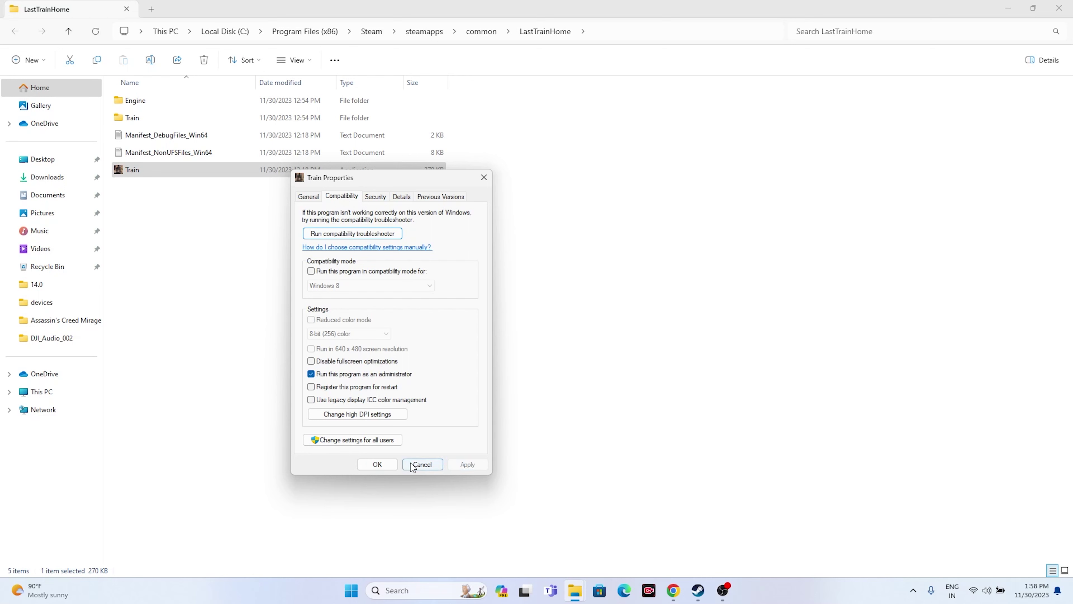
left_click(389, 464)
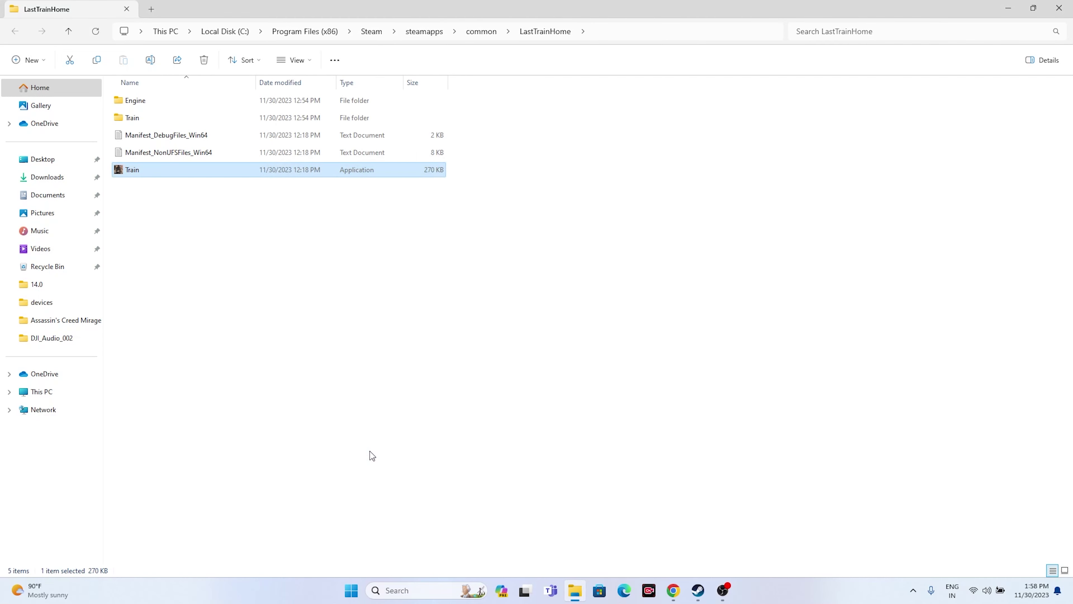
Enable compatibility mode for the Train application and apply it for Windows 7.
right_click(202, 175)
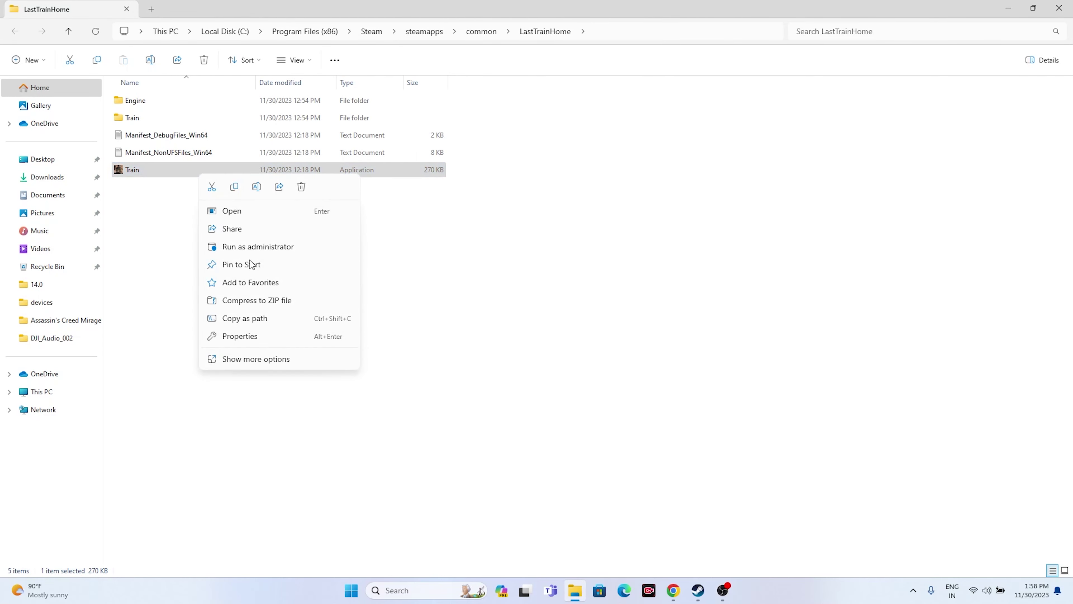
left_click(255, 360)
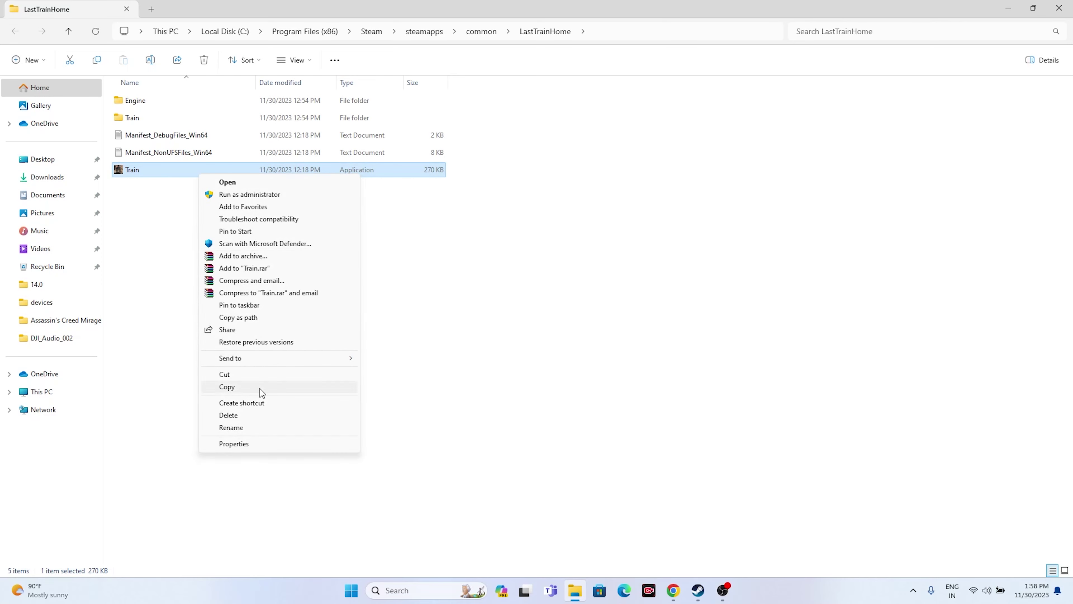
left_click(257, 445)
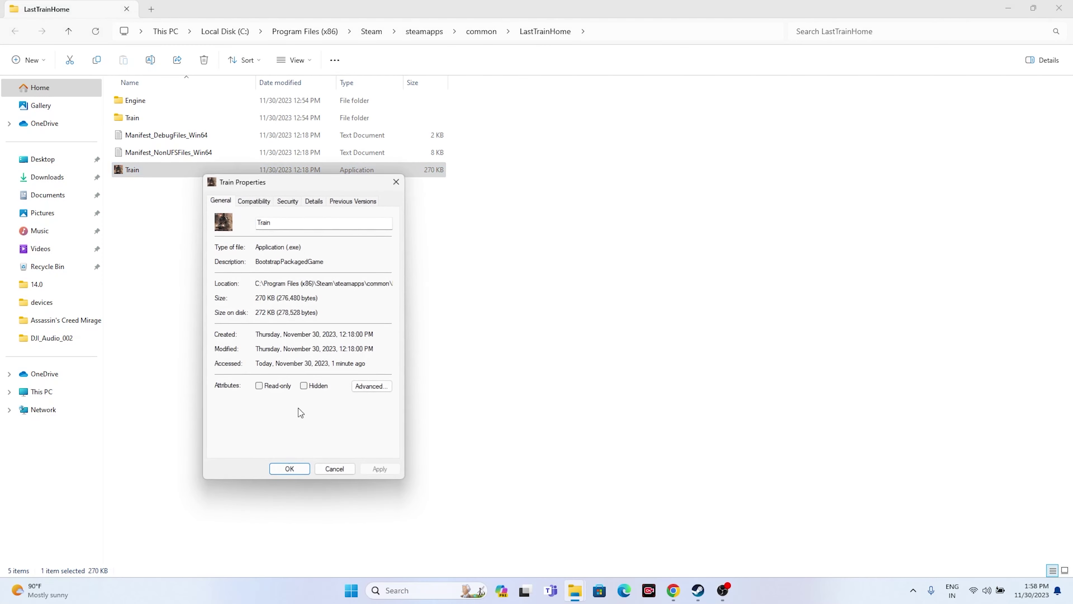
left_click(254, 201)
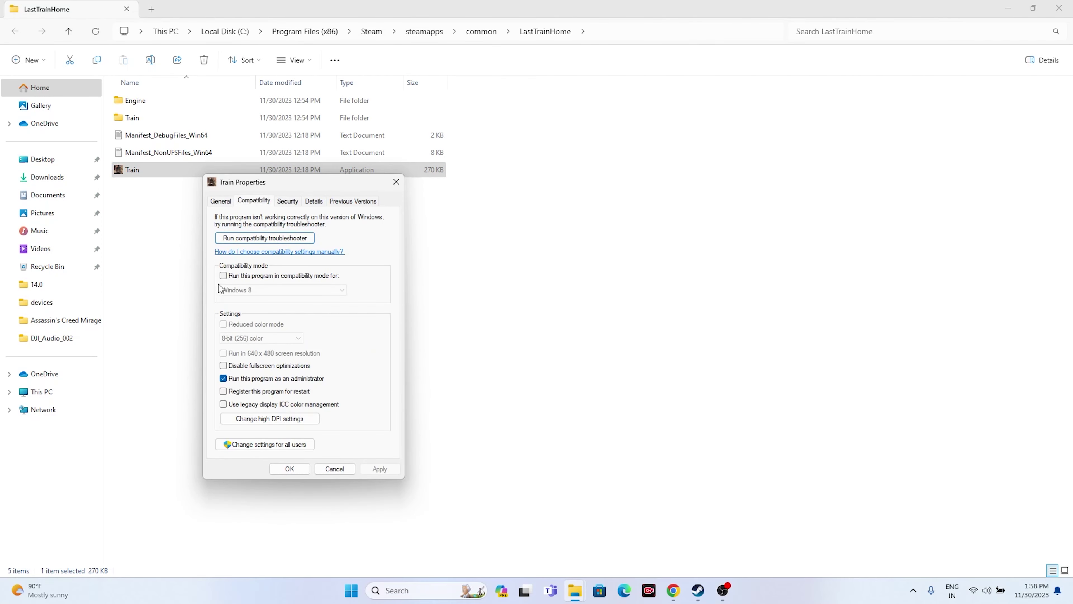
left_click(223, 276)
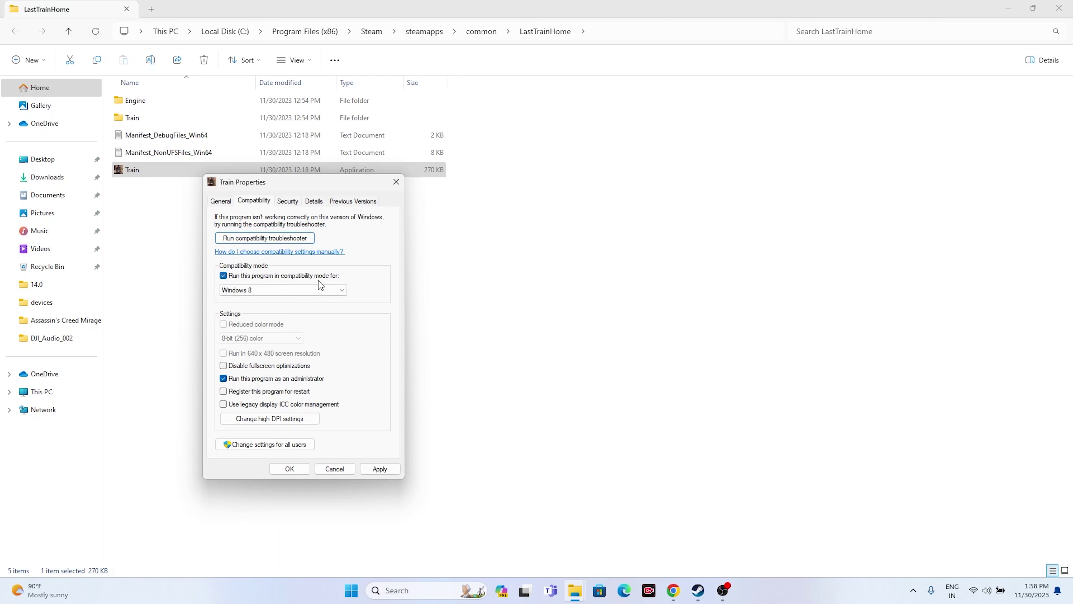
left_click(266, 292)
left_click(259, 323)
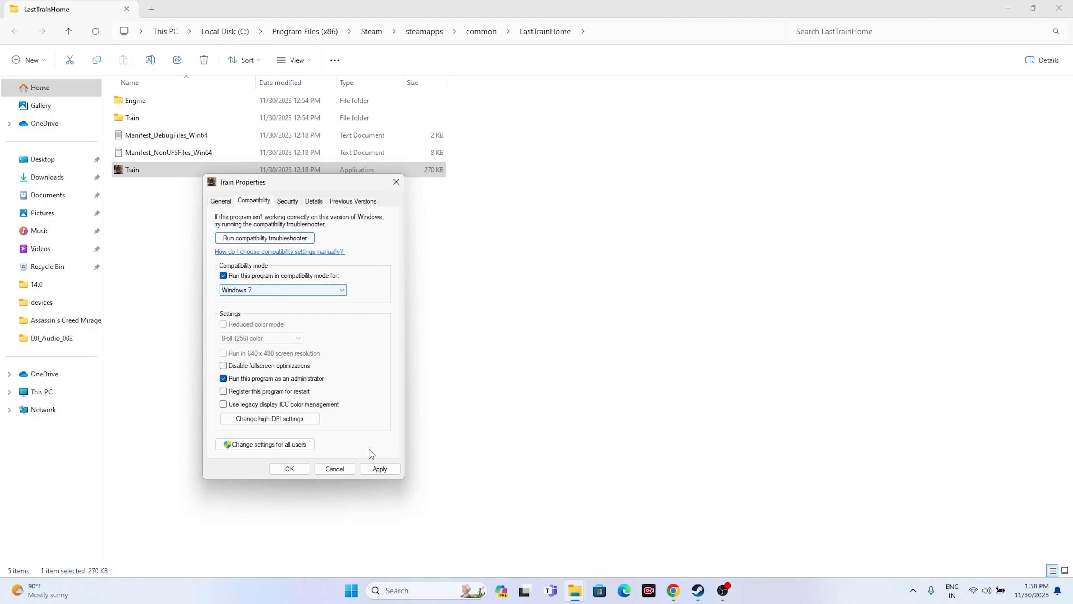
left_click(379, 468)
Set the Train application's compatibility mode to Windows 8, and return to Steam.
left_click(259, 292)
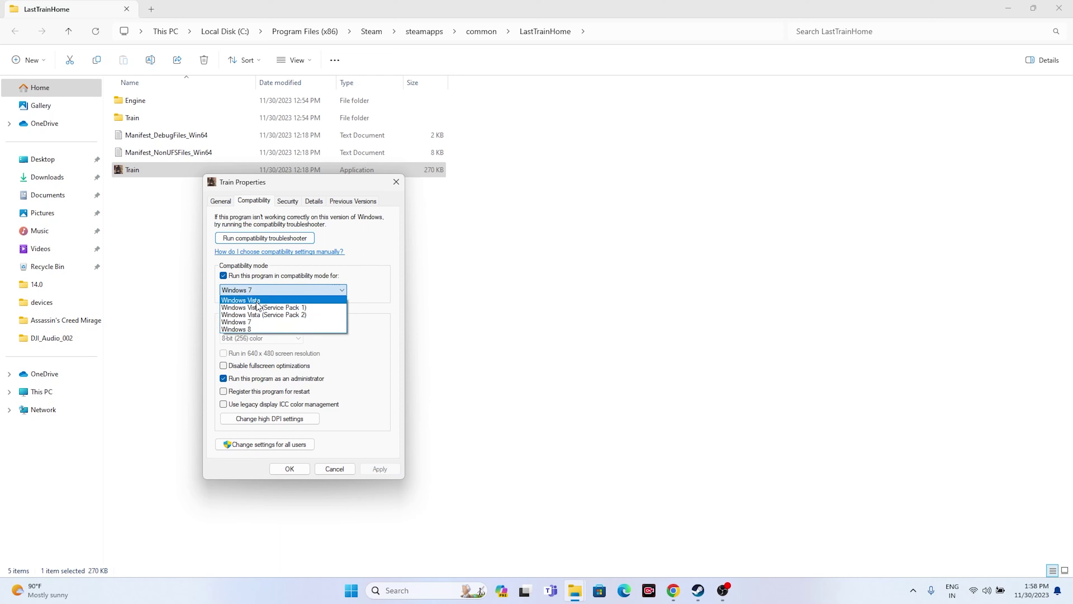
left_click(252, 329)
left_click(379, 469)
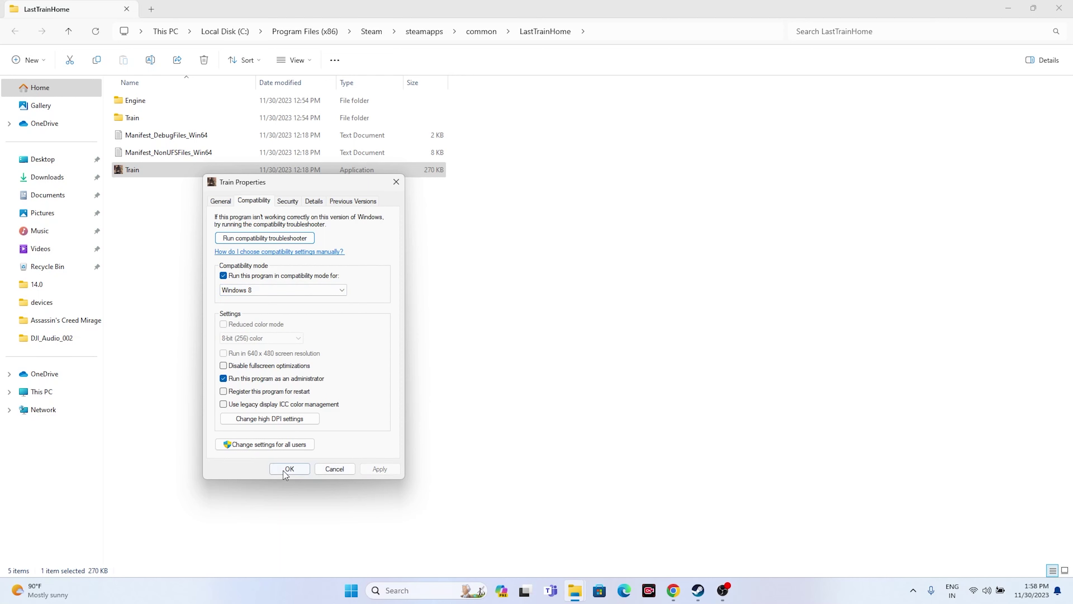
left_click(288, 468)
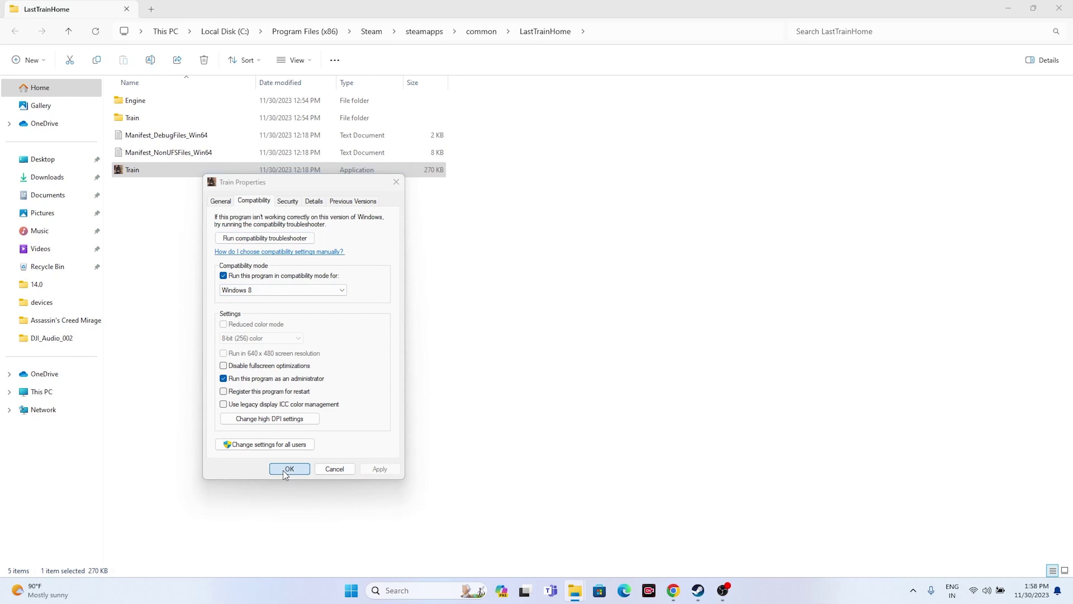
left_click(1059, 8)
left_click(700, 592)
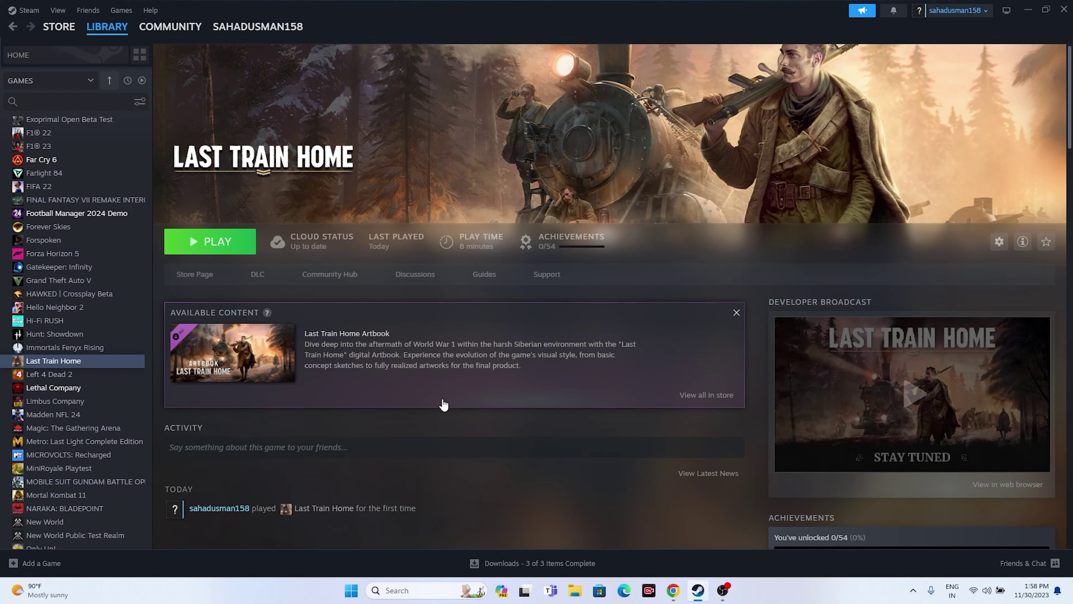
Open the Date & time page in Windows Settings to check the automatic time zone and time options.
left_click(385, 591)
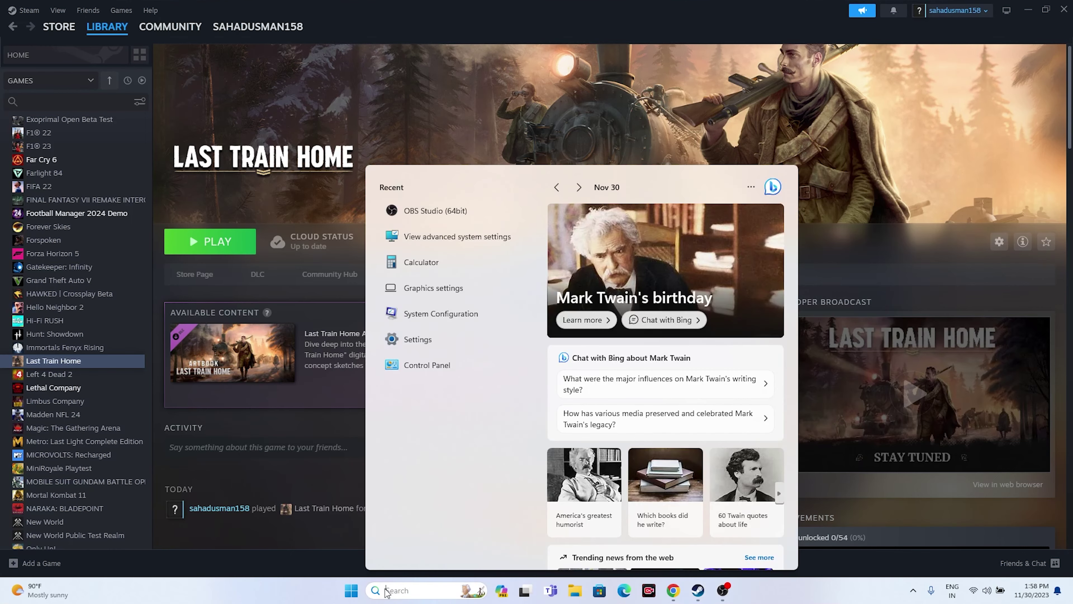
left_click(432, 333)
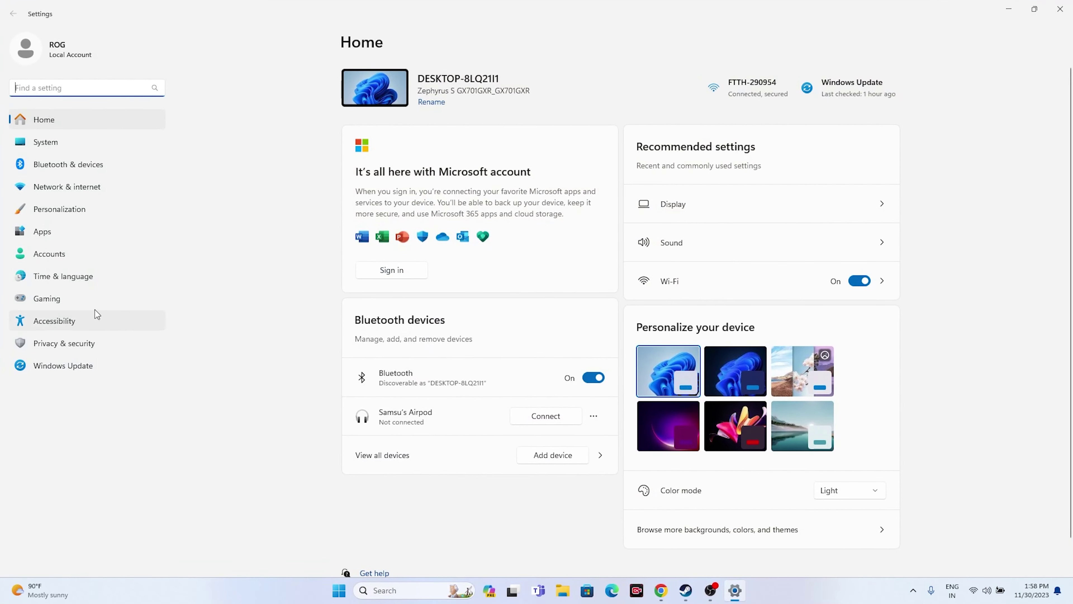
left_click(77, 279)
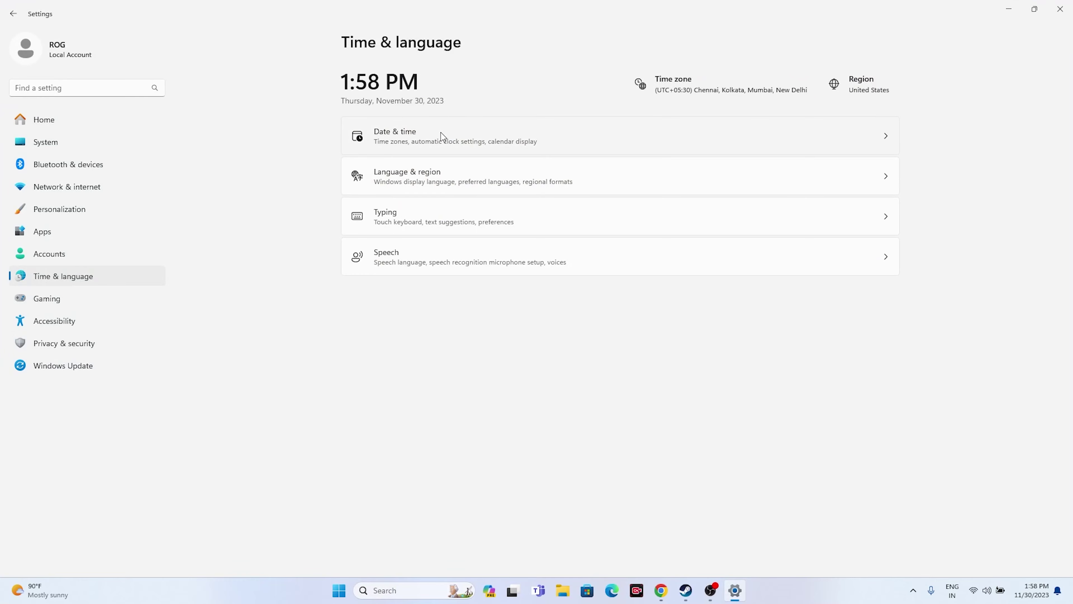
left_click(441, 133)
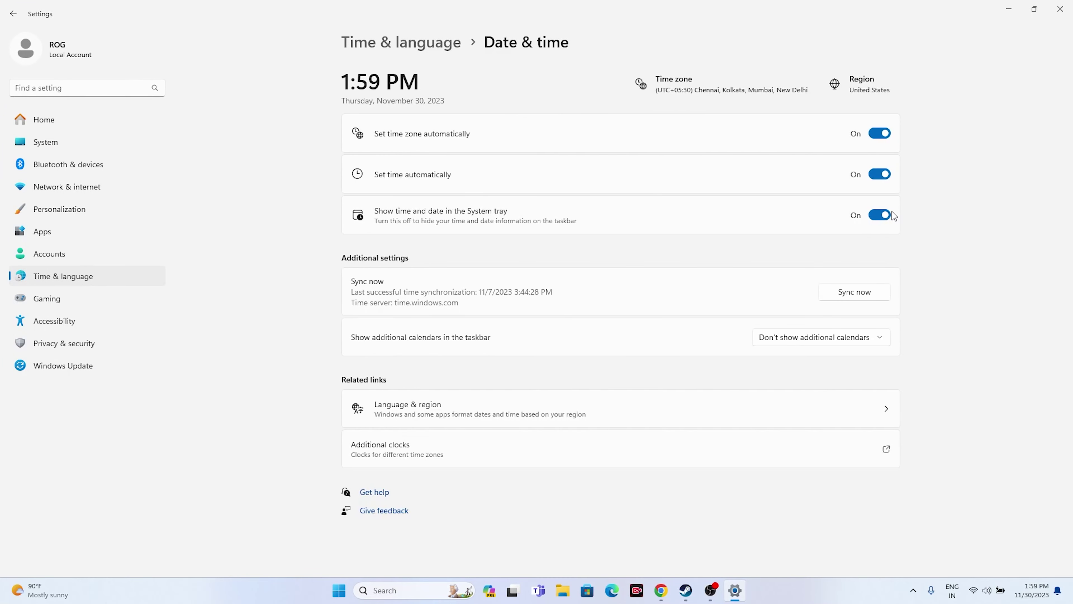
Check the country or region choice on the Language & region page, leave it at United States, and close Settings.
left_click(13, 13)
left_click(412, 169)
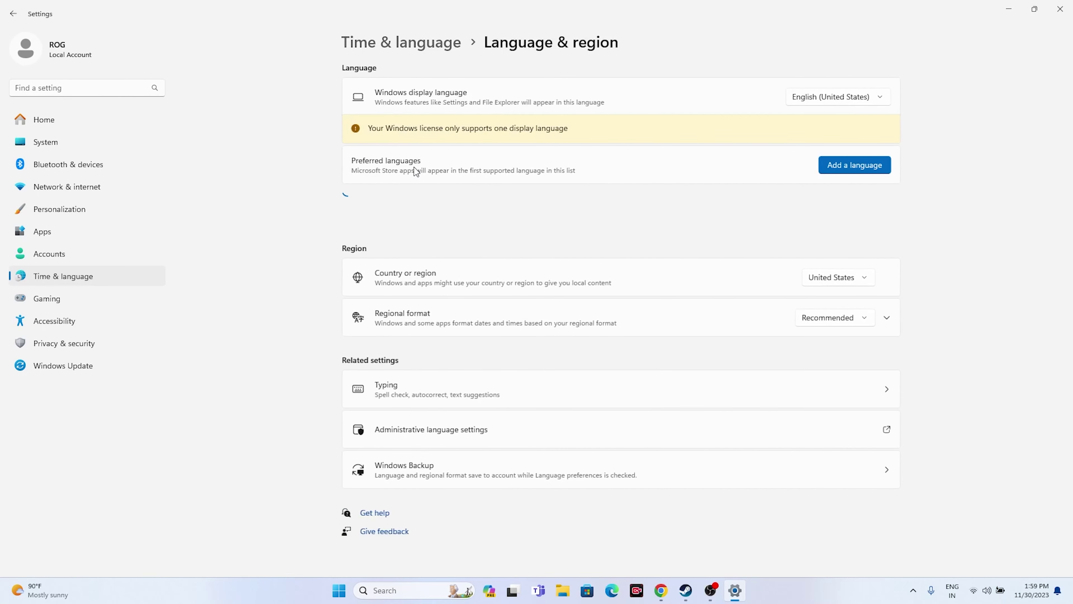
left_click(874, 277)
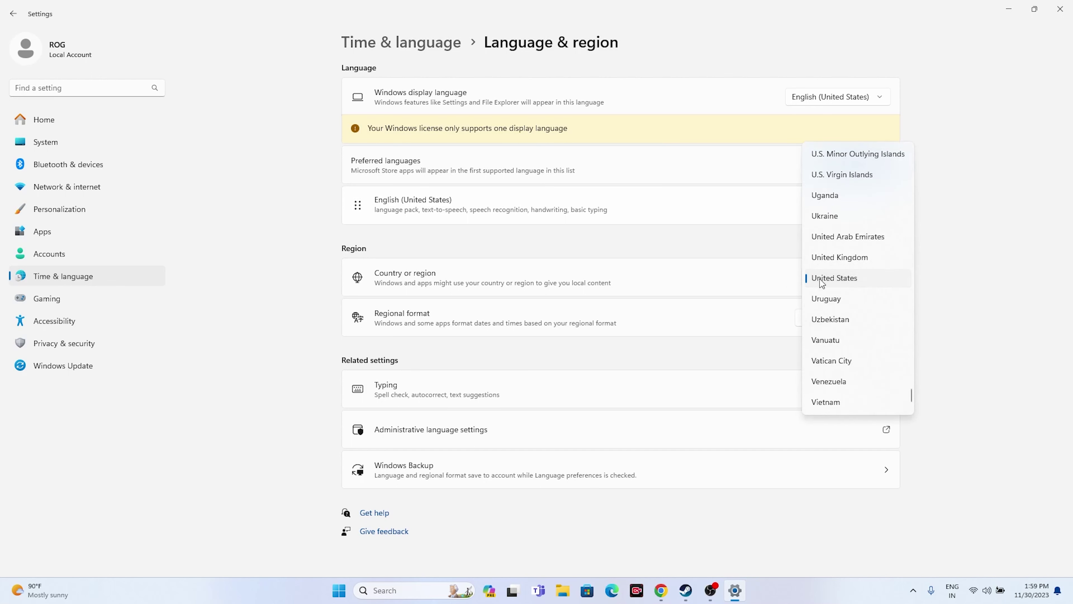
left_click(954, 287)
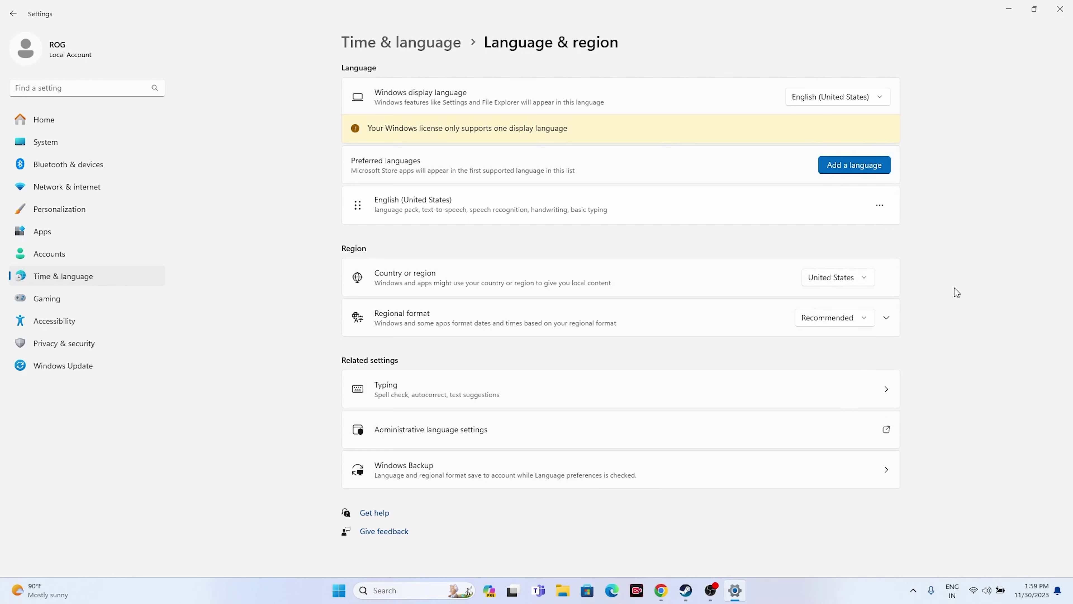
left_click(1060, 9)
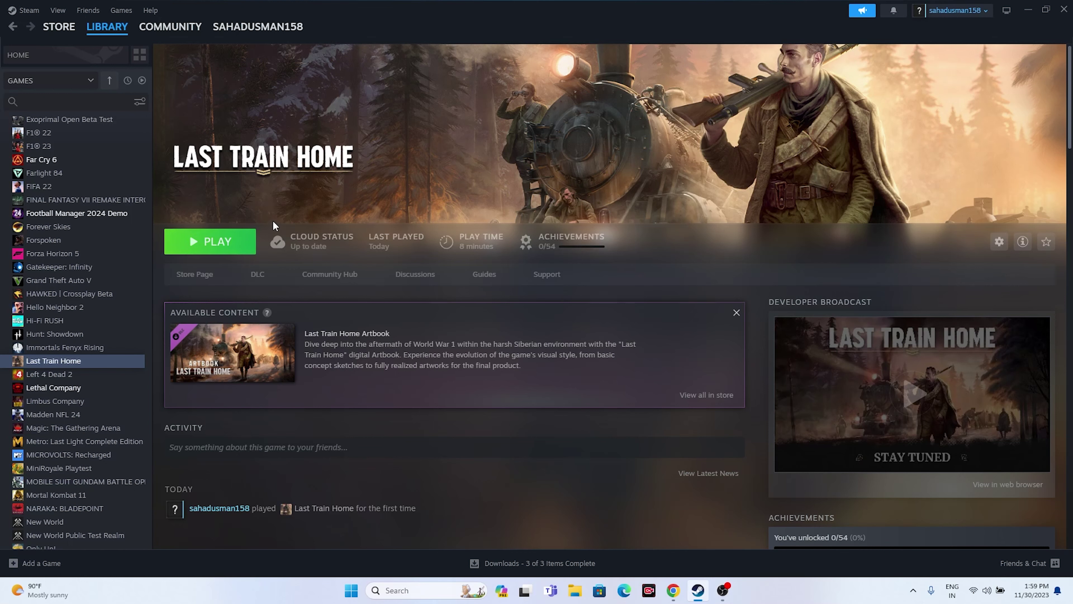
Open the My Games folder inside Documents in File Explorer to look for the game's saved files.
left_click(580, 593)
left_click(64, 393)
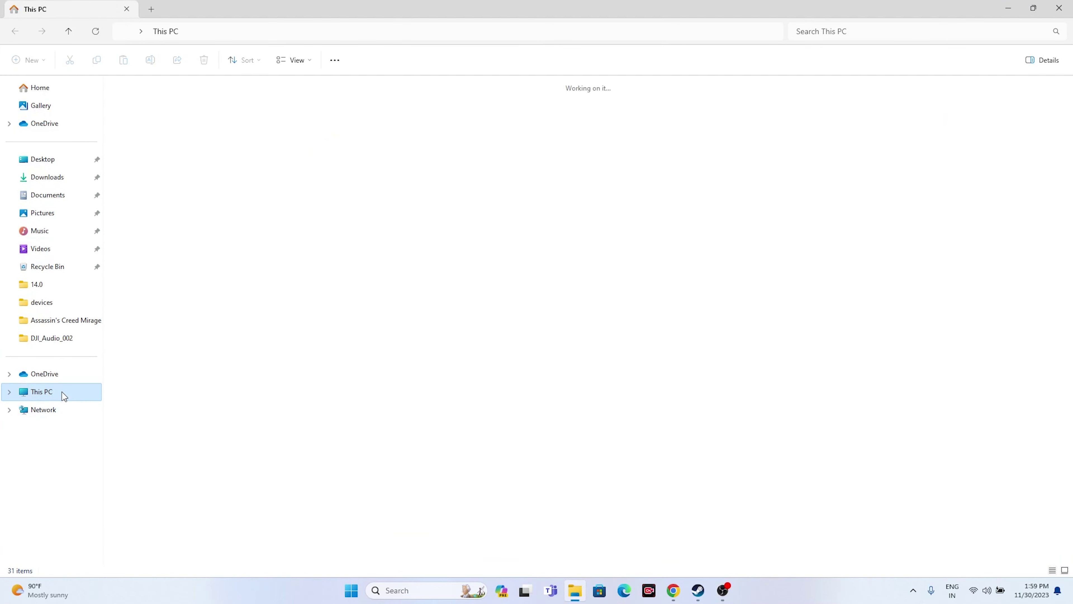
left_click(55, 195)
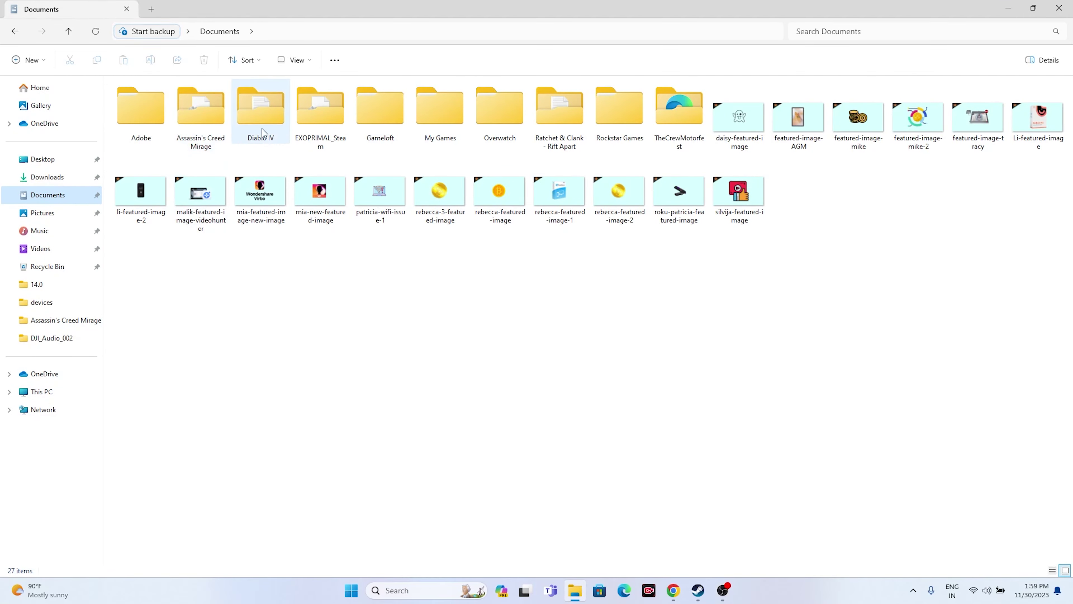
double_click(449, 121)
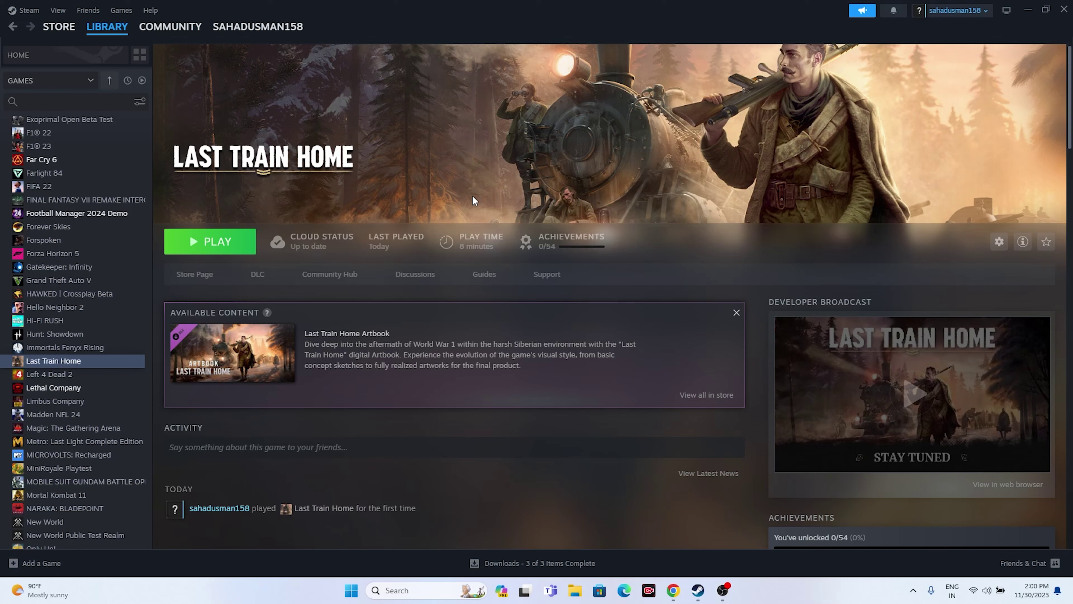
Open the list of apps allowed through Windows Defender Firewall from Control Panel's System and Security section.
left_click(397, 590)
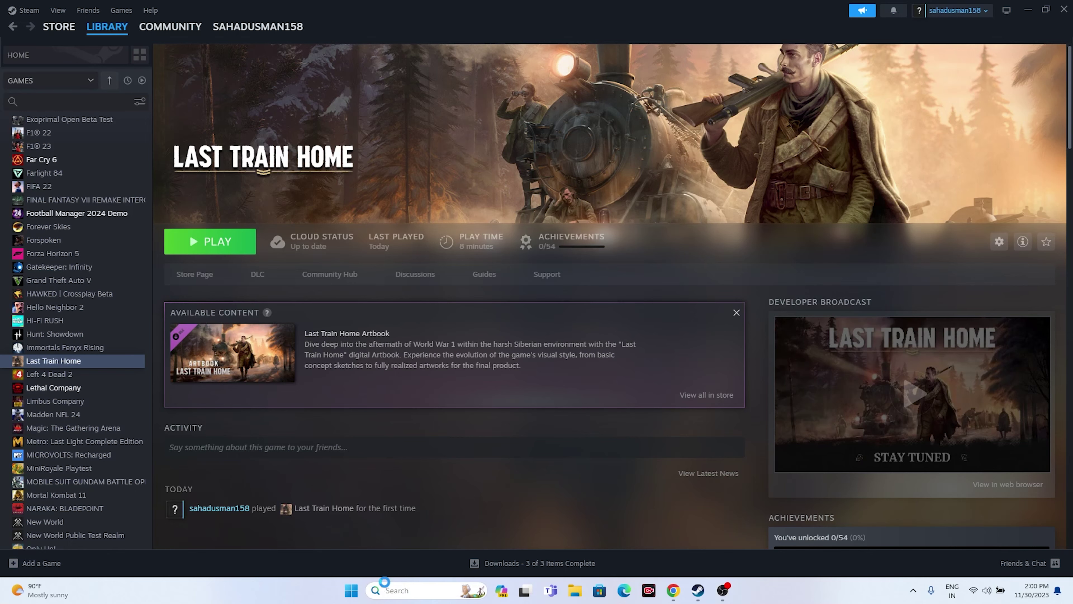
left_click(427, 366)
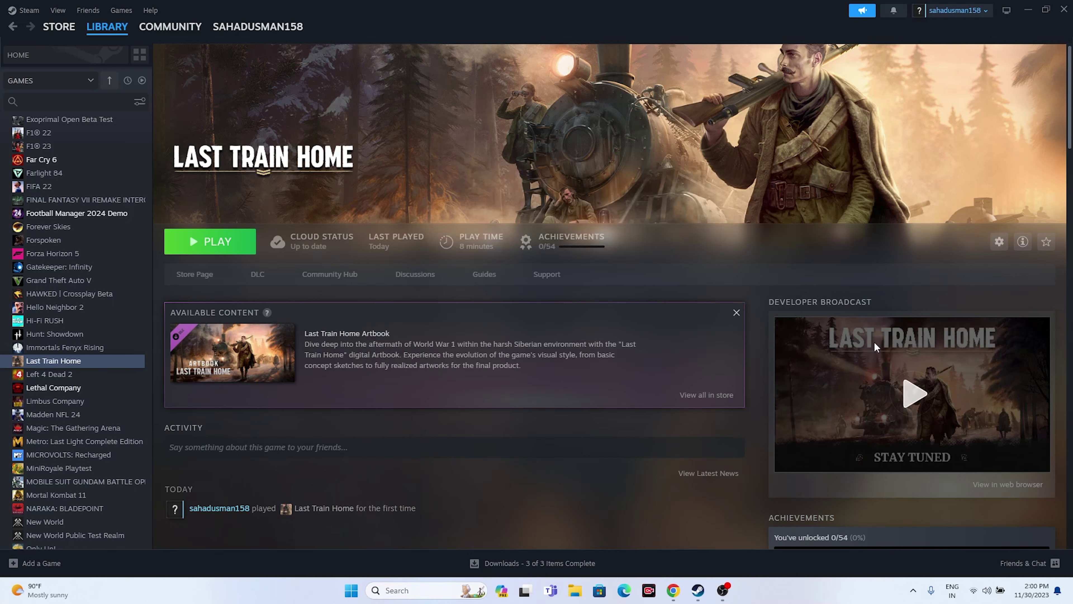
left_click(385, 90)
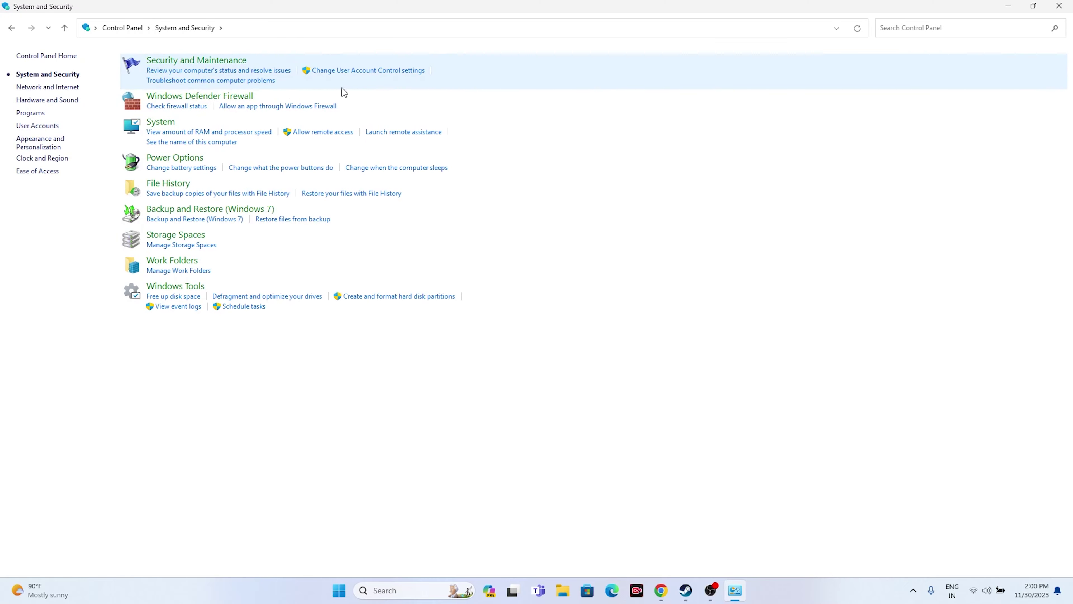
left_click(194, 100)
left_click(45, 87)
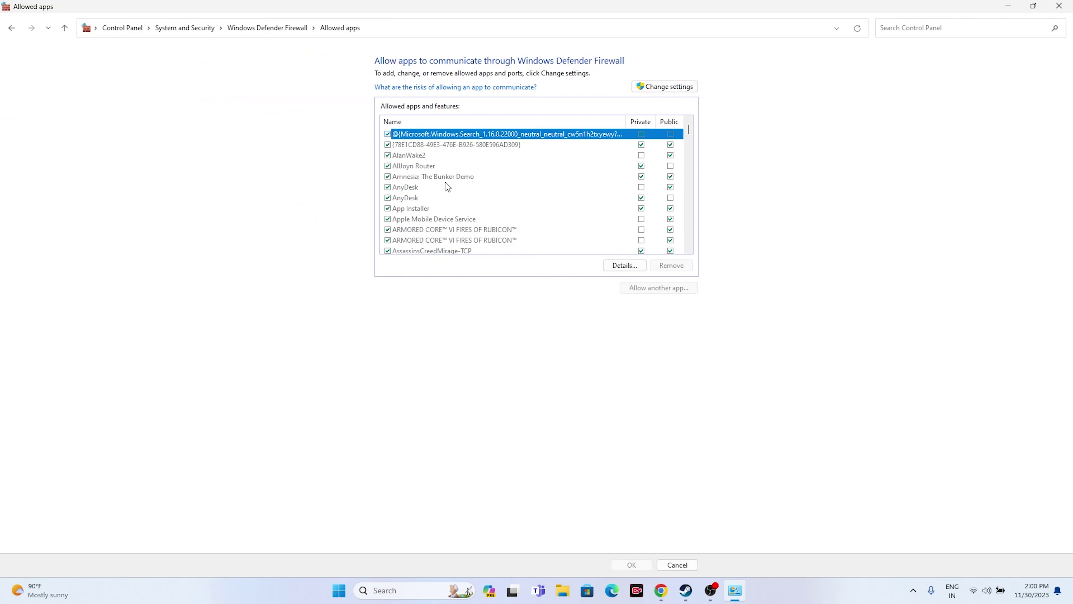
Look through the firewall's allowed apps for Last Train Home and check its private and public network access.
scroll(445, 183, "down", 12)
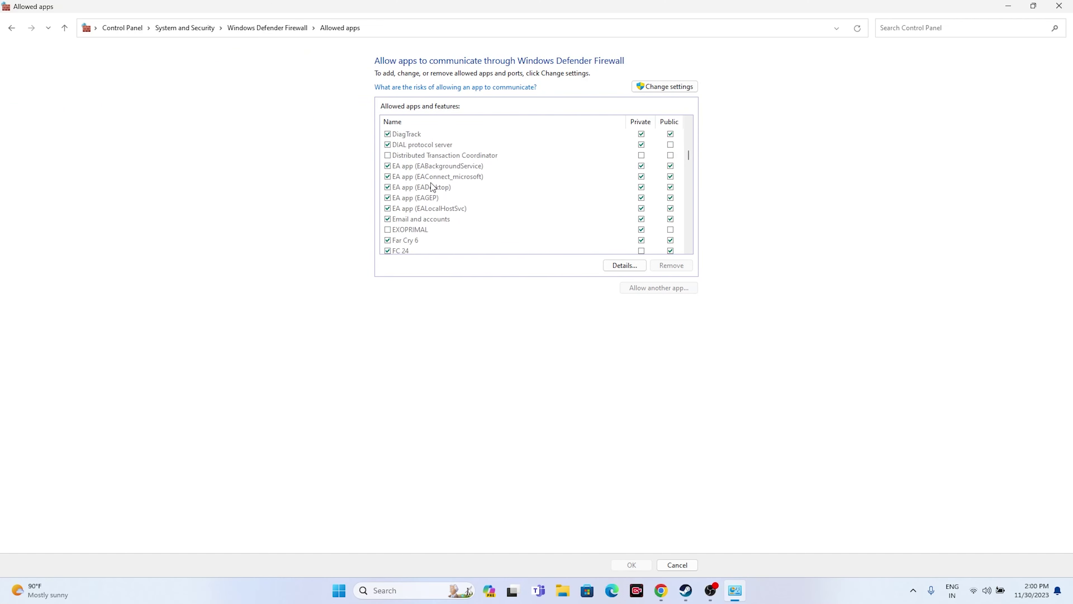
scroll(431, 182, "down", 10)
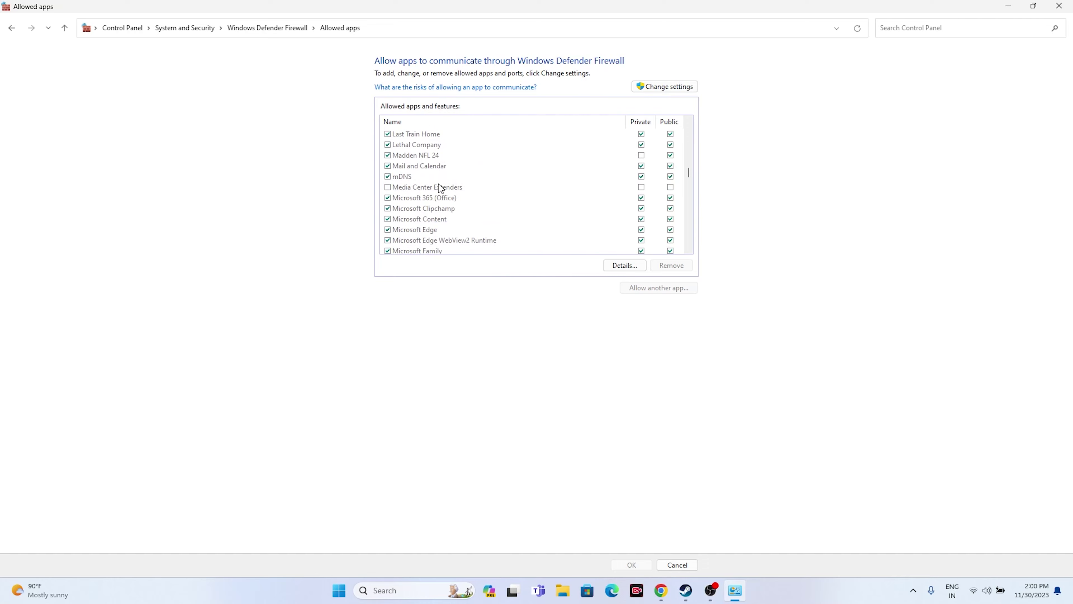
scroll(438, 184, "down", 12)
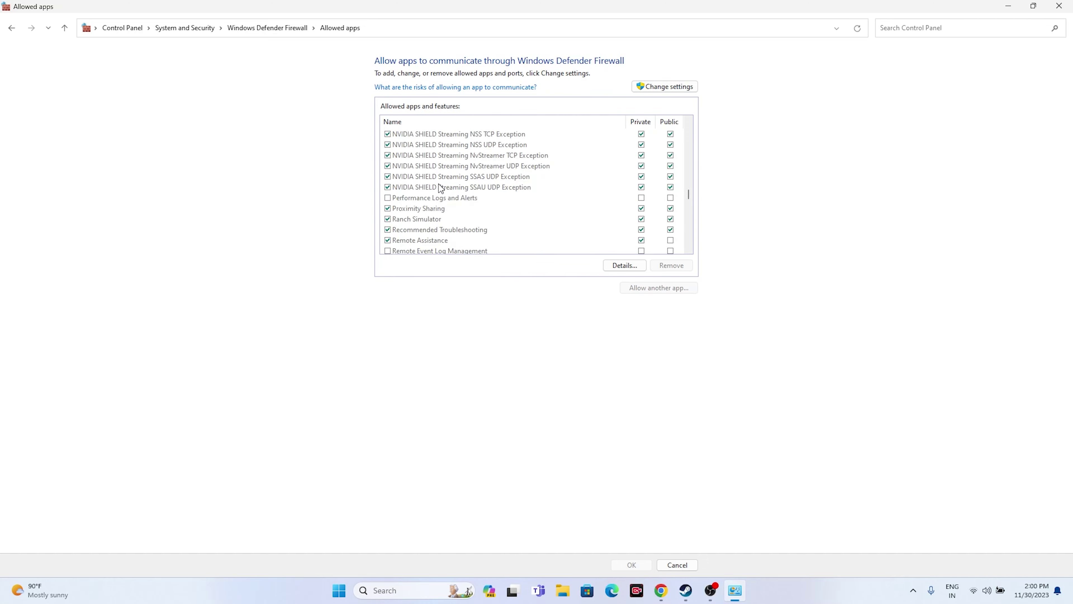
scroll(439, 186, "down", 12)
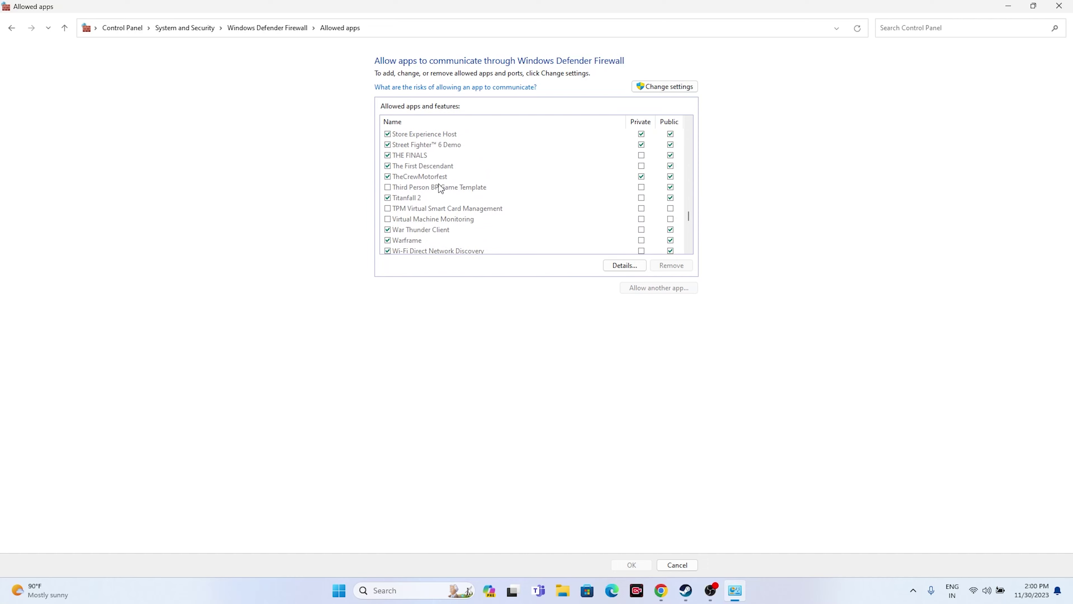
scroll(439, 187, "down", 12)
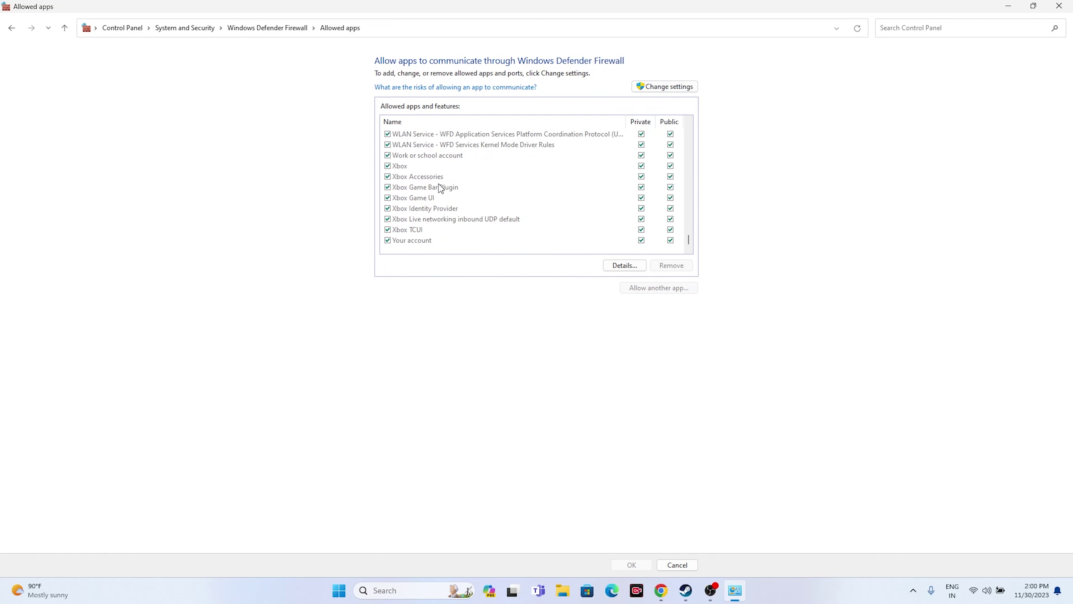
scroll(439, 187, "up", 12)
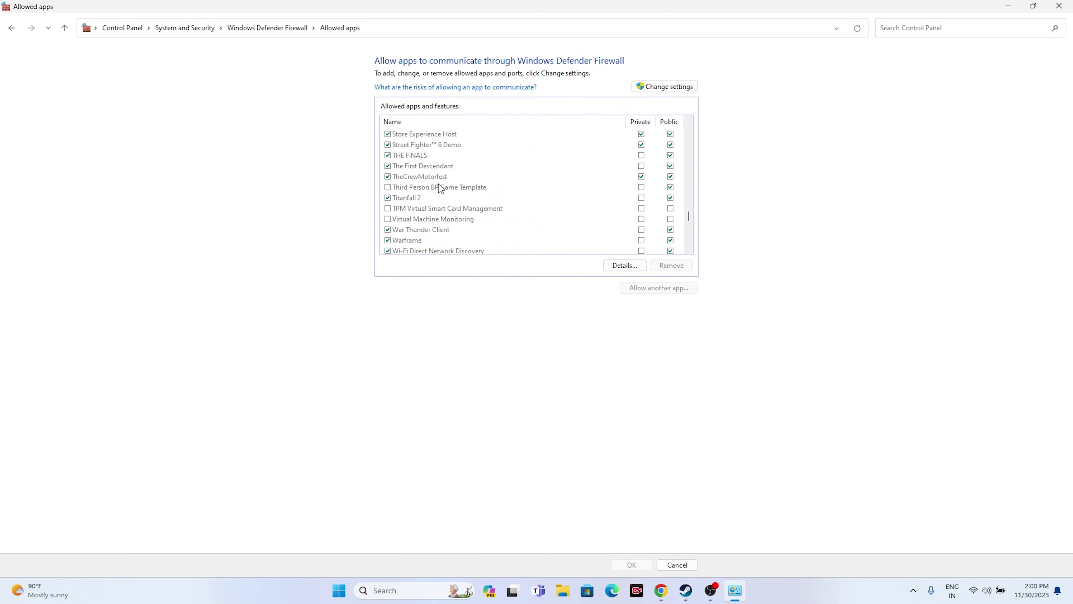
scroll(449, 192, "up", 6)
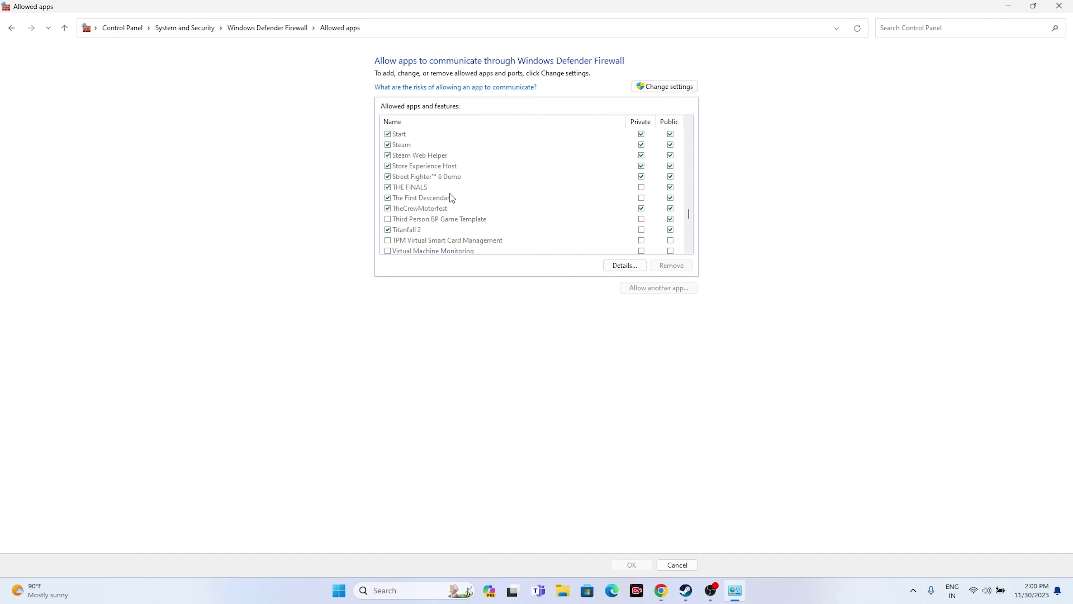
scroll(450, 195, "up", 12)
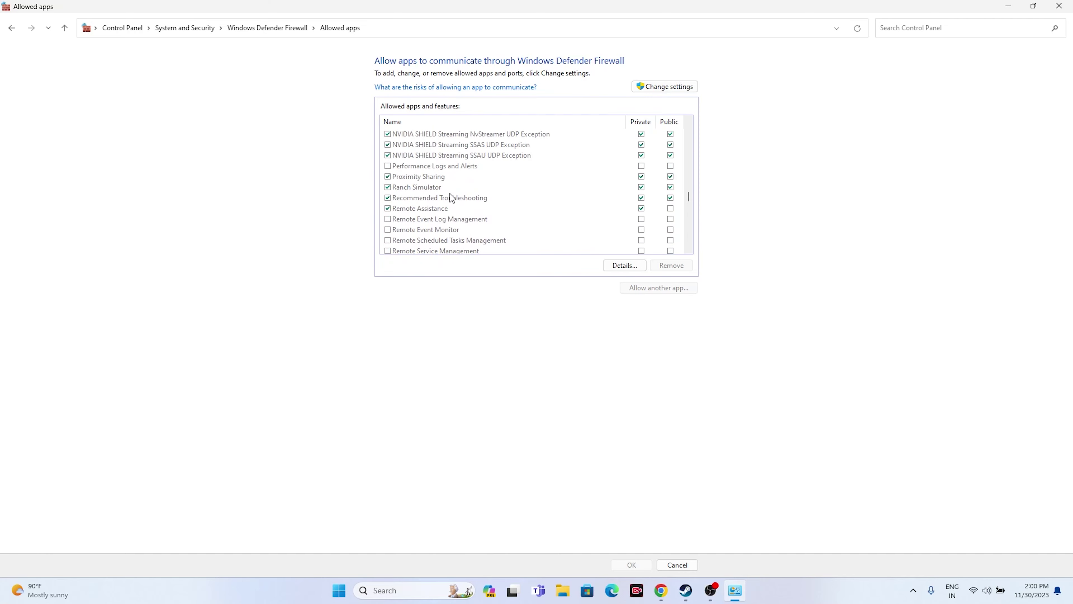
scroll(451, 197, "up", 8)
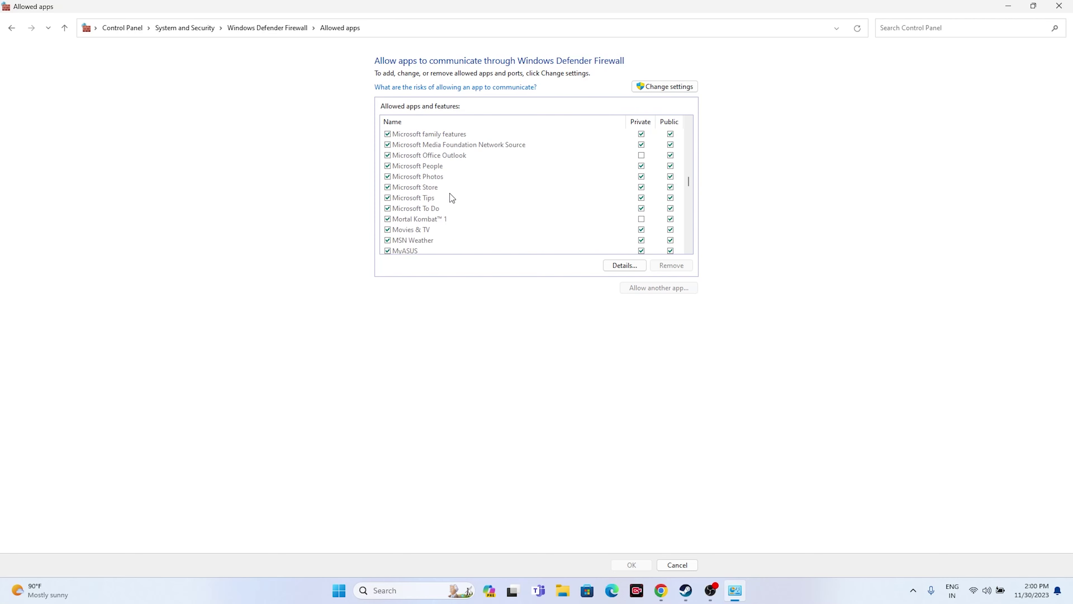
scroll(451, 197, "up", 2)
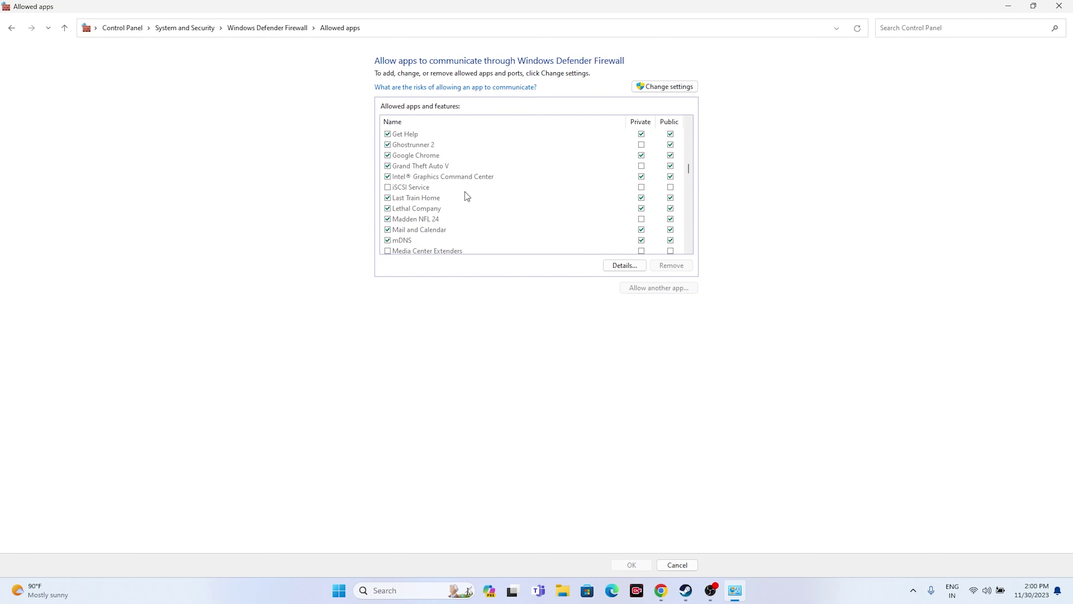
Unlock the allowed apps settings, start adding another app, and browse to C:\Program Files (x86)\Steam.
left_click(665, 91)
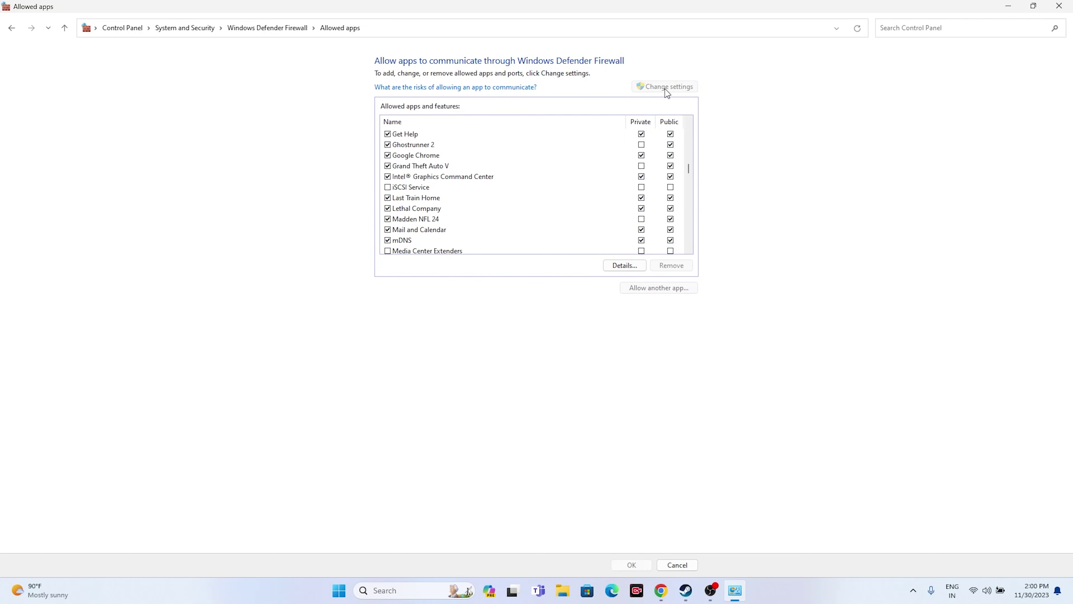
left_click(653, 289)
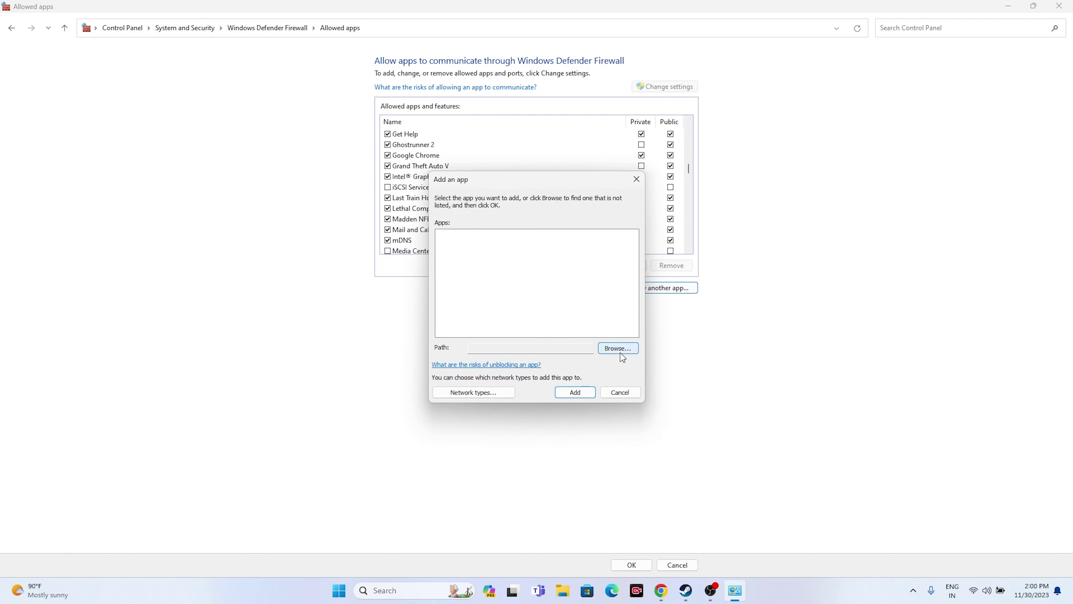
left_click(617, 343)
scroll(483, 364, "down", 3)
left_click(482, 387)
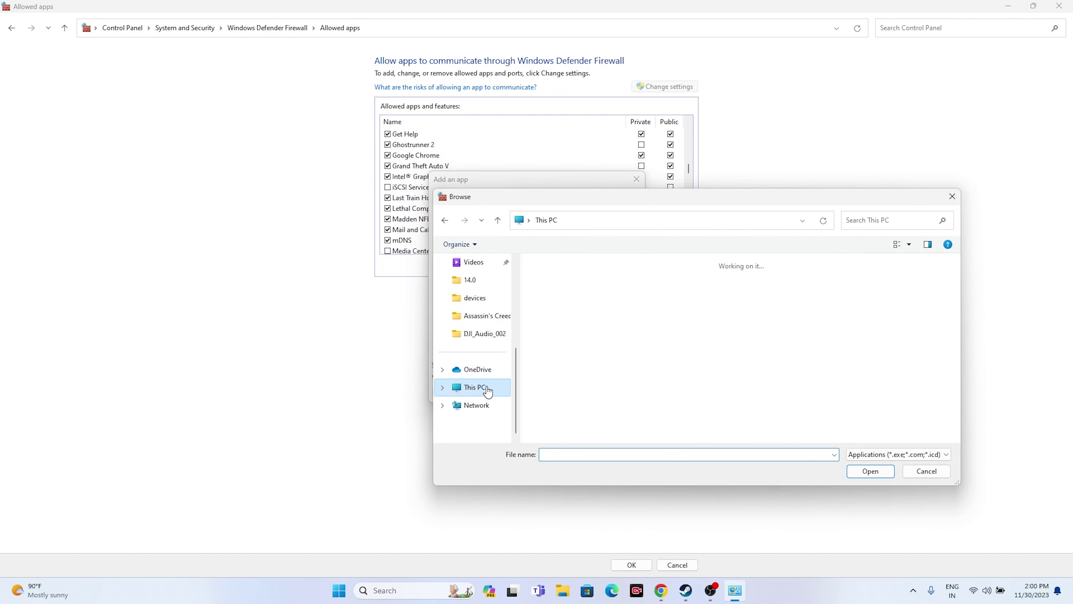
double_click(590, 290)
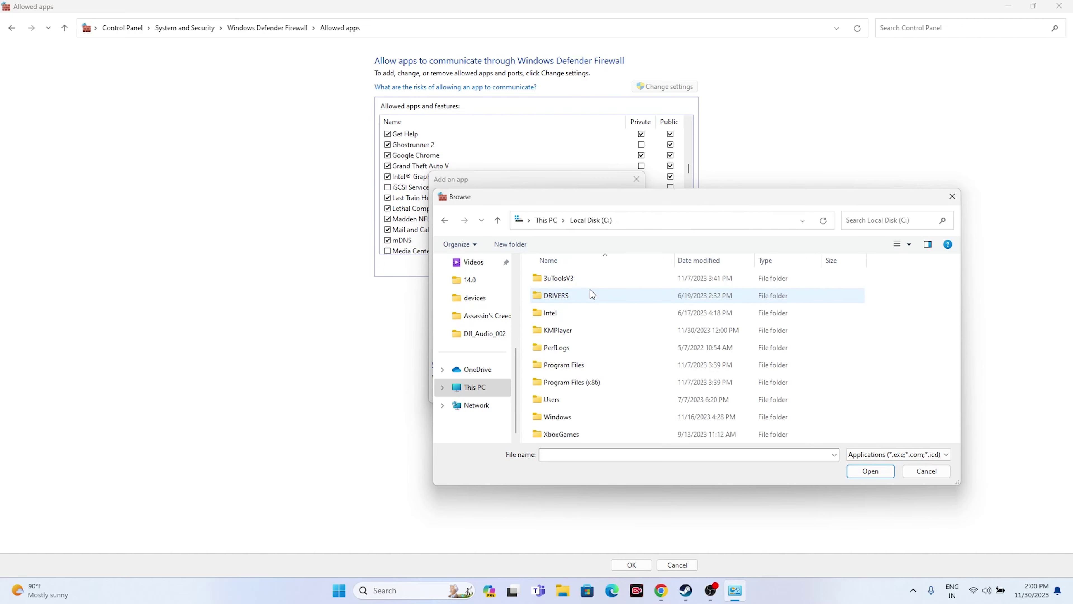
double_click(588, 381)
scroll(575, 351, "down", 3)
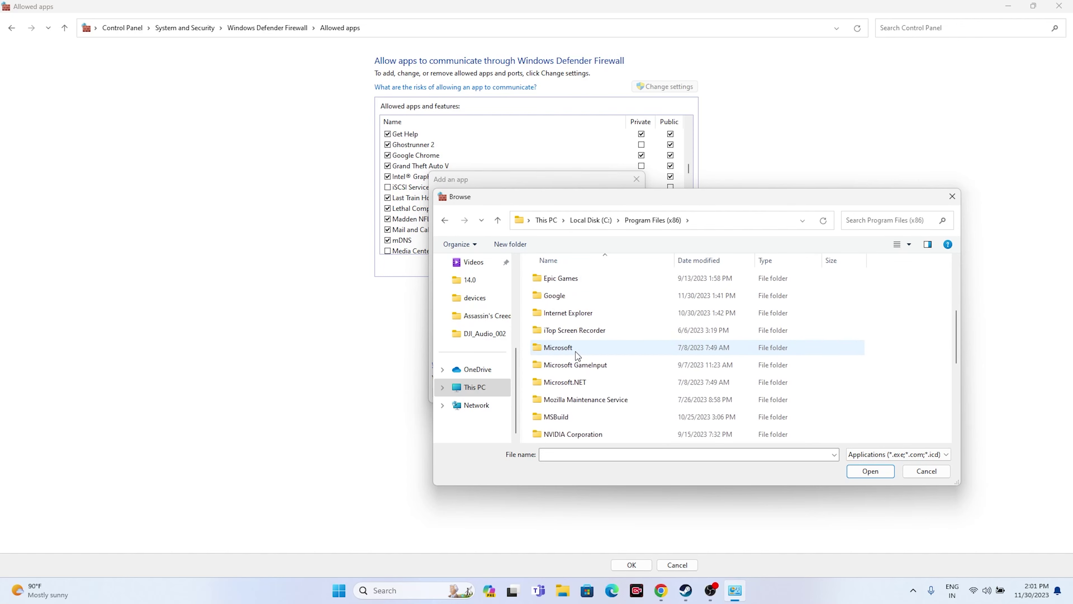
scroll(575, 352, "down", 3)
double_click(575, 337)
Choose the Train application from steamapps\common\LastTrainHome as the app to allow through the firewall.
scroll(573, 335, "down", 4)
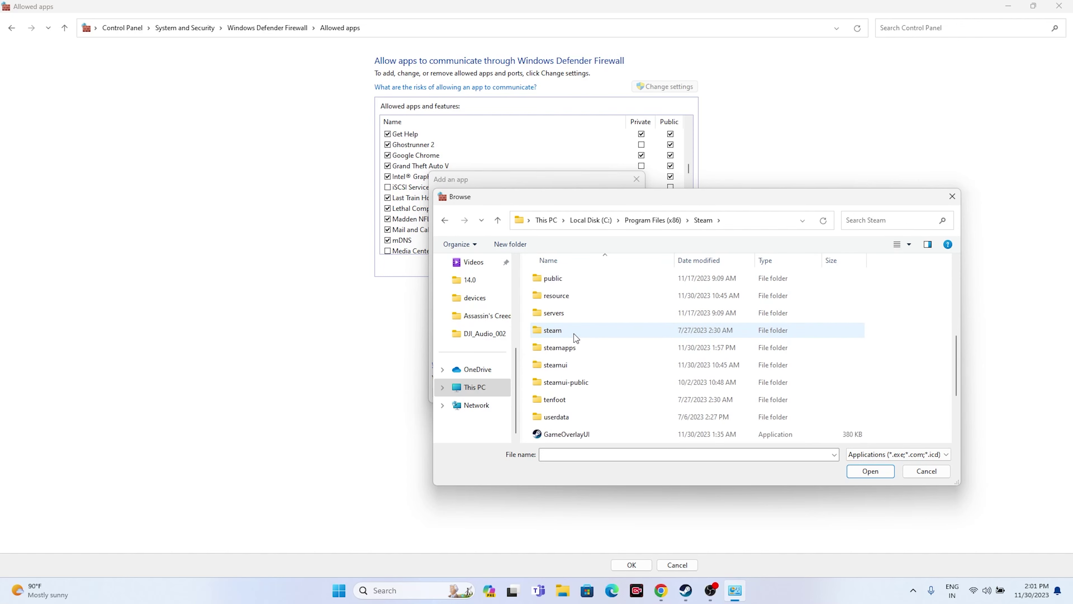
double_click(578, 349)
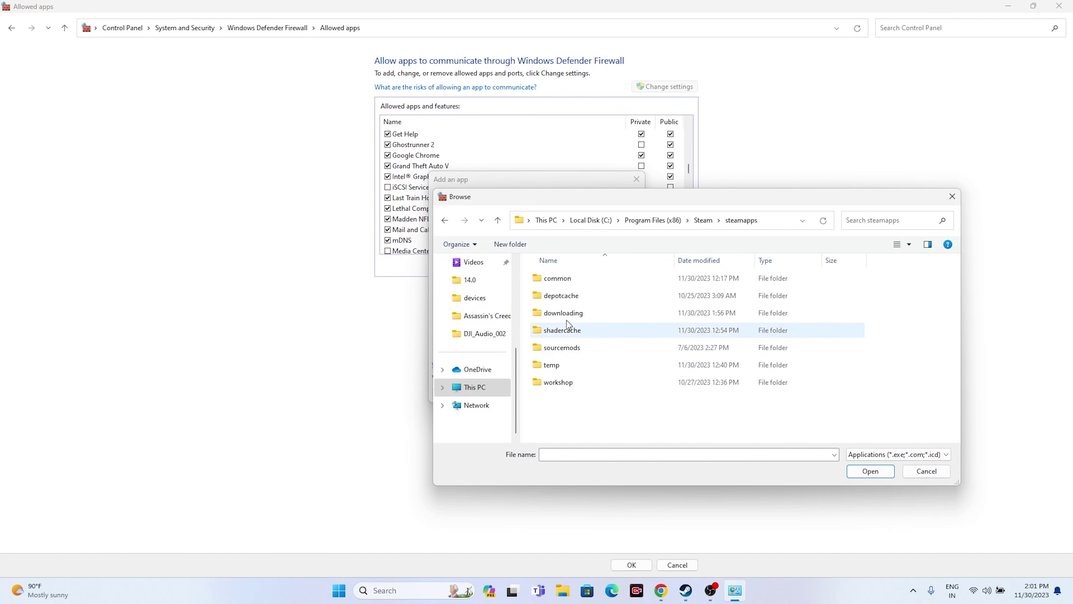
double_click(561, 281)
scroll(592, 335, "down", 7)
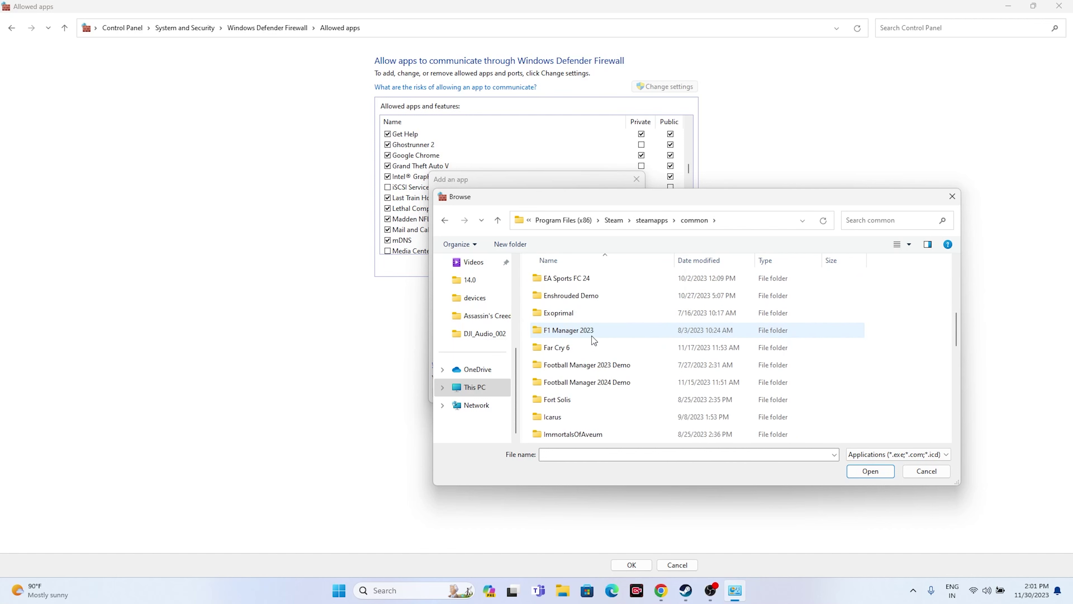
scroll(585, 345, "down", 1)
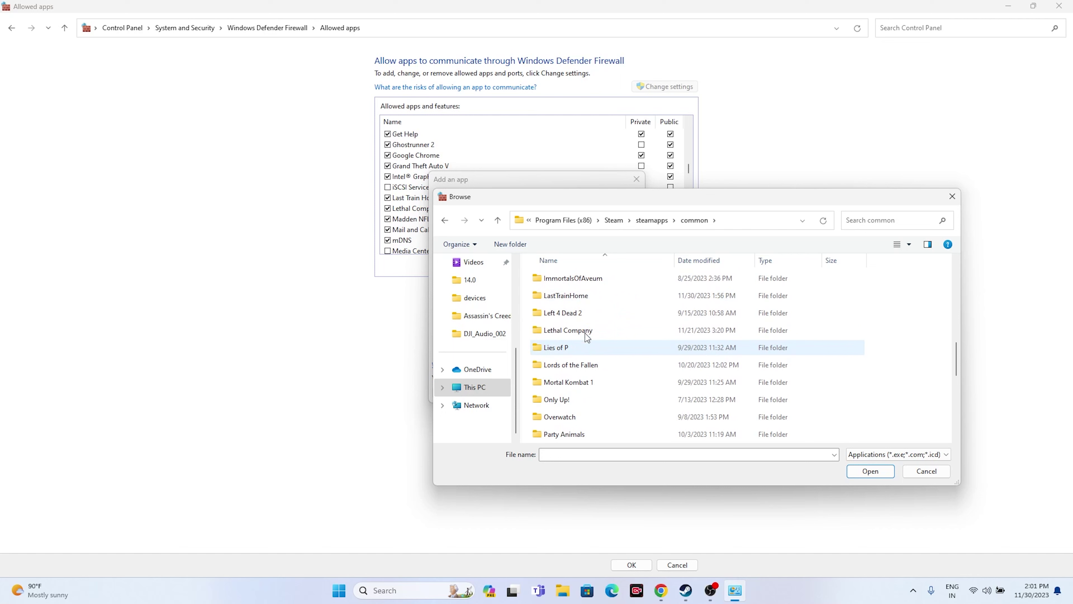
double_click(584, 293)
left_click(569, 315)
left_click(868, 470)
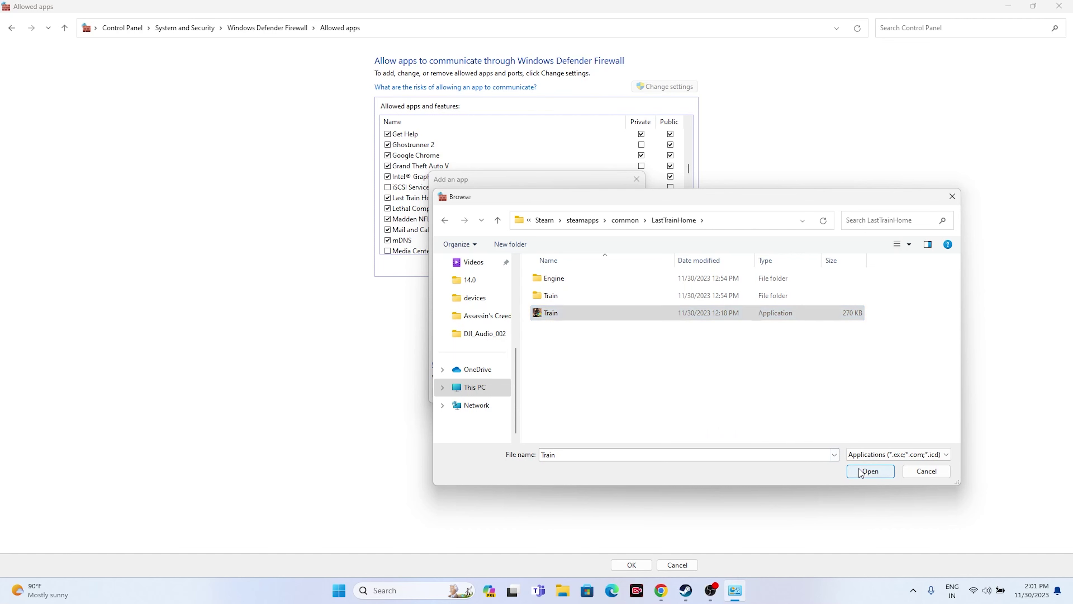
Try to add the chosen Train application to the firewall's allowed apps, and close the allowed apps window.
left_click(574, 393)
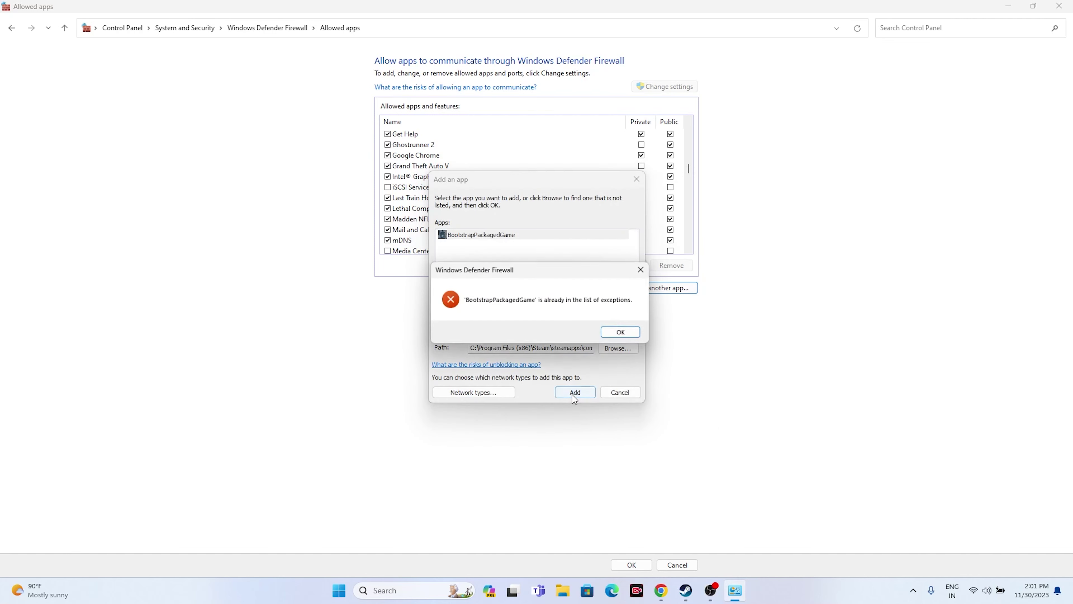
left_click(615, 336)
left_click(636, 180)
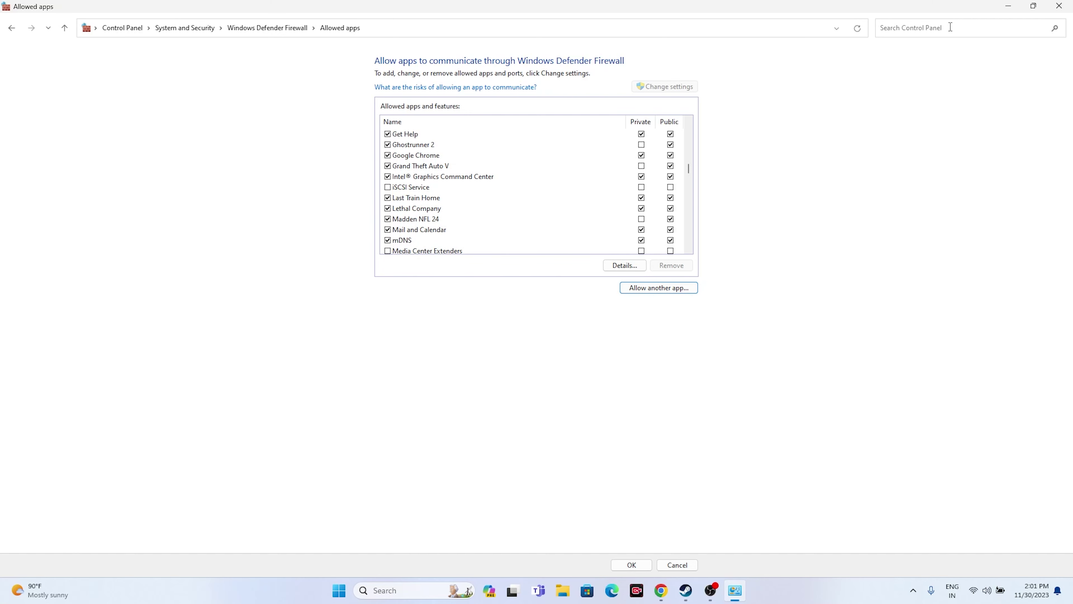
left_click(1059, 6)
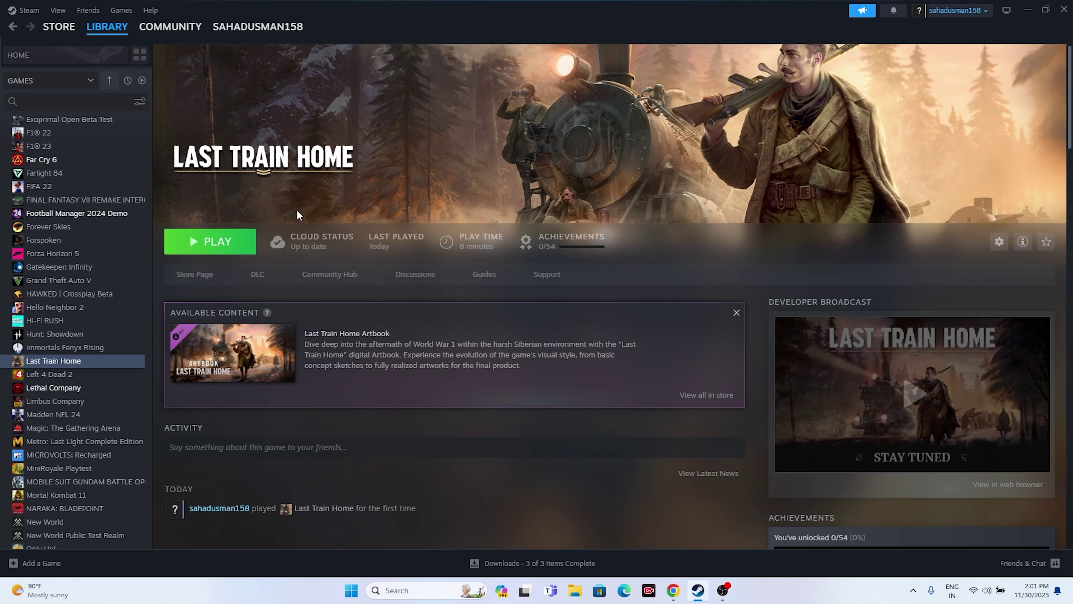
In System Configuration, hide all Microsoft services in the services list, apply the change, and exit without restarting.
left_click(418, 590)
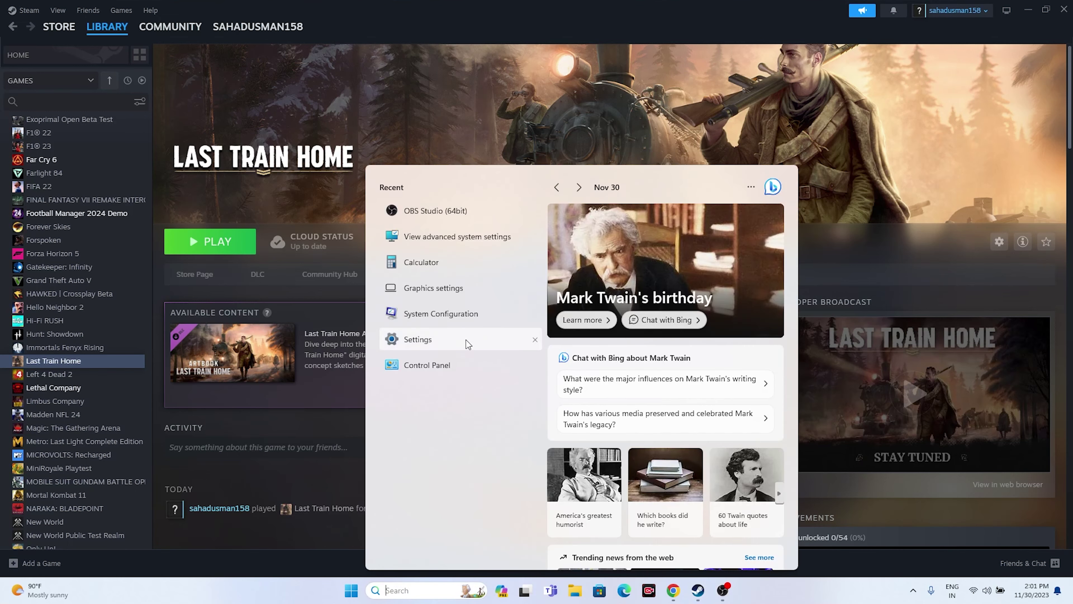
left_click(468, 313)
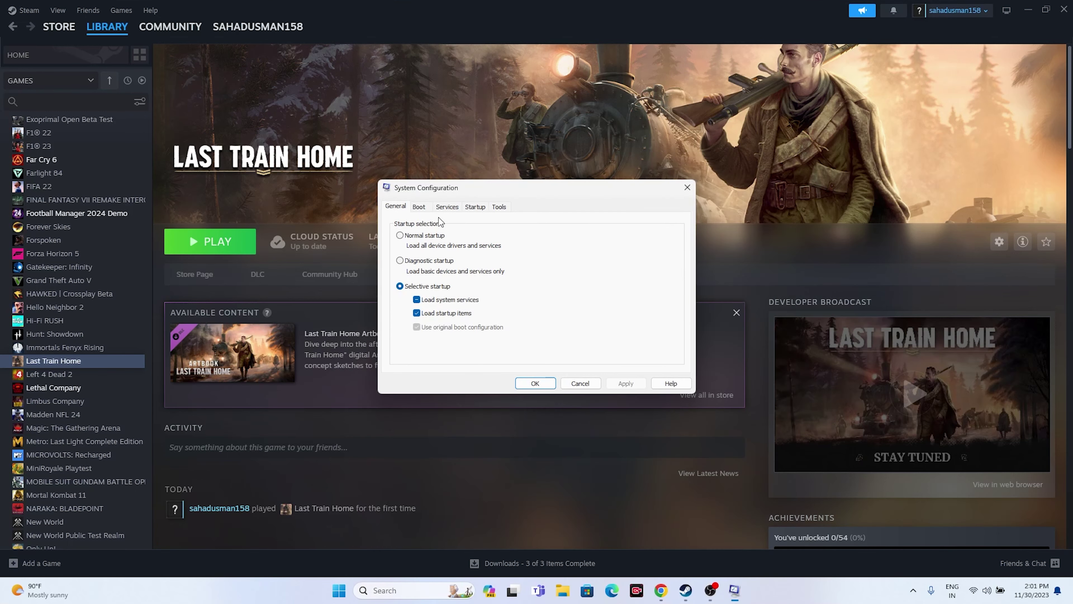
left_click(446, 206)
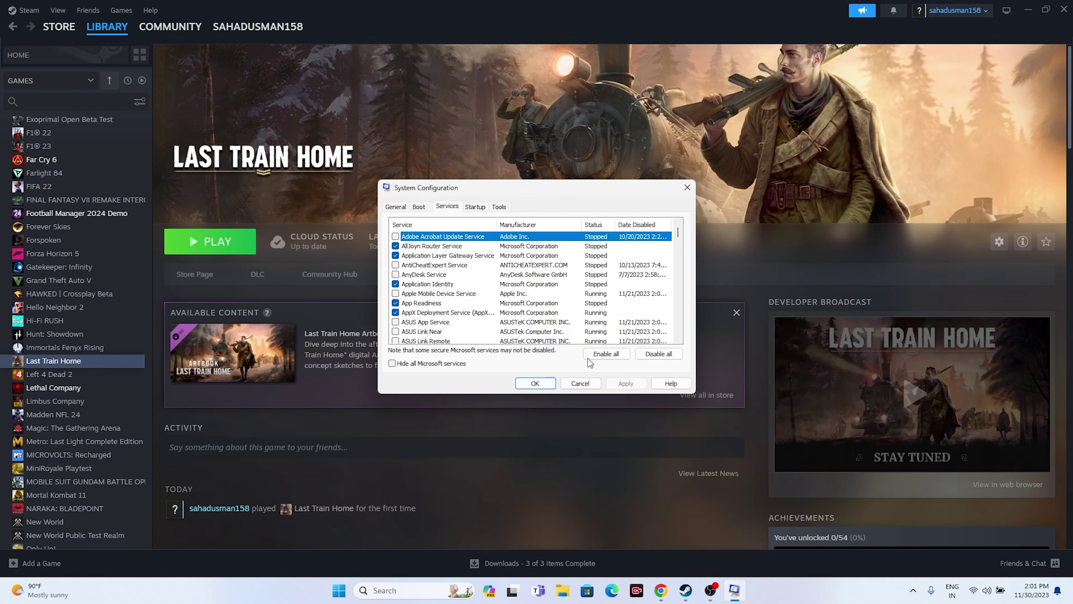
left_click(392, 363)
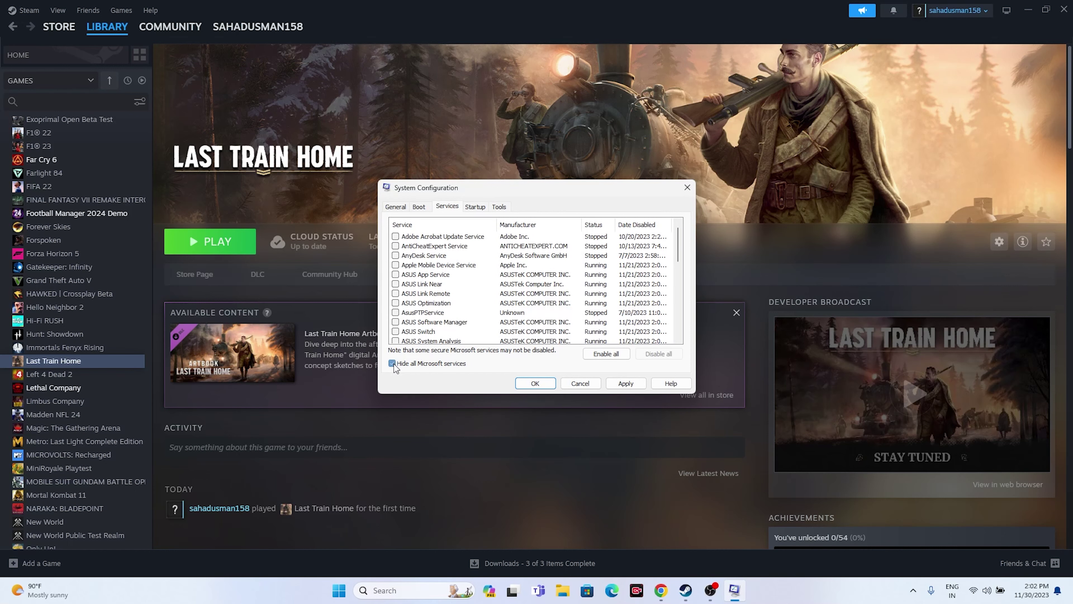
left_click(626, 382)
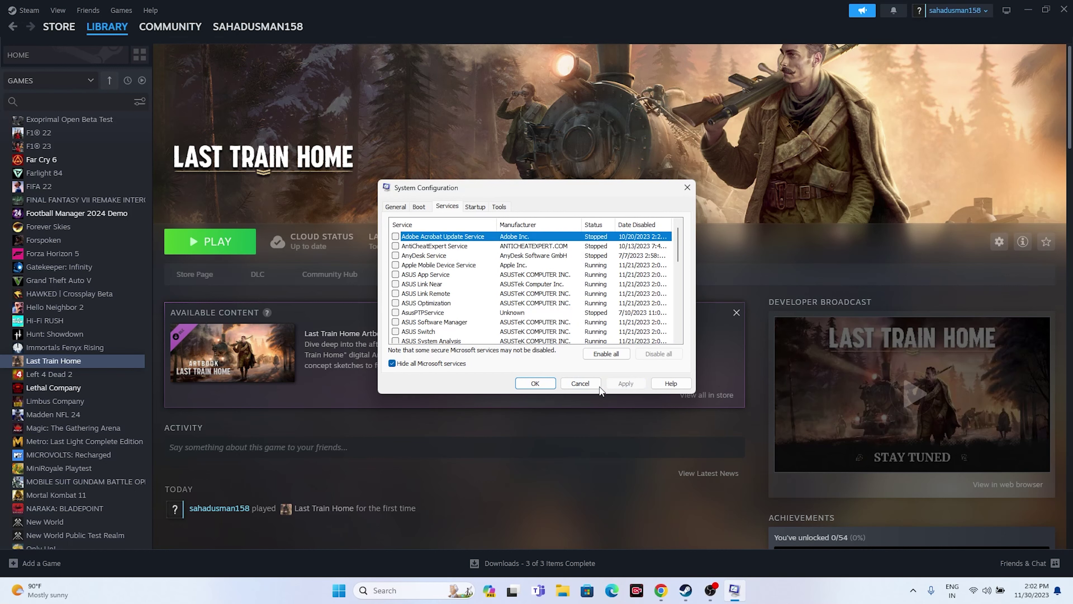
left_click(535, 383)
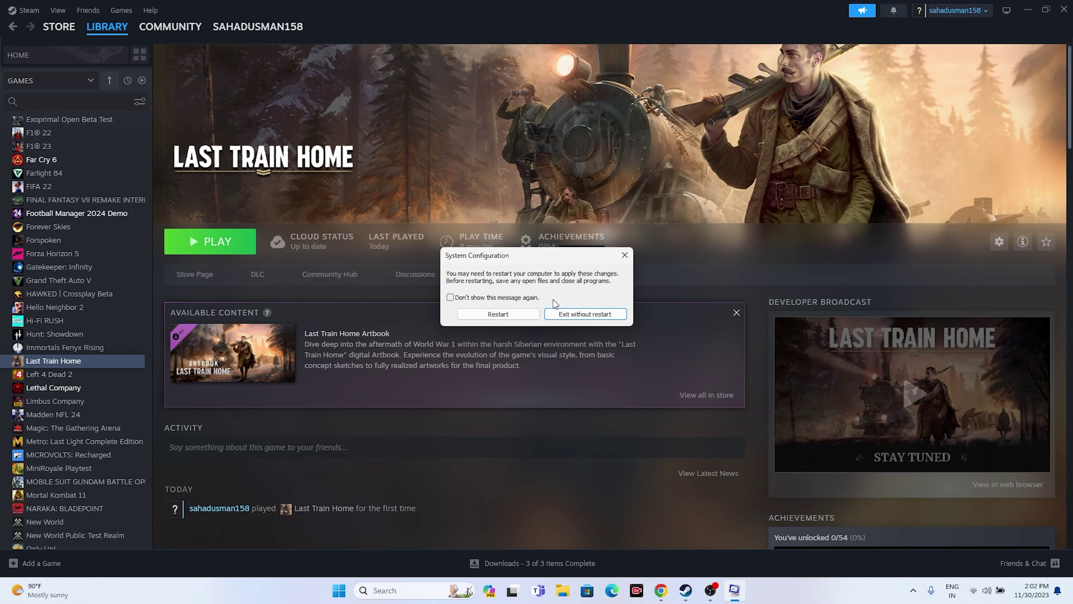
left_click(598, 316)
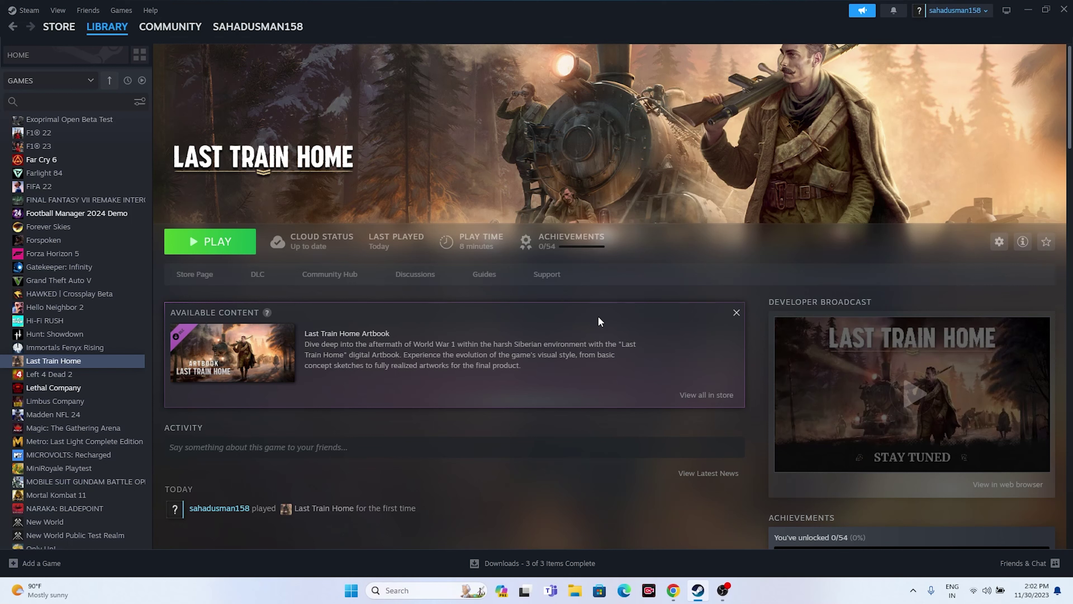
Enter -dx11 as a launch option in Last Train Home's properties, replace it with -dx12, and close the properties.
right_click(91, 367)
left_click(121, 450)
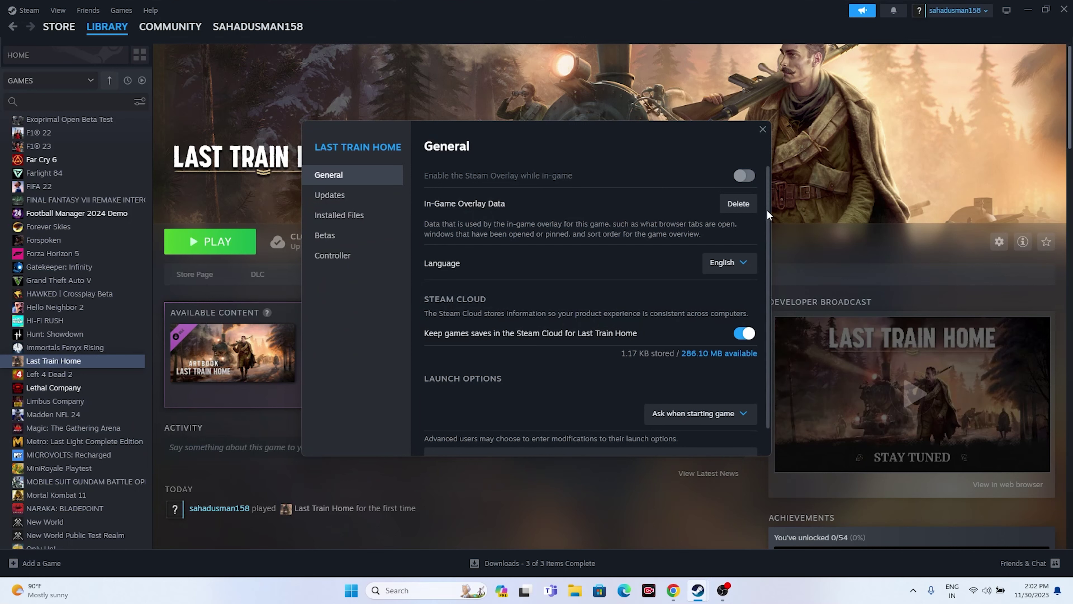
scroll(676, 241, "down", 1)
left_click(509, 421)
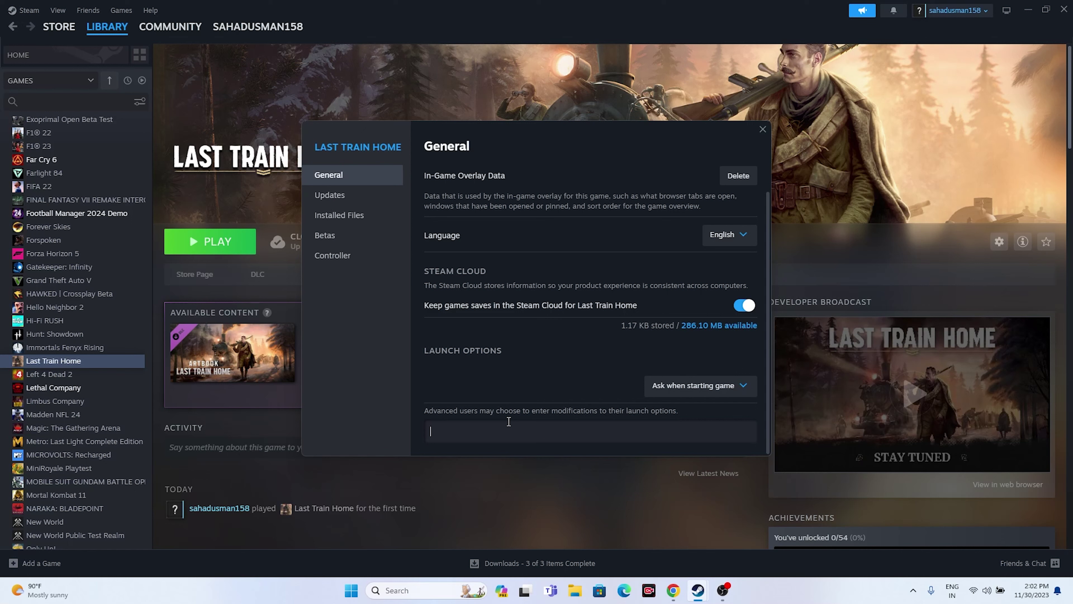
type("-dx22")
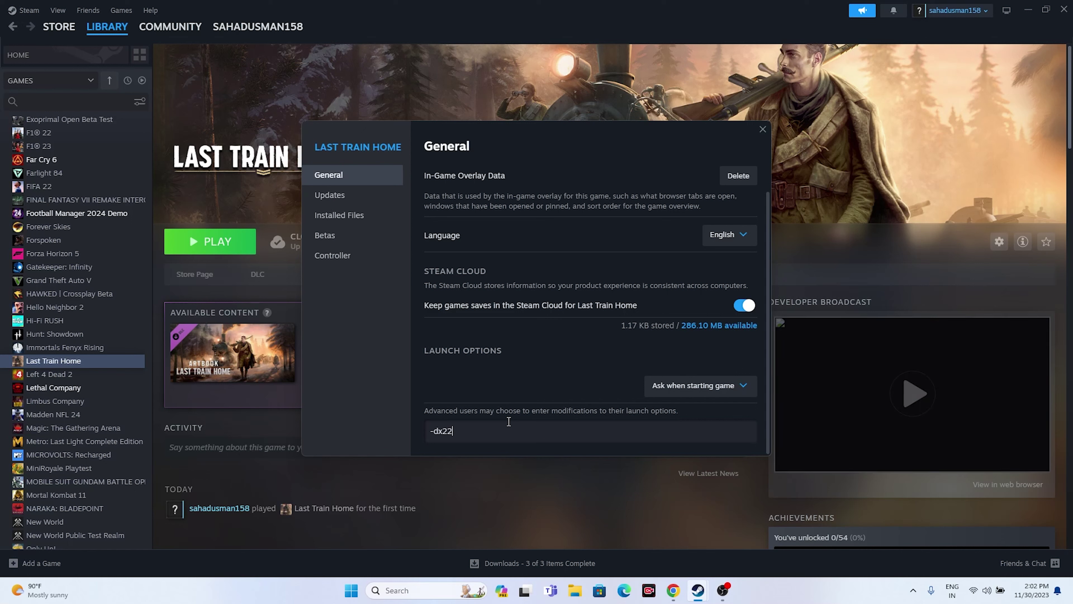
key("BackSpace")
key("BackSpace")
type("11")
key("BackSpace")
type("2")
left_click(754, 132)
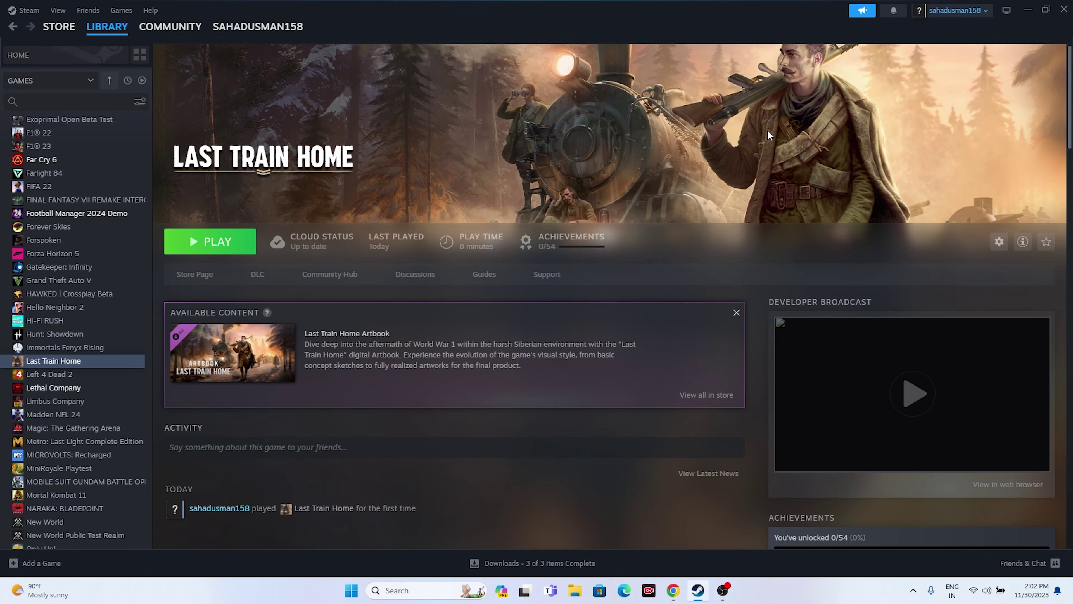
Minimize Steam, examine the running processes in a maximized Task Manager, close it, and return to Steam.
left_click(1027, 9)
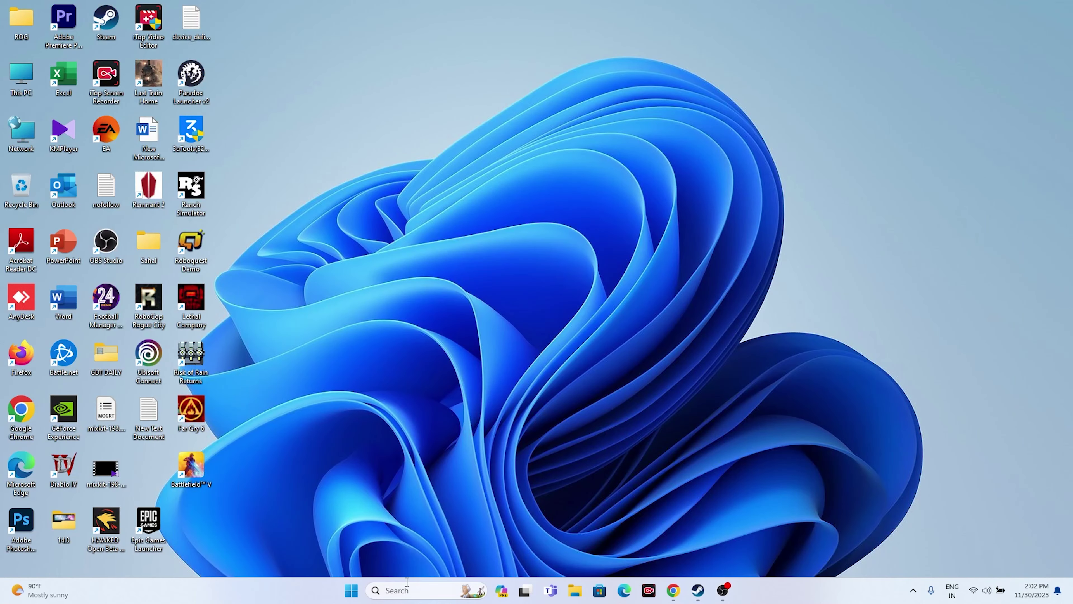
right_click(351, 590)
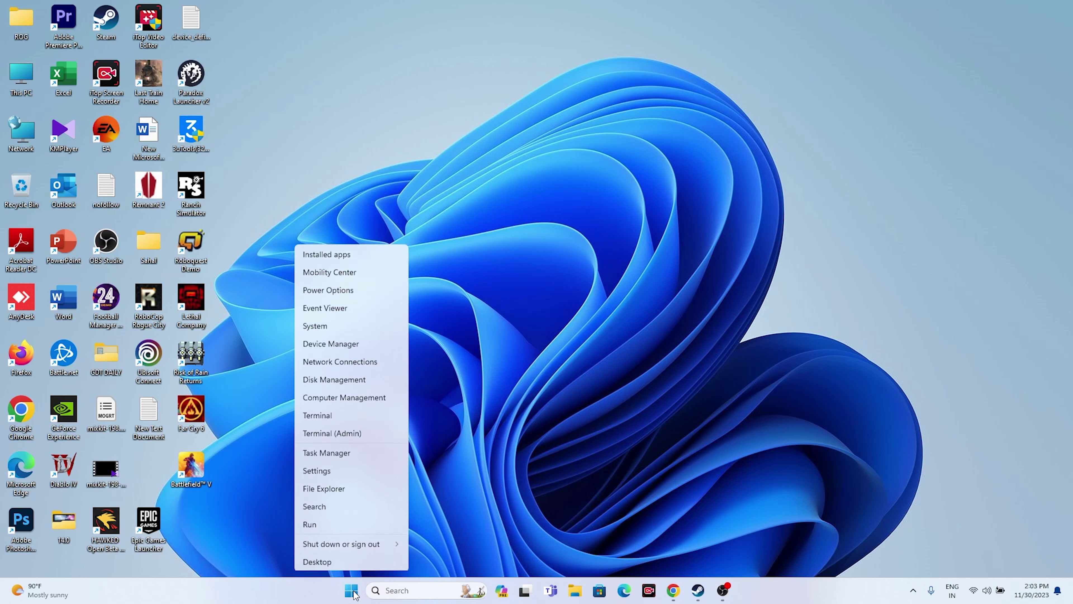
left_click(352, 451)
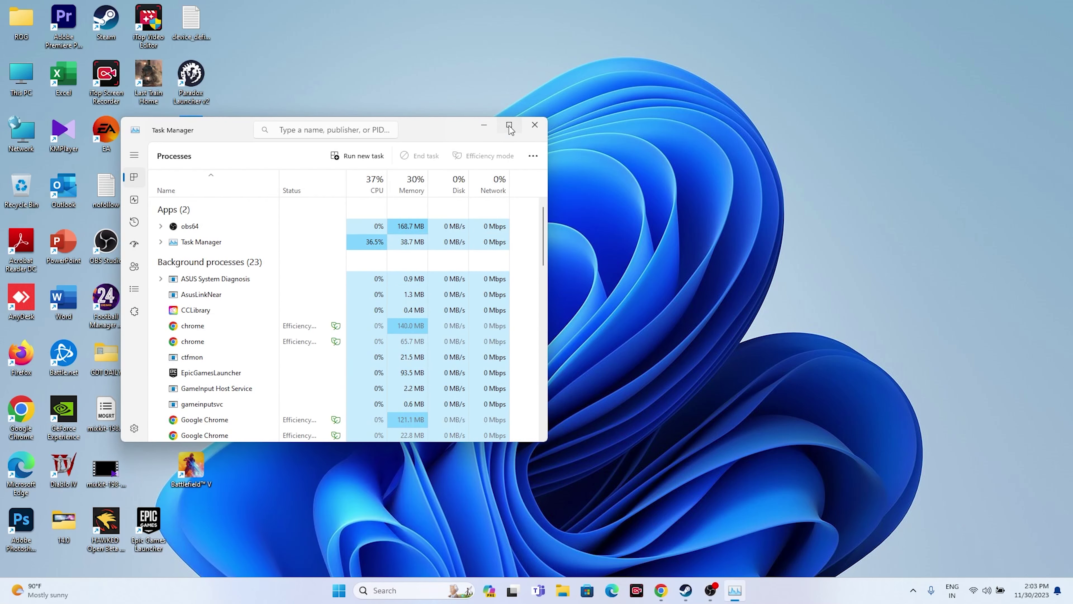
left_click(509, 126)
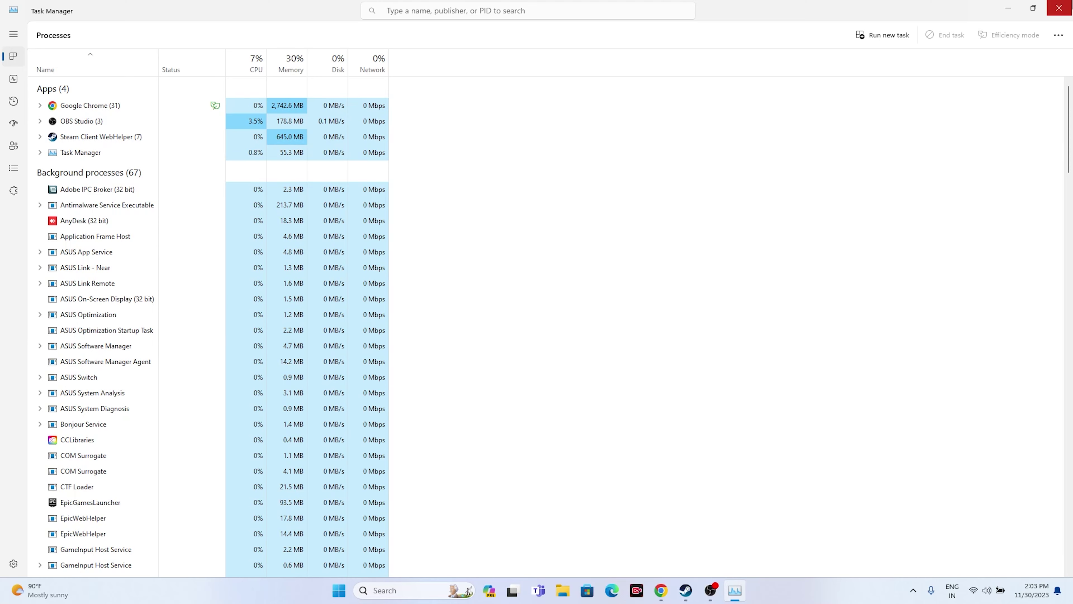
left_click(1059, 8)
left_click(686, 590)
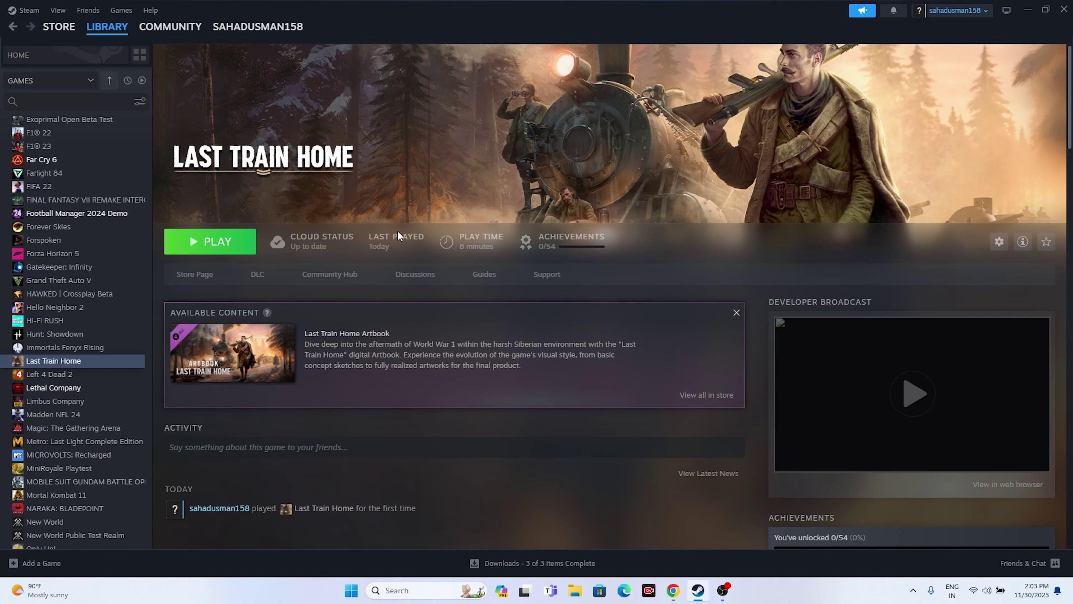
Minimize Steam, open the Windows Graphics settings, and start browsing for a desktop app to add.
left_click(1028, 9)
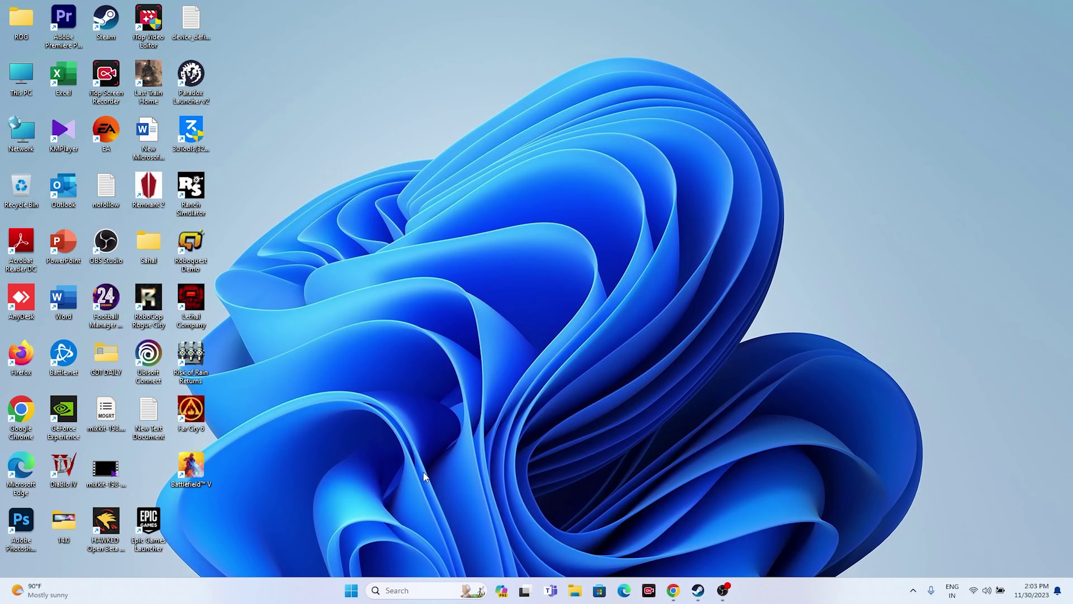
left_click(401, 596)
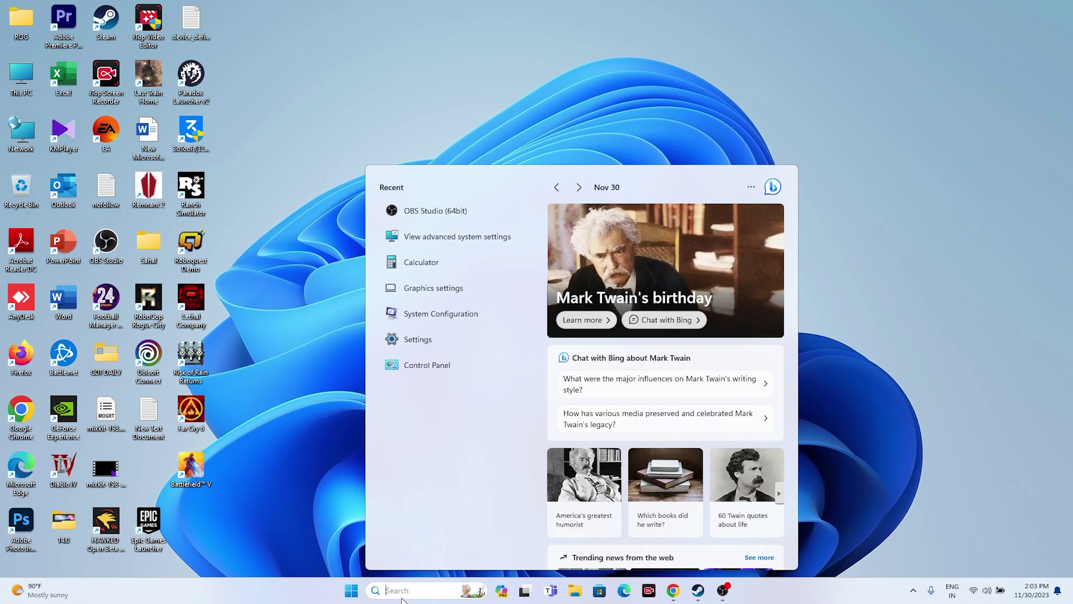
left_click(432, 291)
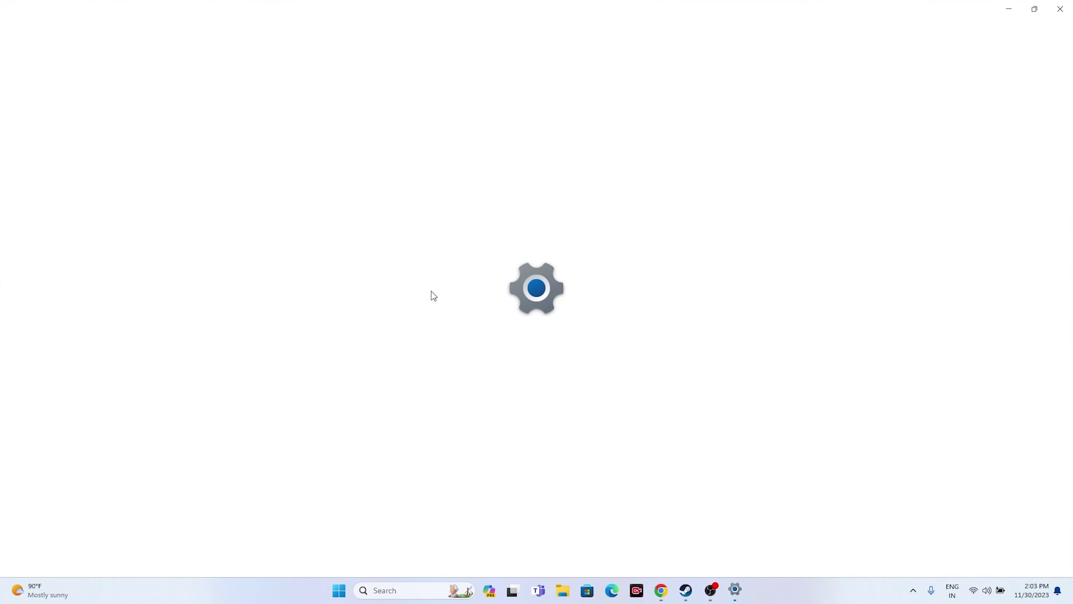
scroll(648, 255, "down", 5)
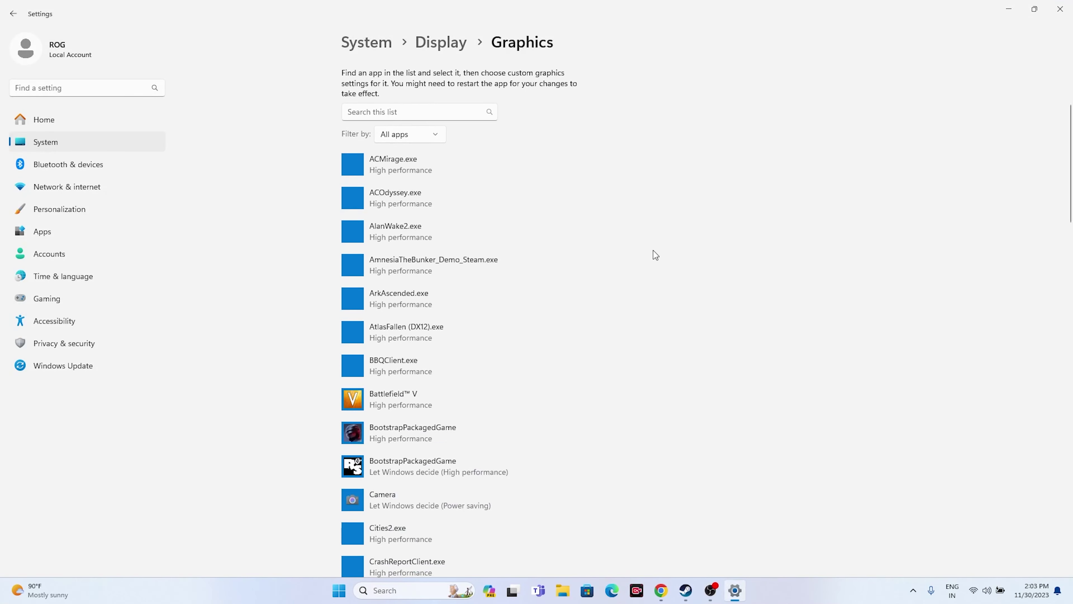
scroll(653, 250, "up", 4)
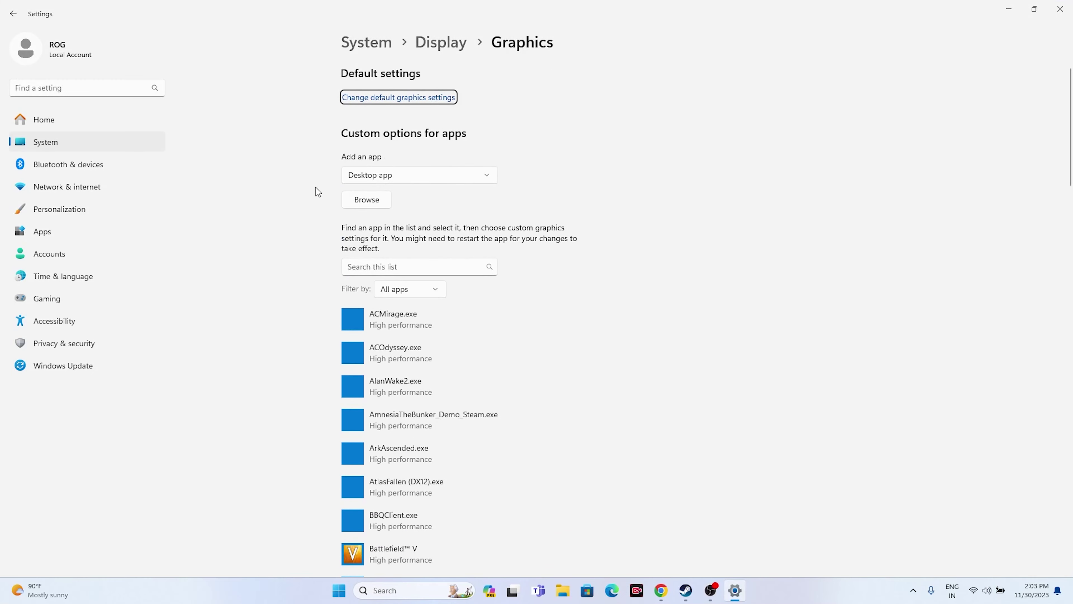
left_click(368, 203)
Browse to C:\Program Files (x86)\Steam to find the app for custom graphics options.
scroll(64, 176, "down", 3)
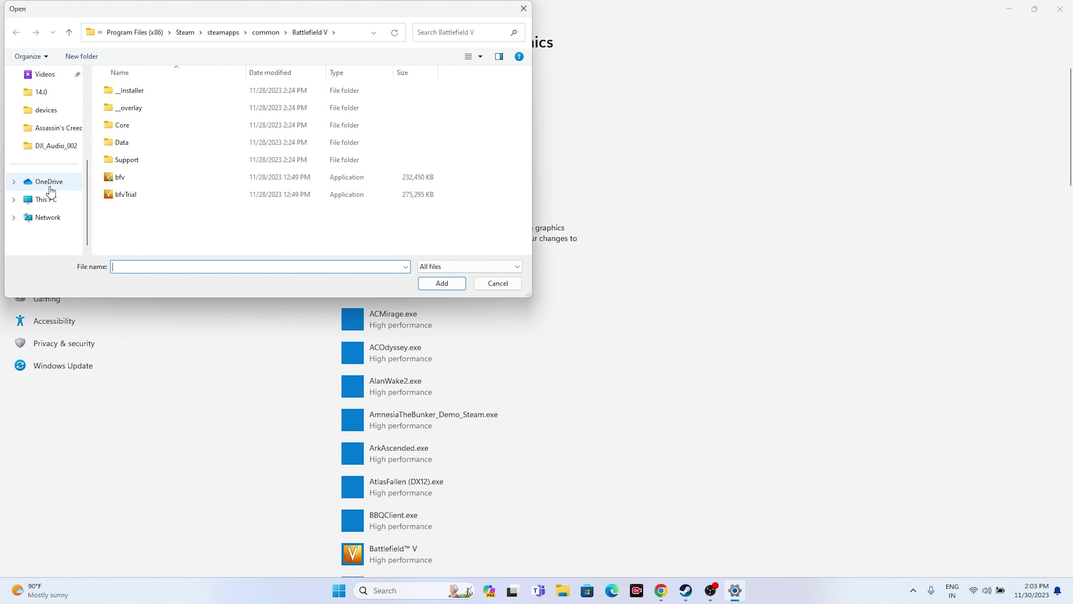
left_click(44, 199)
double_click(147, 107)
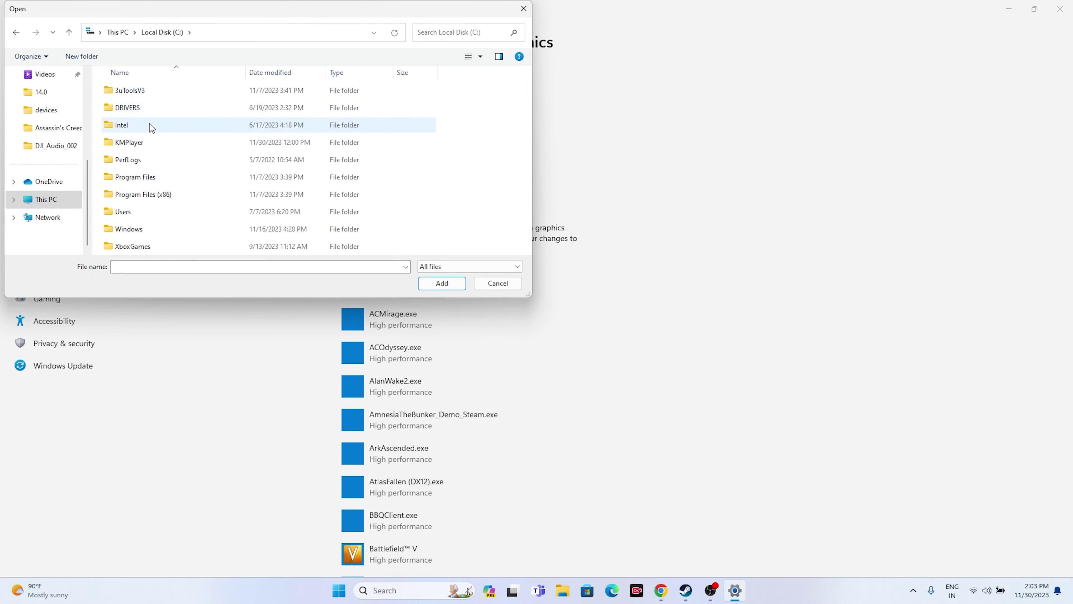
double_click(154, 188)
scroll(167, 162, "down", 5)
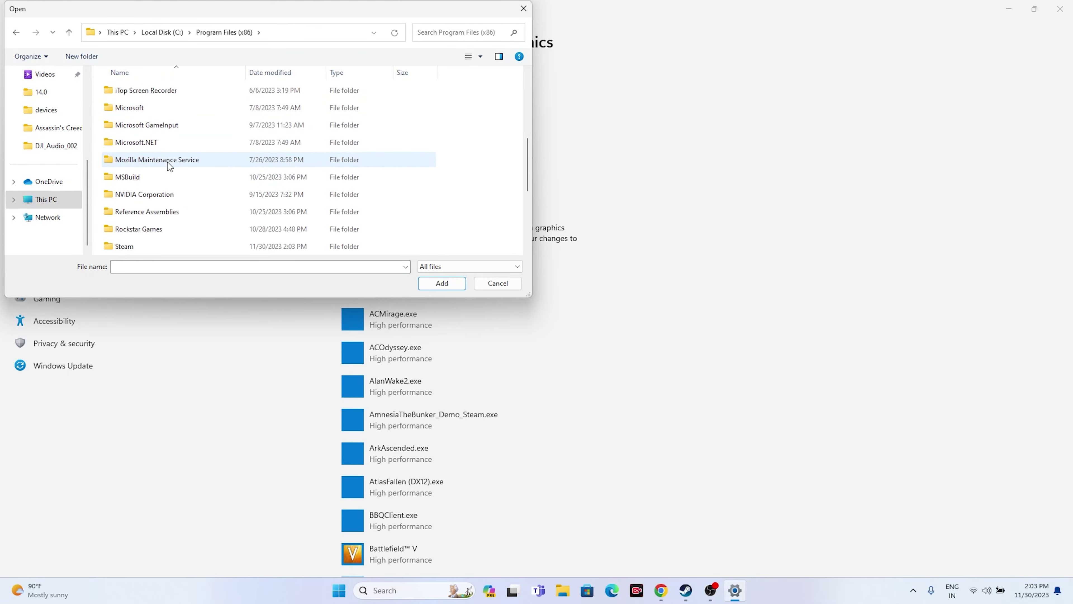
left_click(139, 142)
double_click(139, 142)
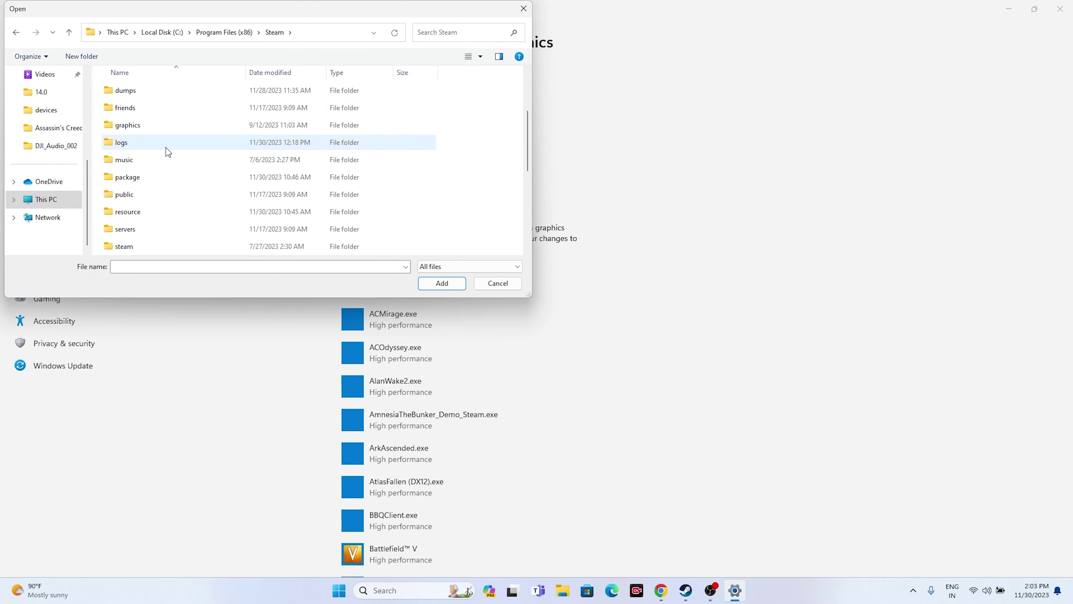
Add the Train application from steamapps\common\LastTrainHome to the list of apps with custom graphics options.
scroll(166, 147, "down", 1)
double_click(146, 210)
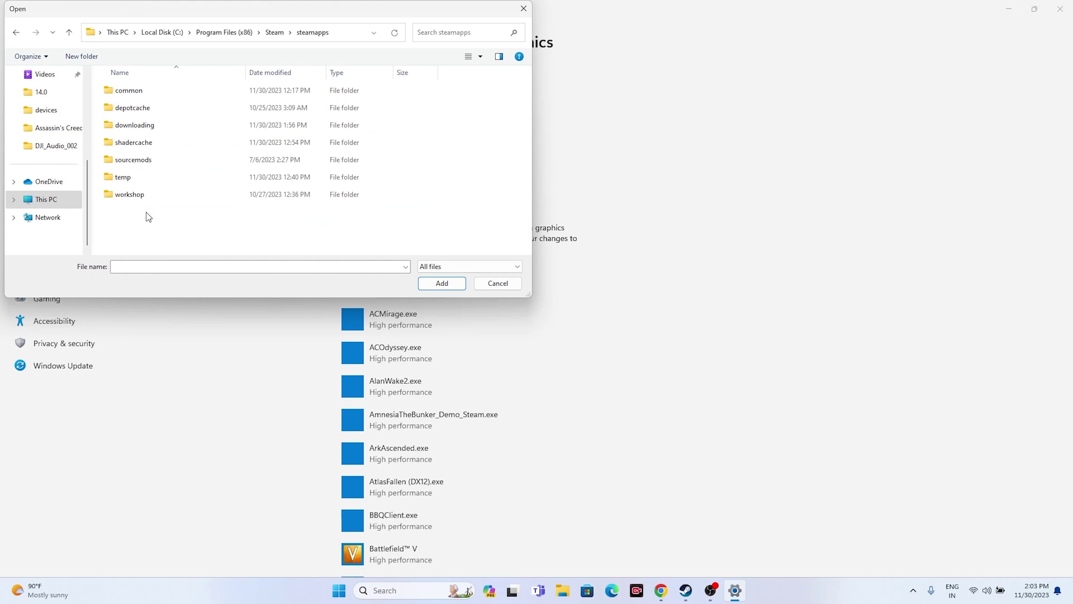
double_click(138, 94)
scroll(149, 139, "down", 8)
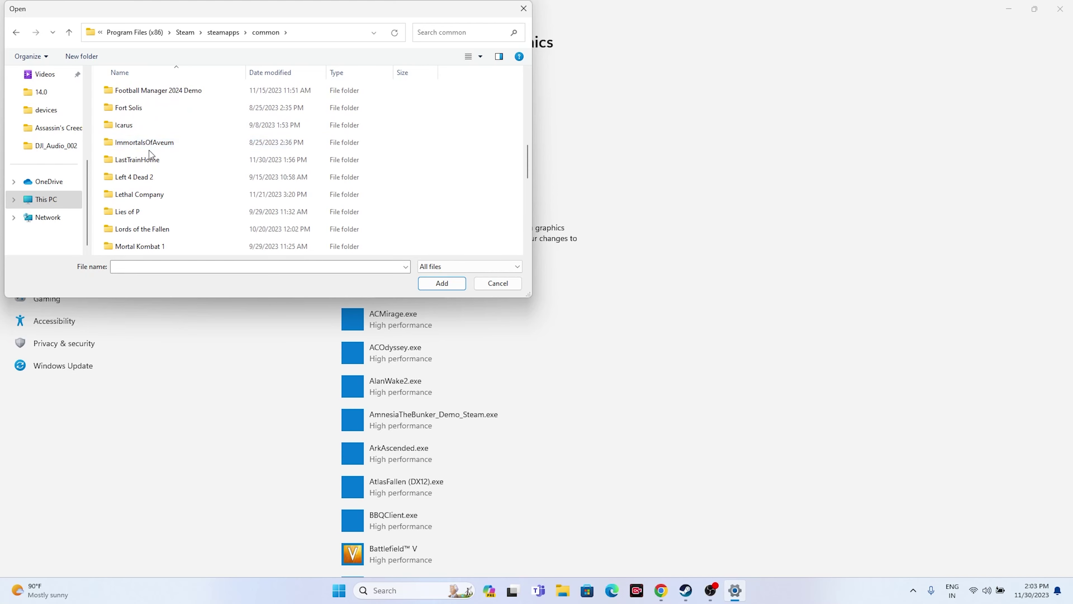
double_click(146, 160)
left_click(140, 132)
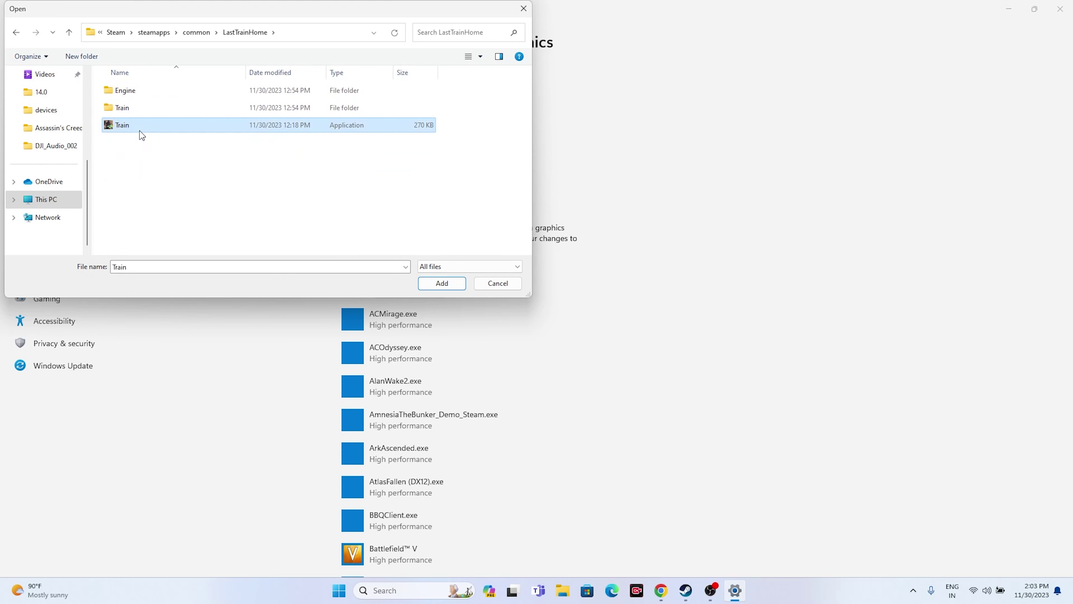
left_click(441, 287)
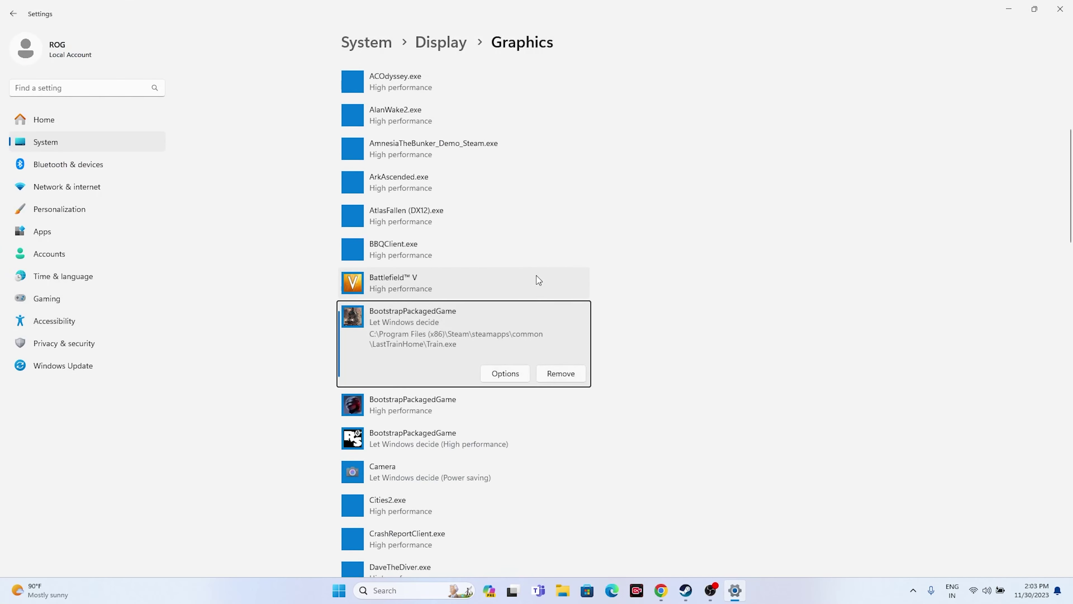
Set the added Last Train Home app's graphics preference to High performance, save it, close Settings, and return to Steam.
left_click(499, 301)
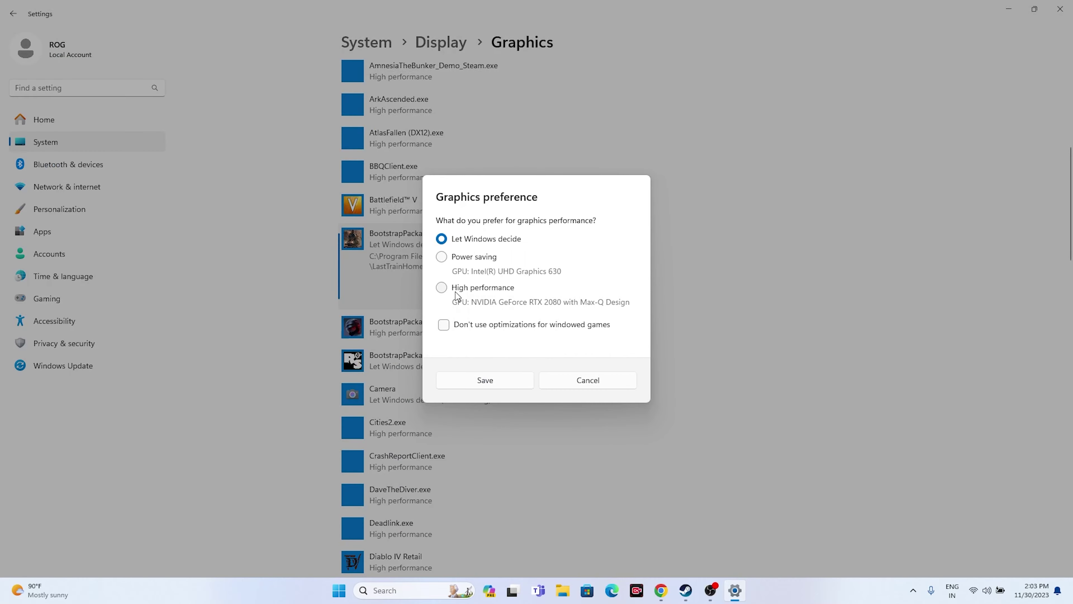
left_click(443, 290)
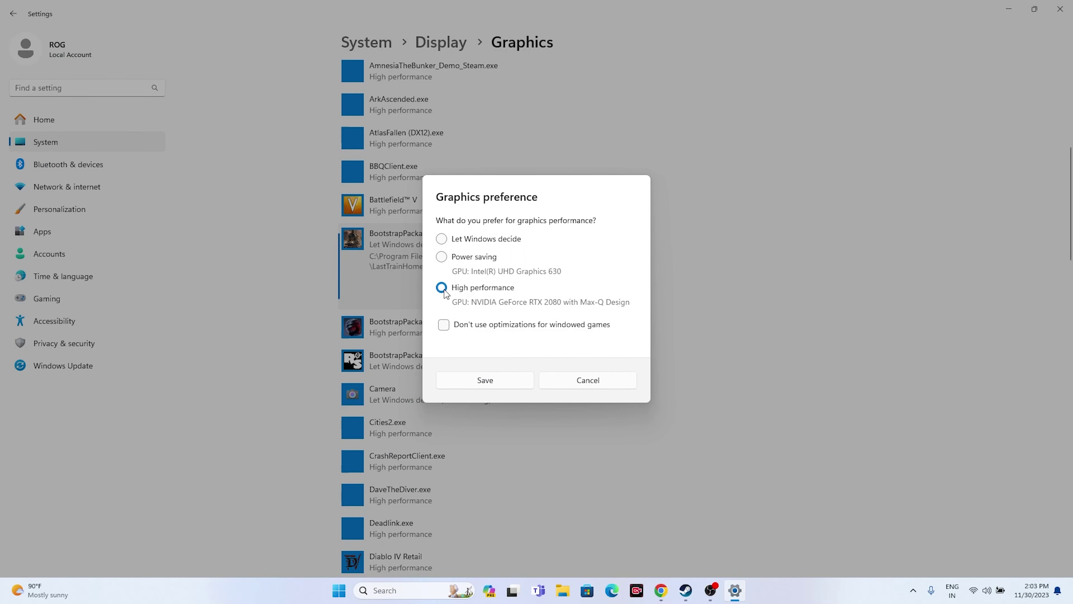
left_click(472, 379)
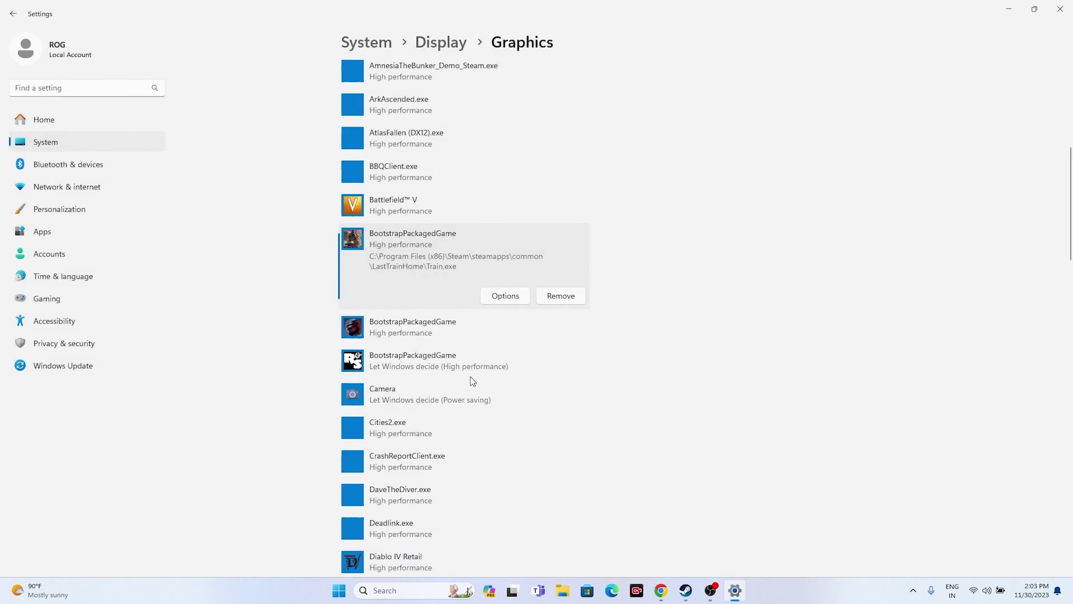
left_click(1059, 8)
left_click(693, 589)
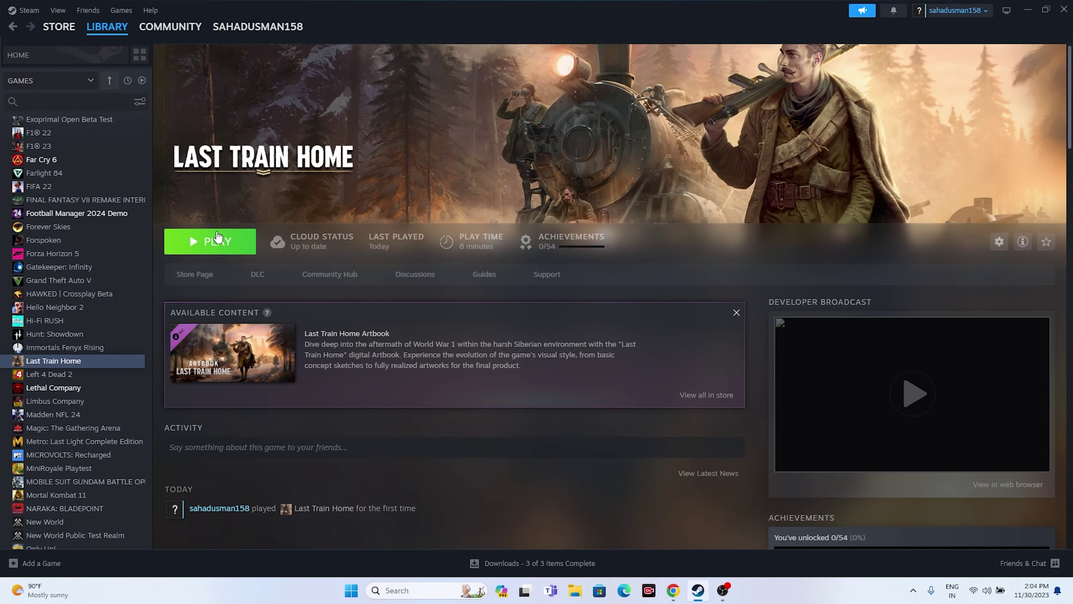
Open the Virtual Memory settings from the advanced system performance options and choose a custom paging file size for drive C:.
left_click(395, 590)
left_click(444, 244)
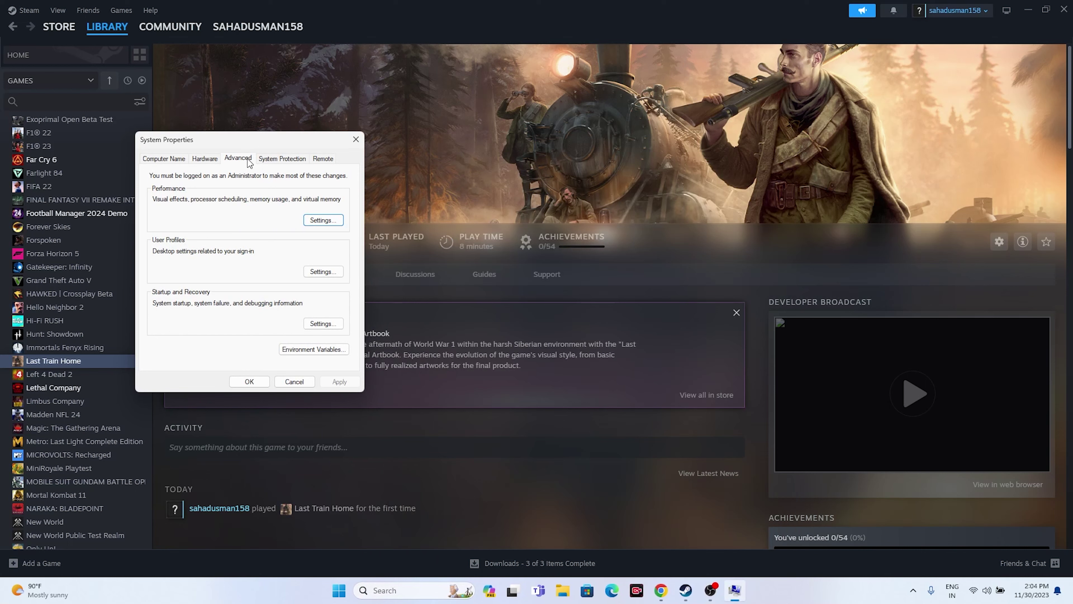
left_click(316, 222)
left_click(220, 203)
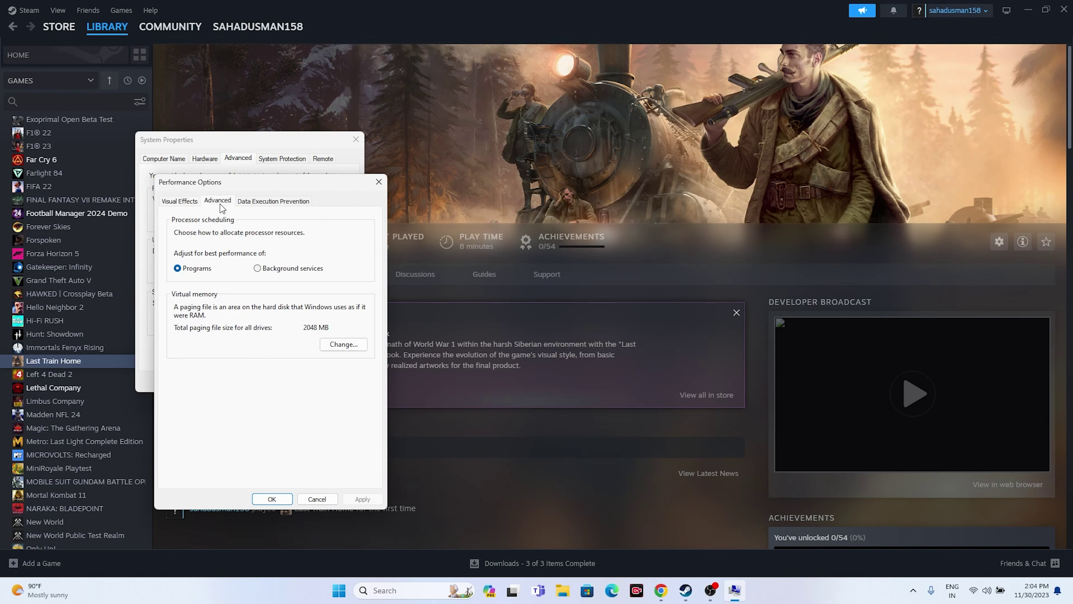
left_click(340, 344)
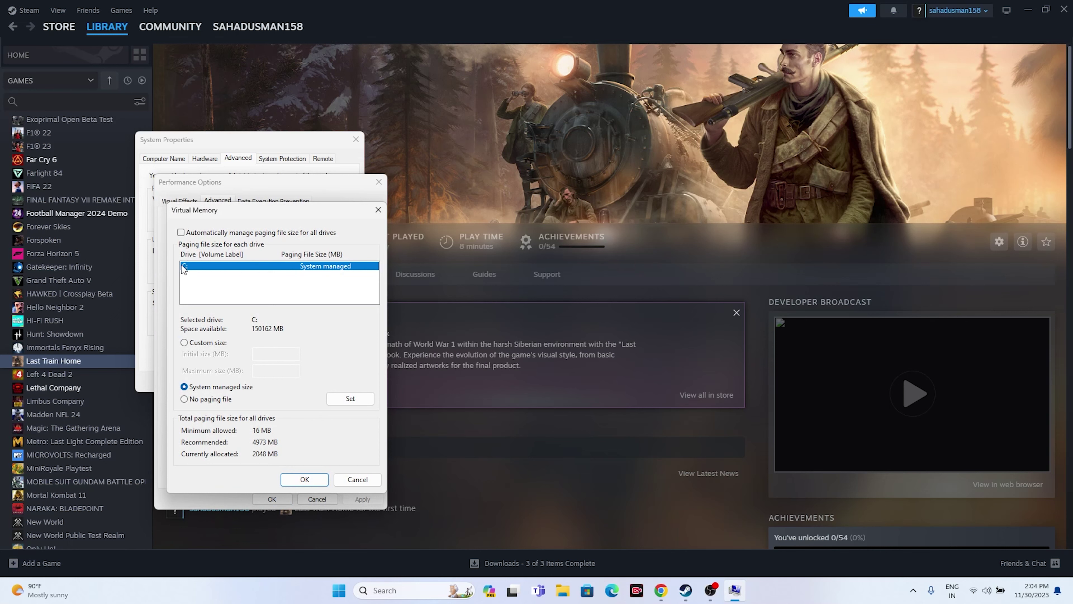
left_click(188, 343)
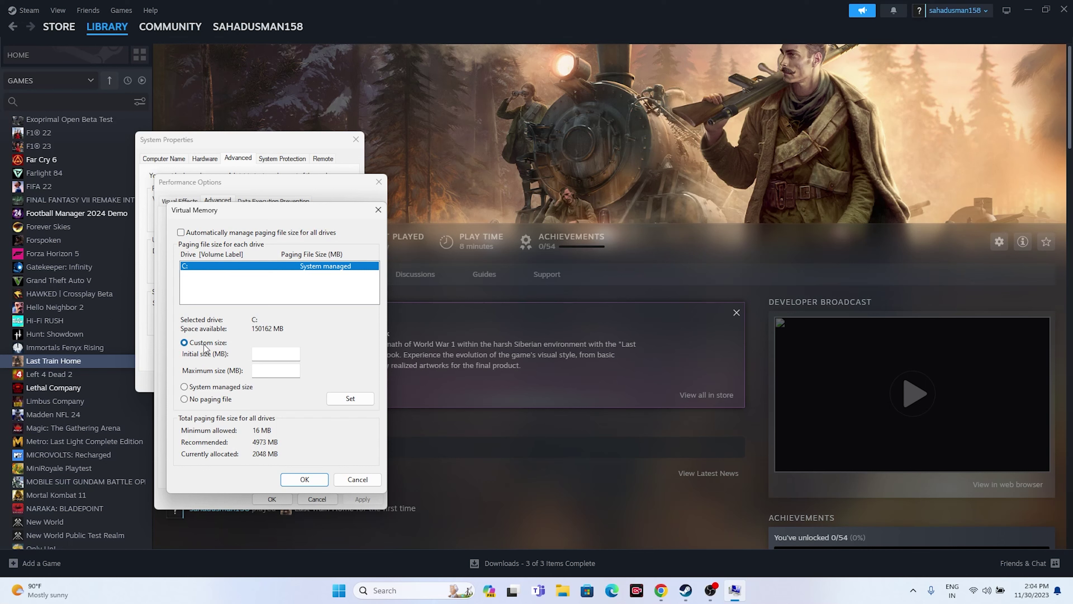
Switch to Calculator for working out the paging file sizes.
left_click(430, 591)
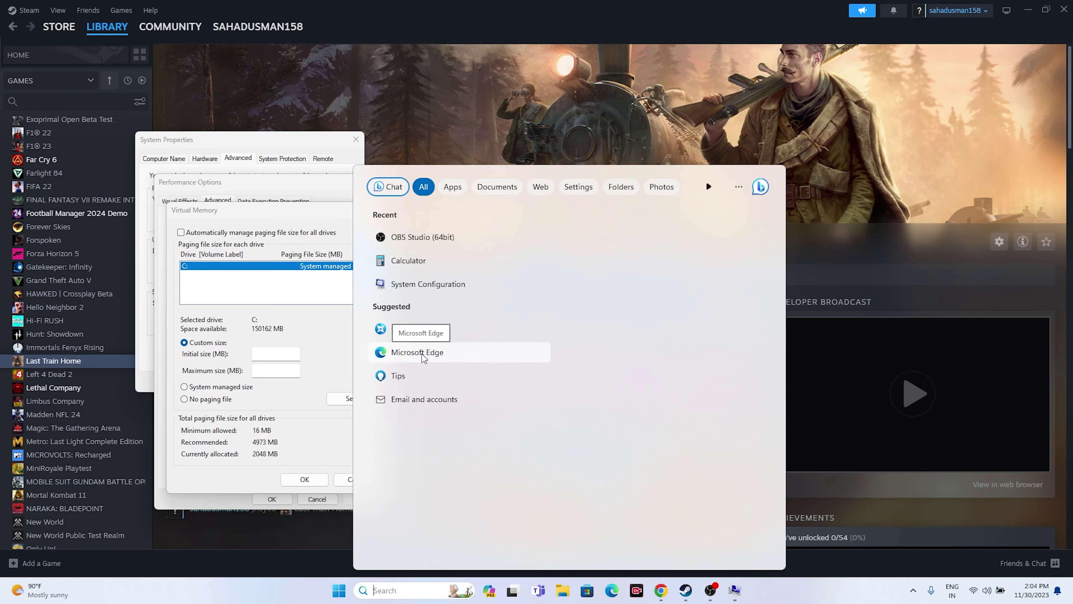
type("ca")
left_click(454, 255)
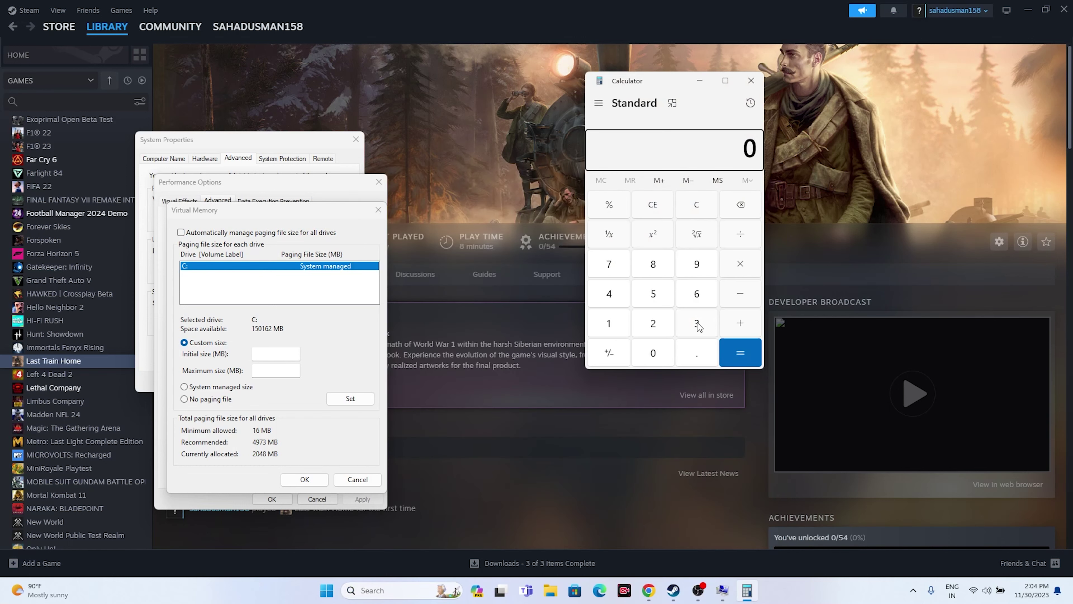
left_click(698, 325)
left_click(658, 324)
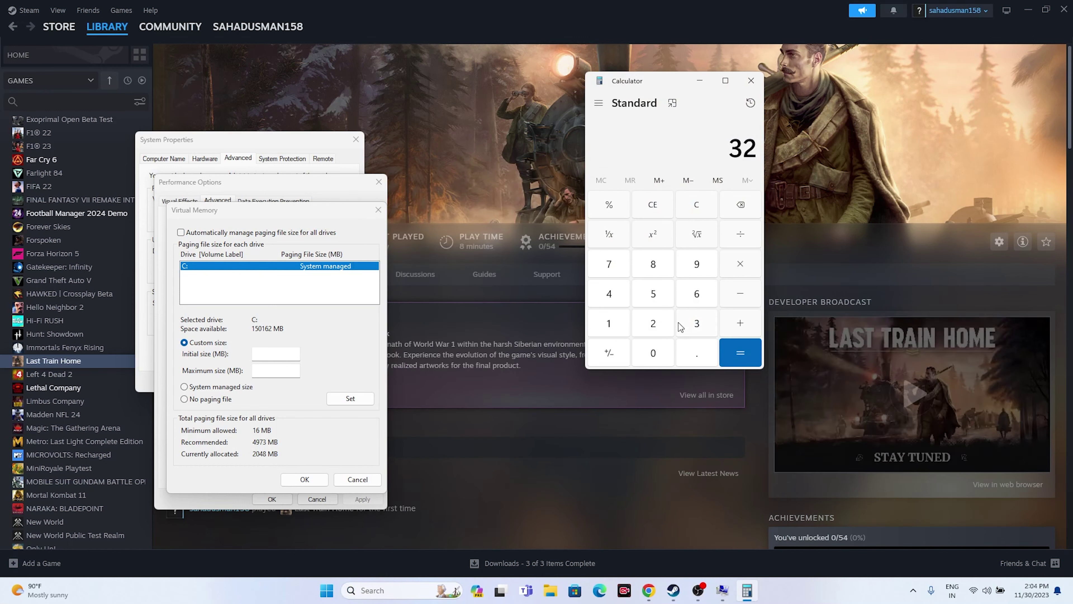
left_click(732, 269)
left_click(620, 326)
left_click(642, 352)
left_click(653, 323)
left_click(624, 300)
left_click(727, 346)
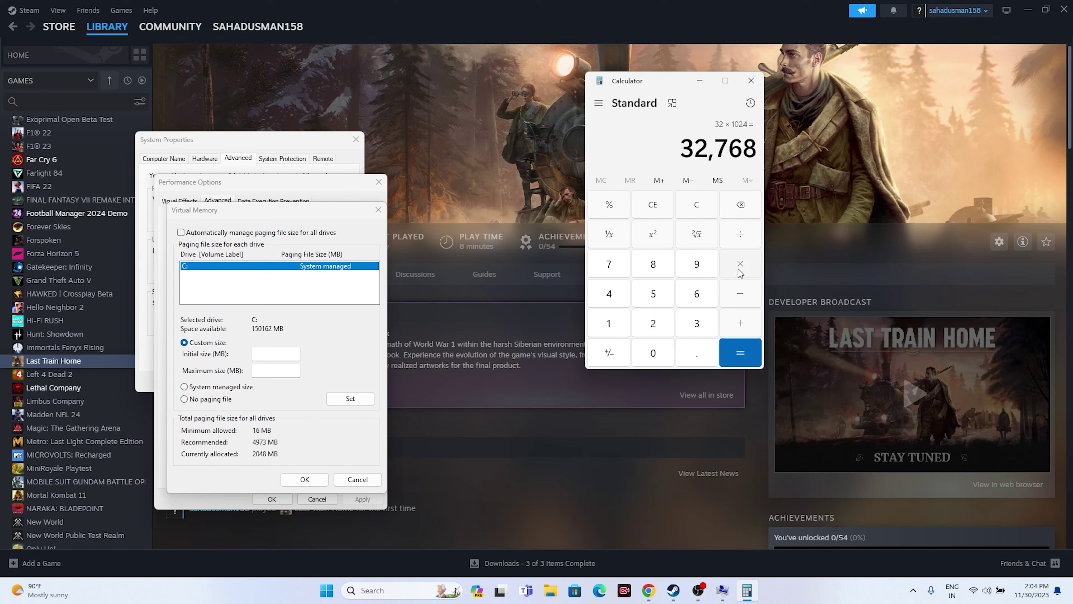
left_click(739, 264)
left_click(609, 324)
left_click(695, 354)
left_click(696, 324)
left_click(739, 352)
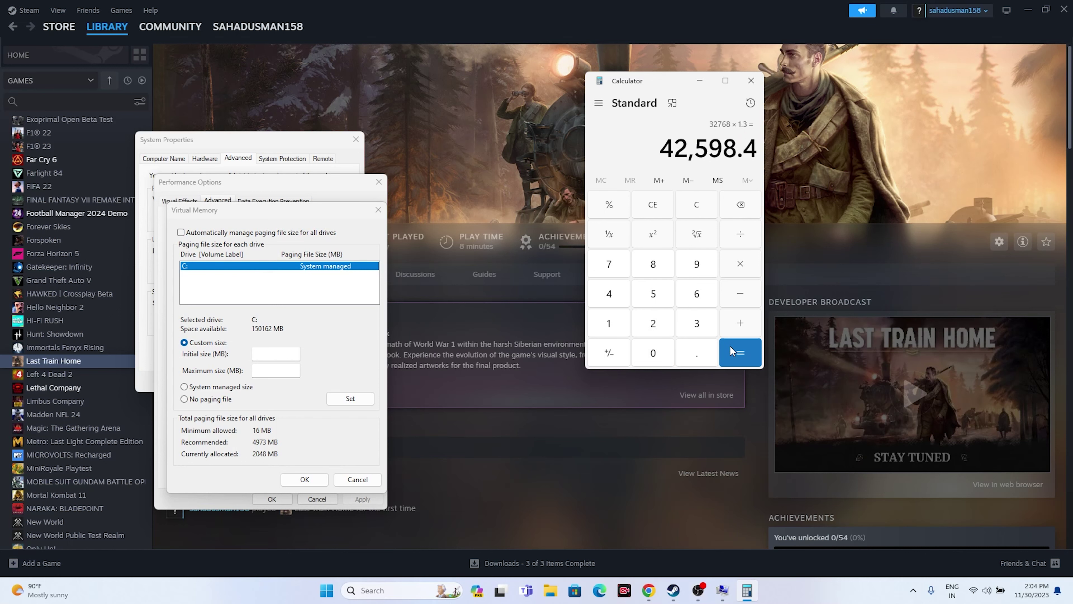
left_click(741, 207)
left_click(654, 217)
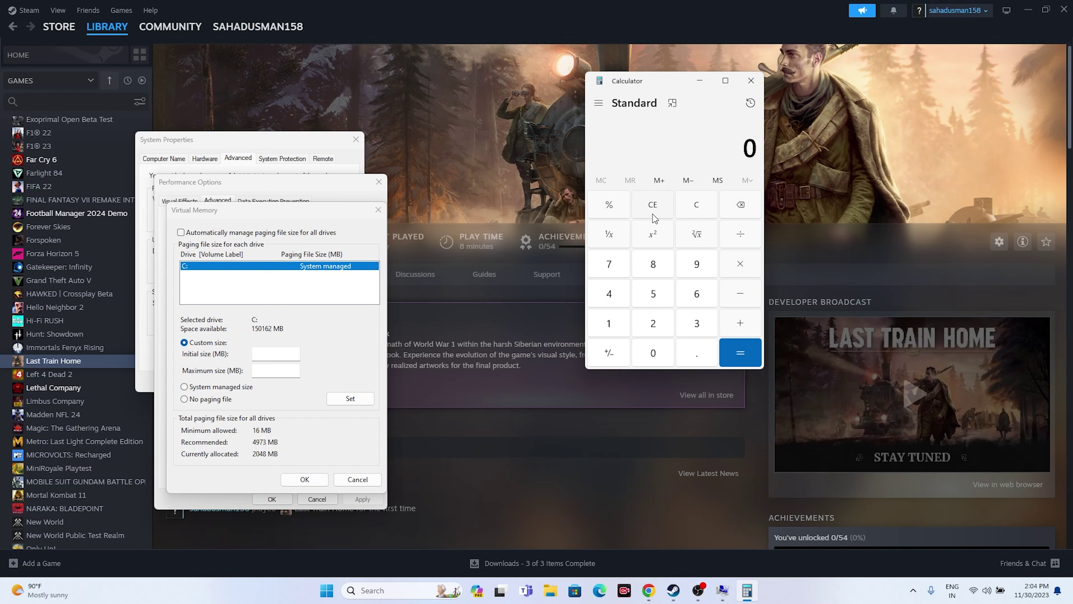
Calculate 32 × 1024 × 1.5 for the initial paging file size.
left_click(682, 329)
left_click(667, 328)
left_click(729, 274)
left_click(609, 323)
left_click(652, 352)
left_click(653, 323)
left_click(609, 294)
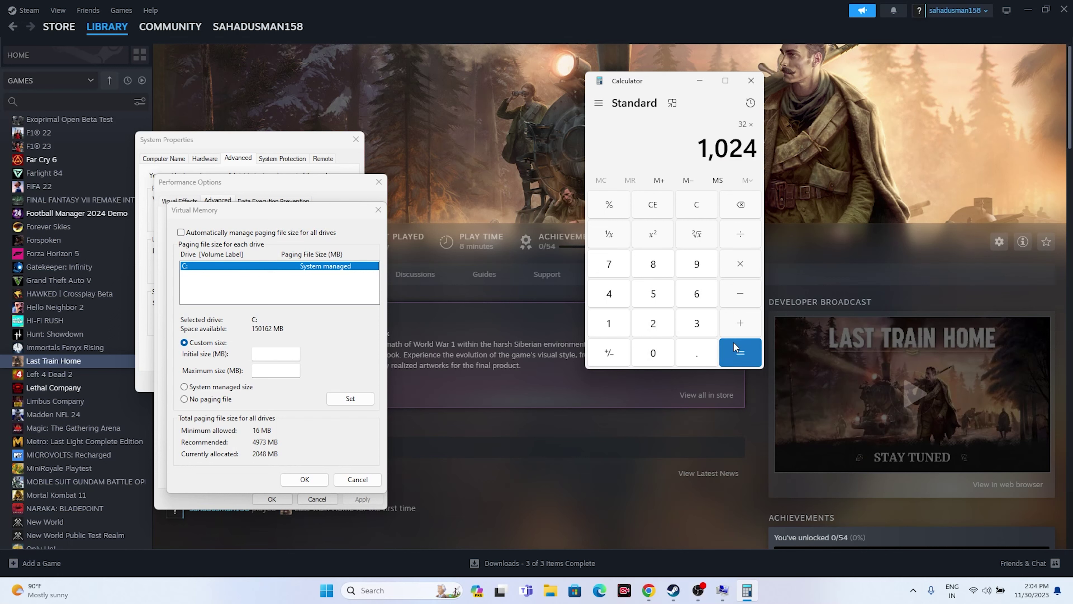
left_click(732, 341)
left_click(726, 274)
left_click(608, 323)
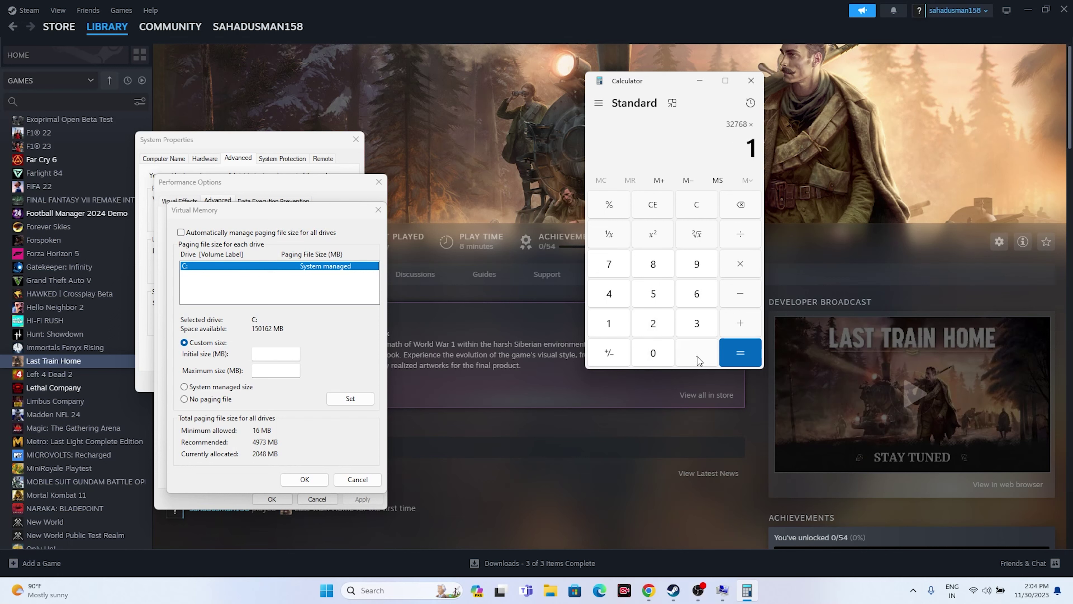
left_click(697, 353)
left_click(653, 294)
left_click(738, 351)
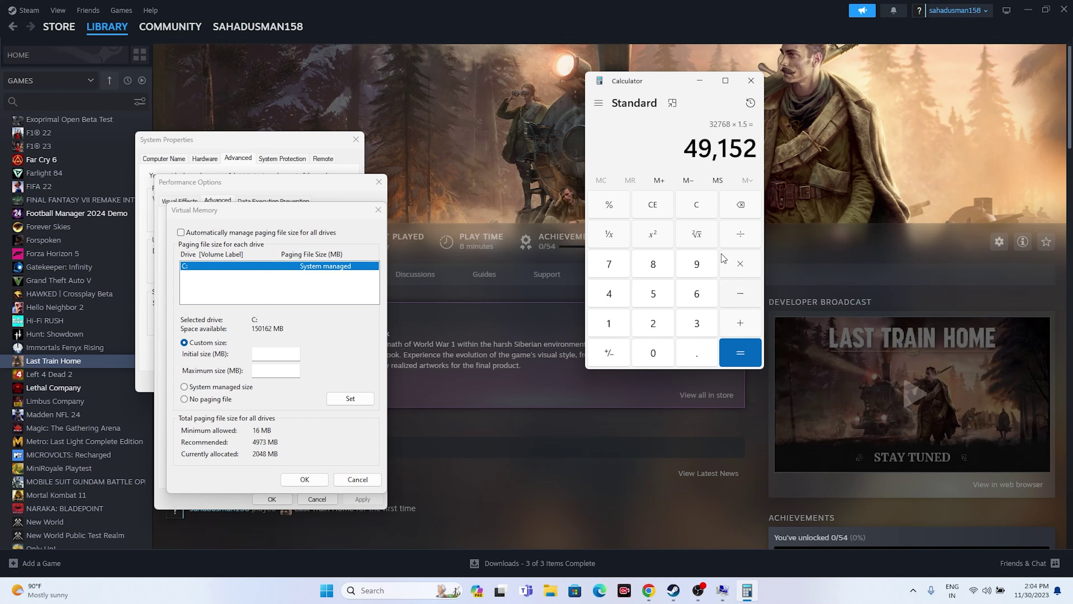
Copy the calculated result 49,152 into the paging file's initial size for drive C:.
left_click_drag(685, 148, 755, 148)
key("super+c")
right_click(754, 149)
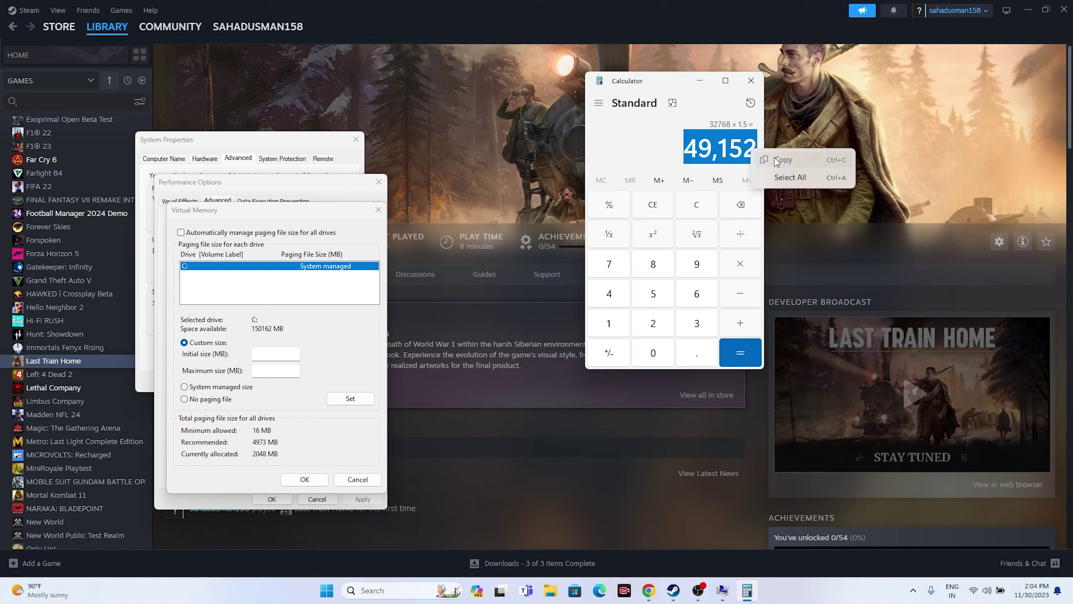
left_click(776, 160)
right_click(275, 354)
left_click(291, 407)
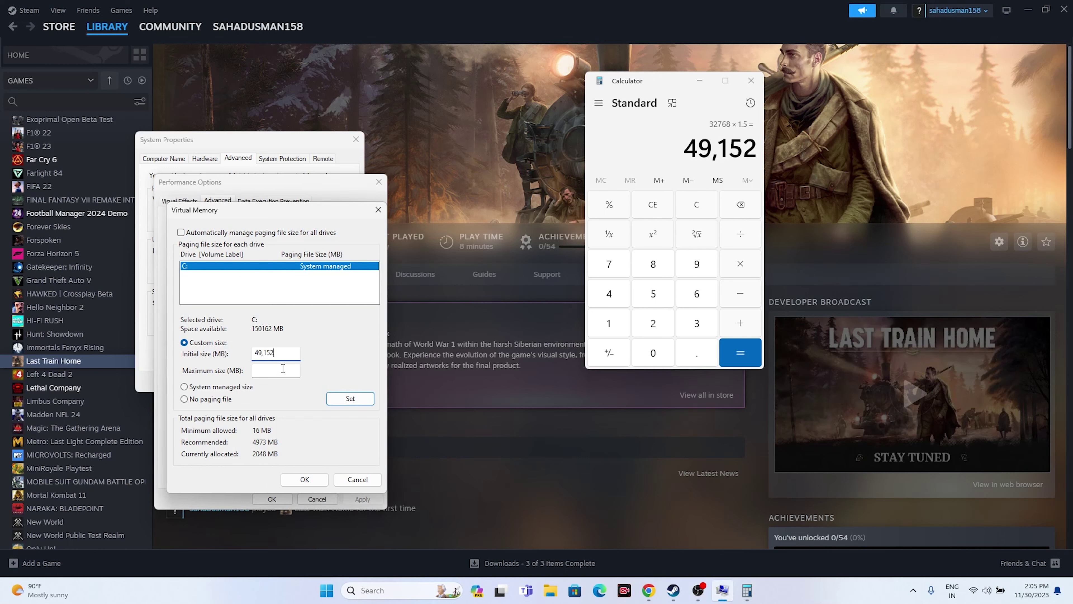
Clear the calculation and compute 32 × 1024 × 3 for the maximum paging file size.
left_click(652, 204)
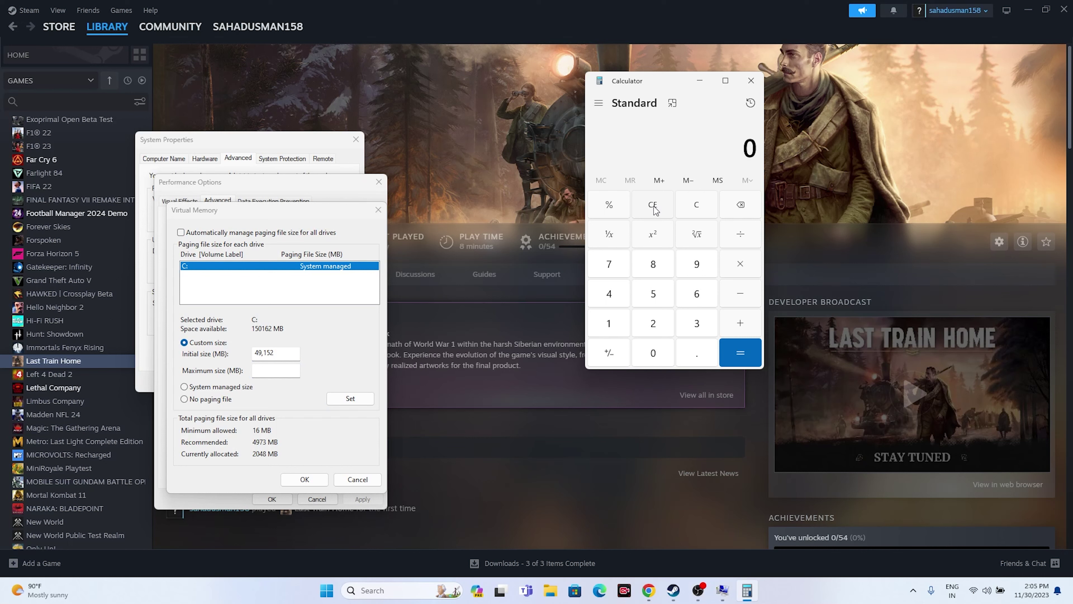
left_click(693, 328)
left_click(661, 329)
left_click(740, 264)
left_click(608, 323)
left_click(653, 352)
left_click(653, 323)
left_click(625, 292)
left_click(740, 352)
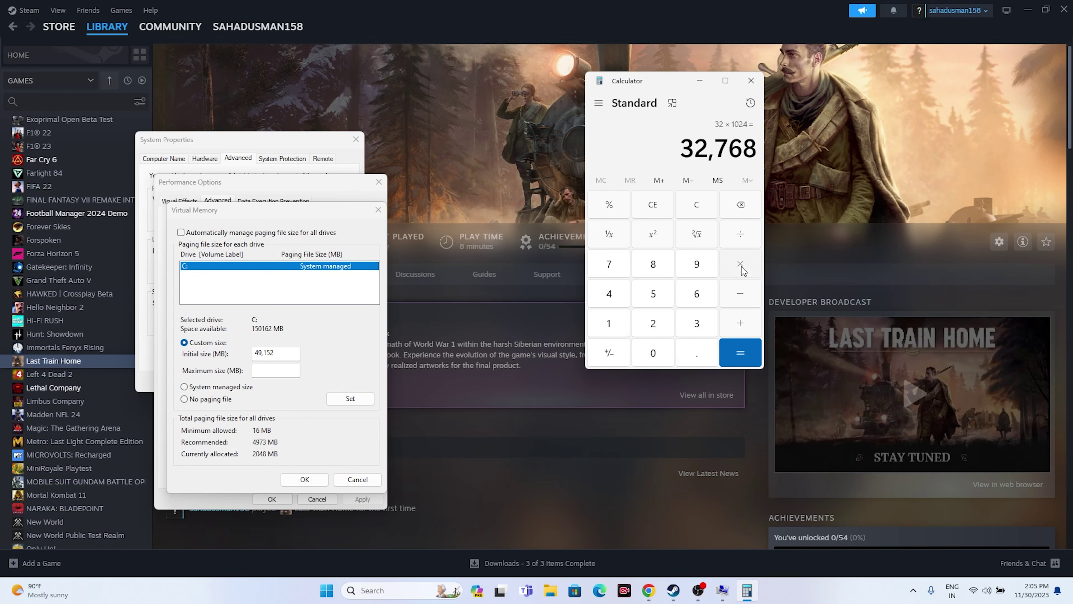
left_click(741, 265)
left_click(700, 330)
left_click(740, 353)
left_click(740, 323)
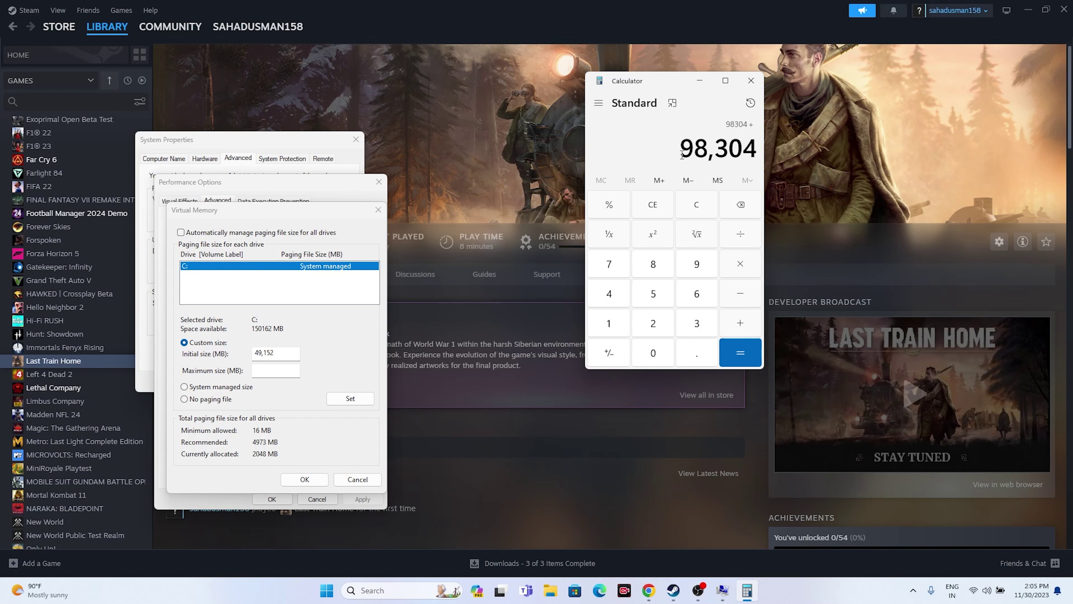
Copy the calculated result 98,304 into the paging file's maximum size for drive C:.
left_click_drag(680, 148, 756, 153)
right_click(756, 153)
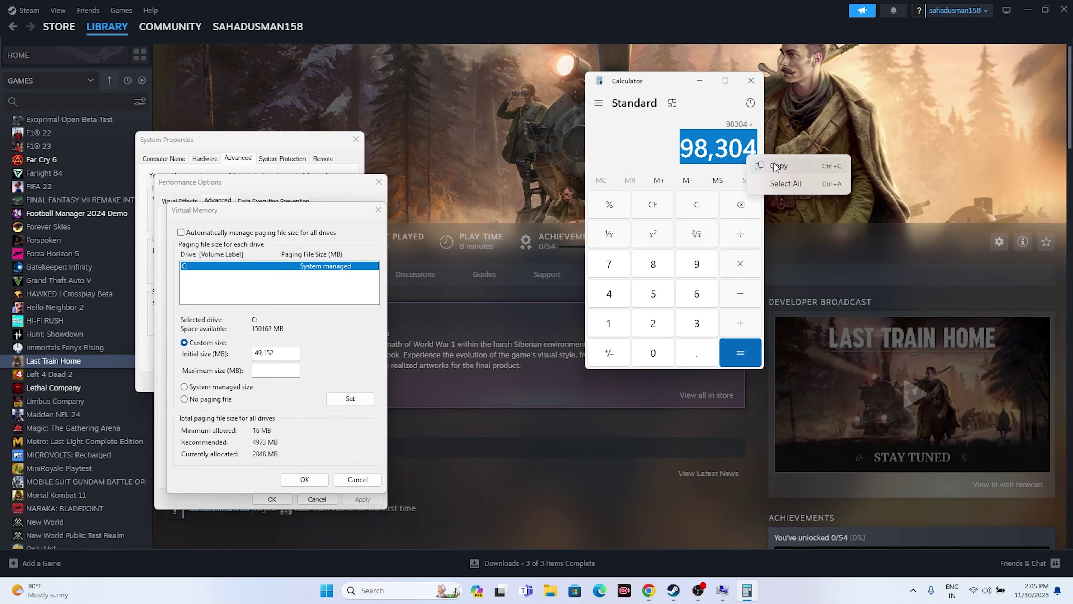
left_click(774, 163)
right_click(264, 374)
left_click(282, 417)
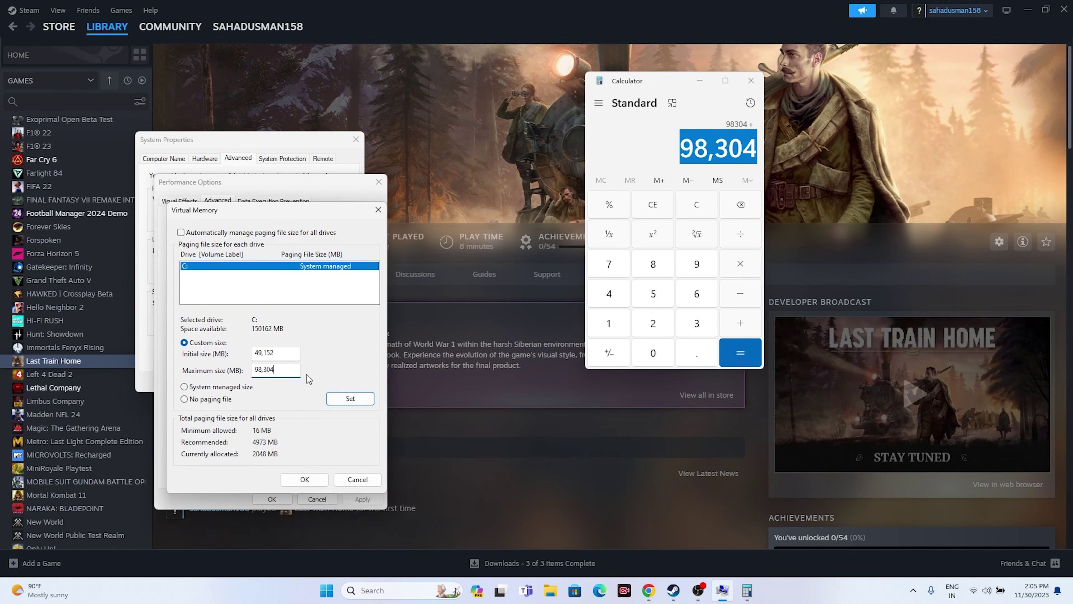
Close Virtual Memory, Performance Options and System Properties without applying the custom size, and close Calculator.
left_click(384, 210)
left_click(379, 183)
left_click(355, 139)
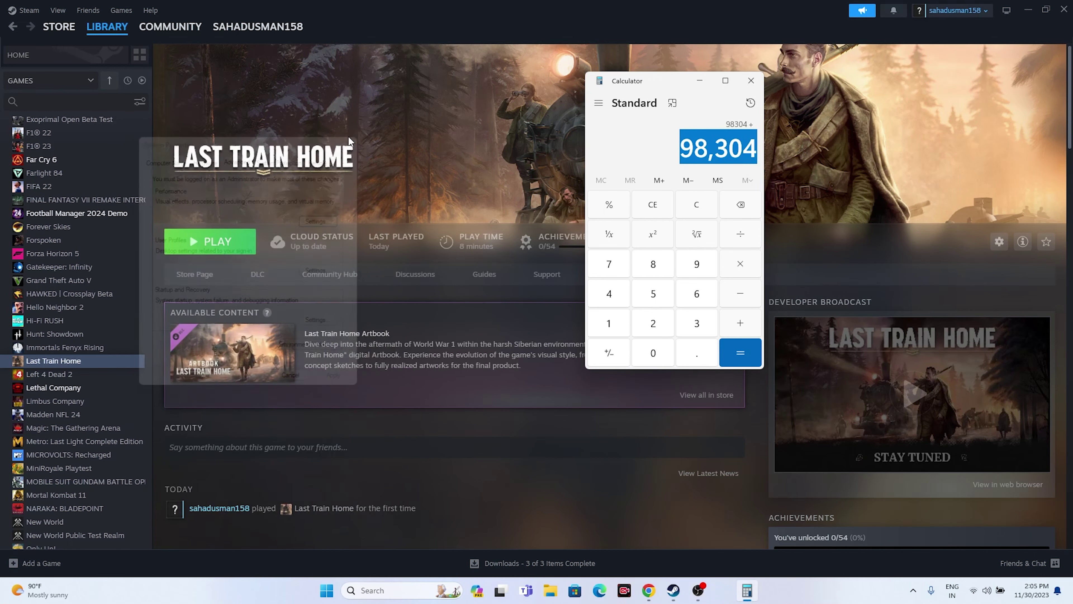
left_click(751, 81)
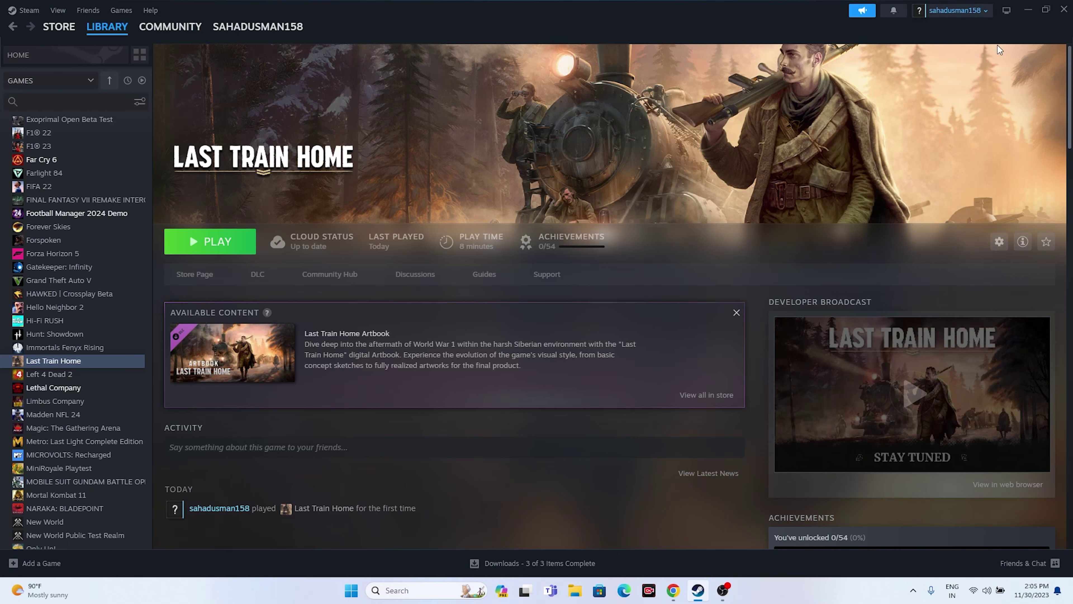
Minimize Steam, open the Windows Update page in Settings to review the update status, and close Settings.
left_click(1028, 9)
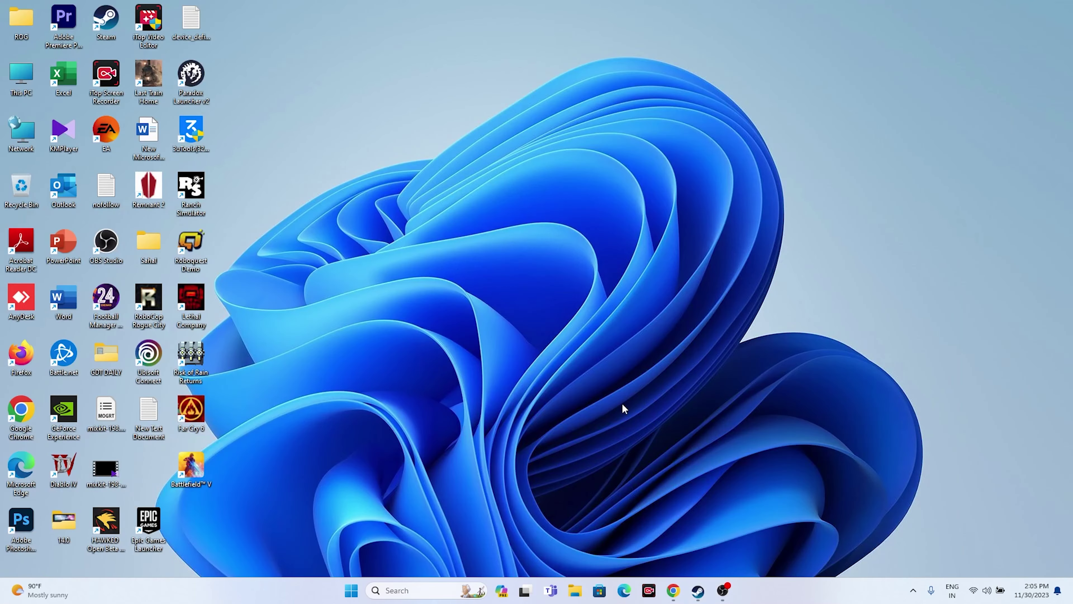
left_click(399, 589)
left_click(413, 339)
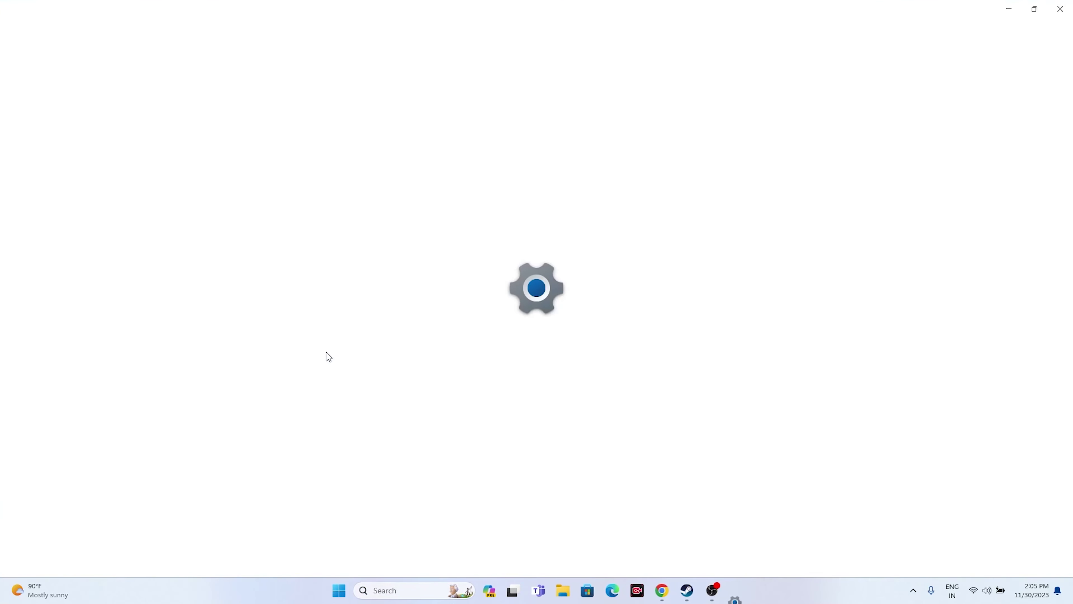
left_click(90, 366)
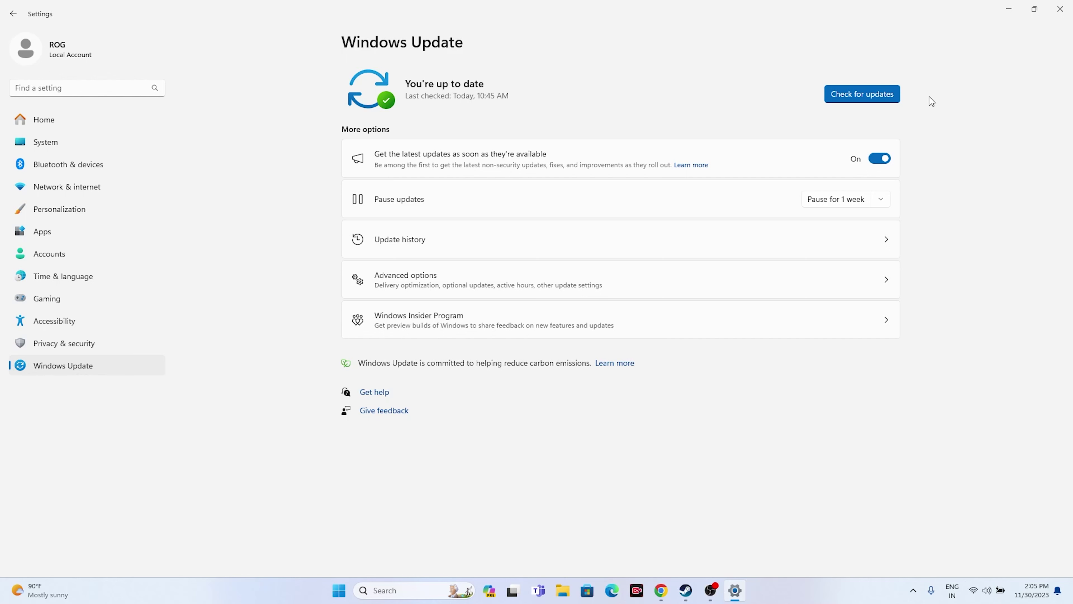
left_click(1060, 9)
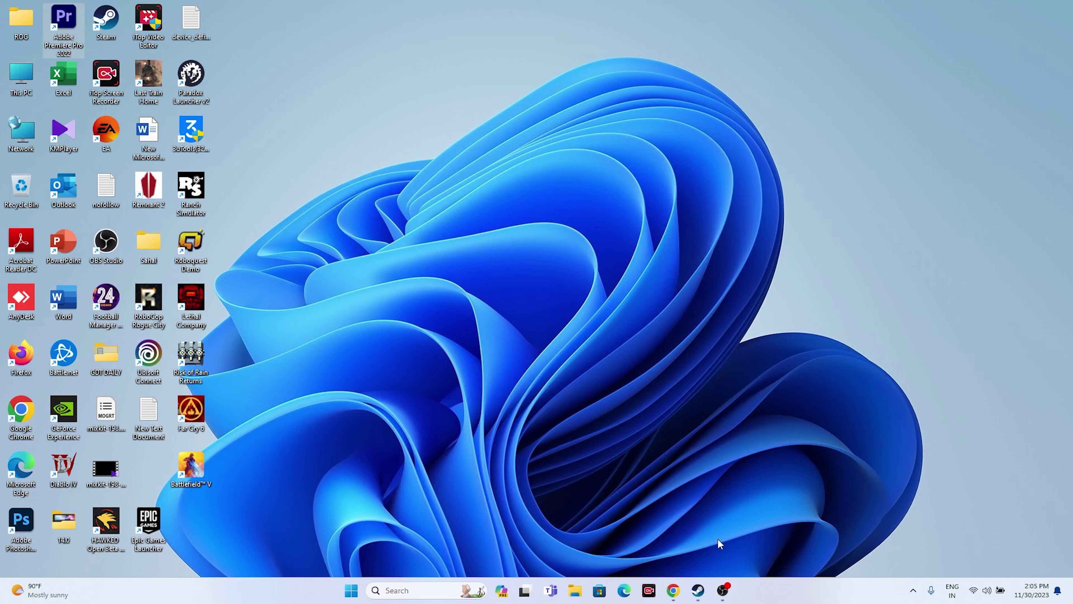
Switch to Chrome and look through the open pages for the NVIDIA GeForce and AMD driver download sites.
left_click(673, 590)
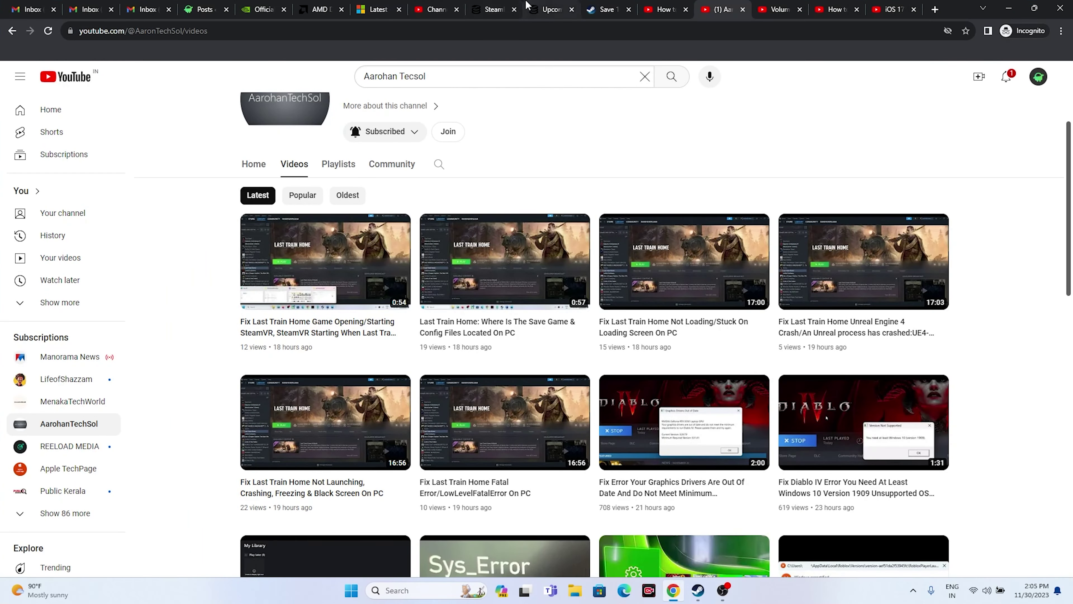
left_click(492, 9)
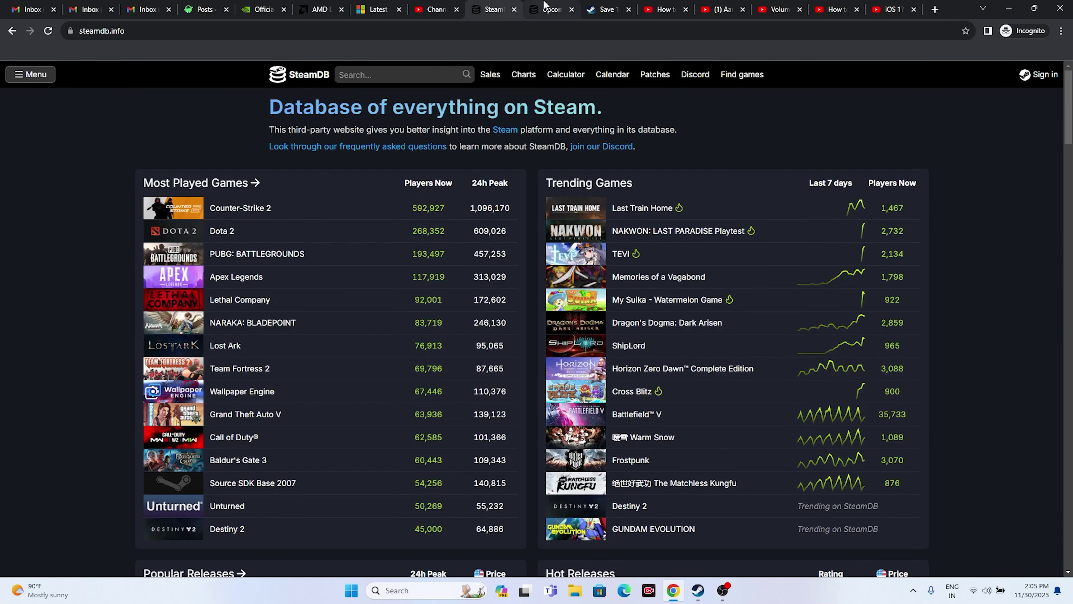
left_click(535, 10)
left_click(204, 9)
left_click(266, 6)
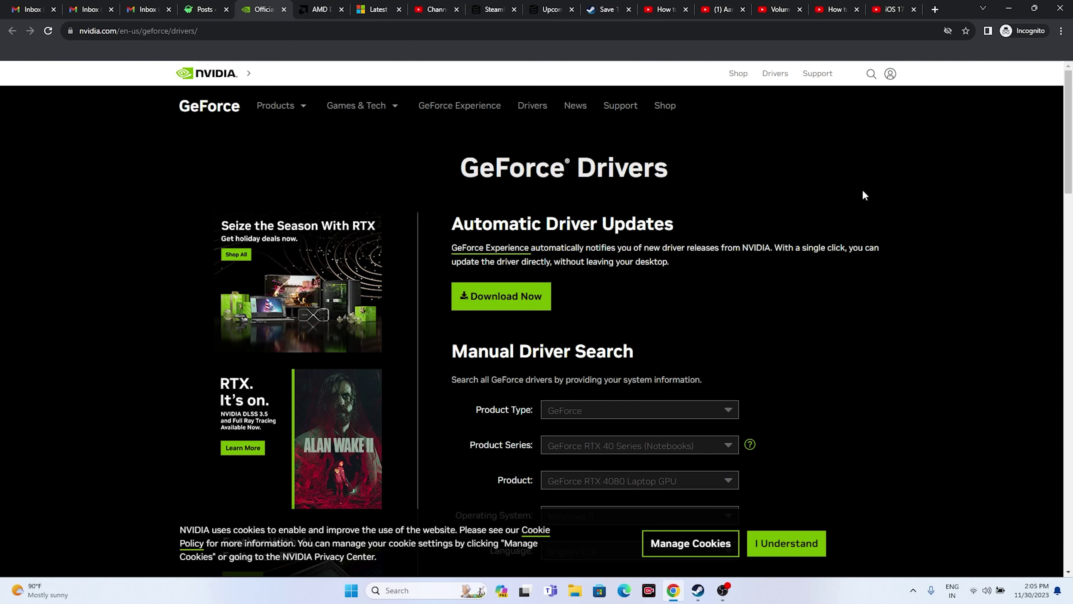
left_click(310, 6)
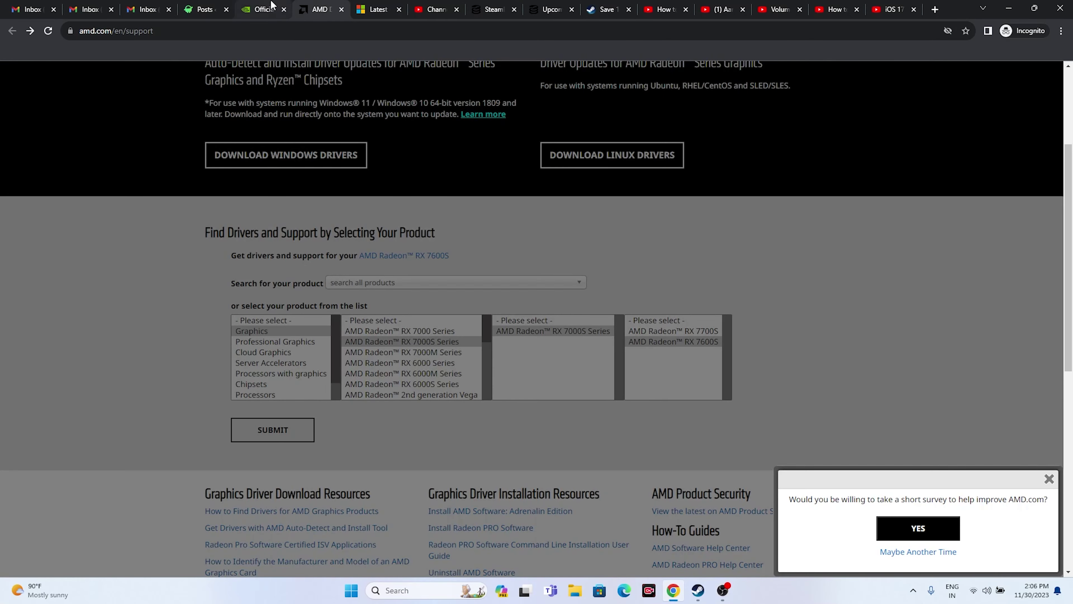
left_click(262, 9)
Examine the manual search options and driver results on NVIDIA's GeForce Drivers page, highlighting the newest Game Ready Driver's version.
scroll(839, 158, "down", 2)
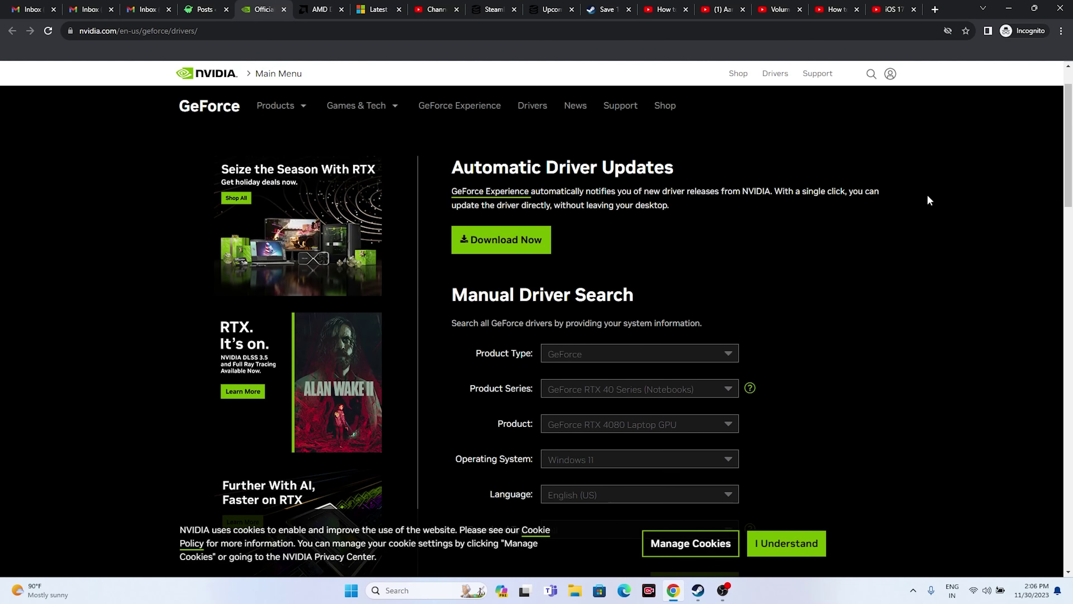
scroll(927, 196, "down", 3)
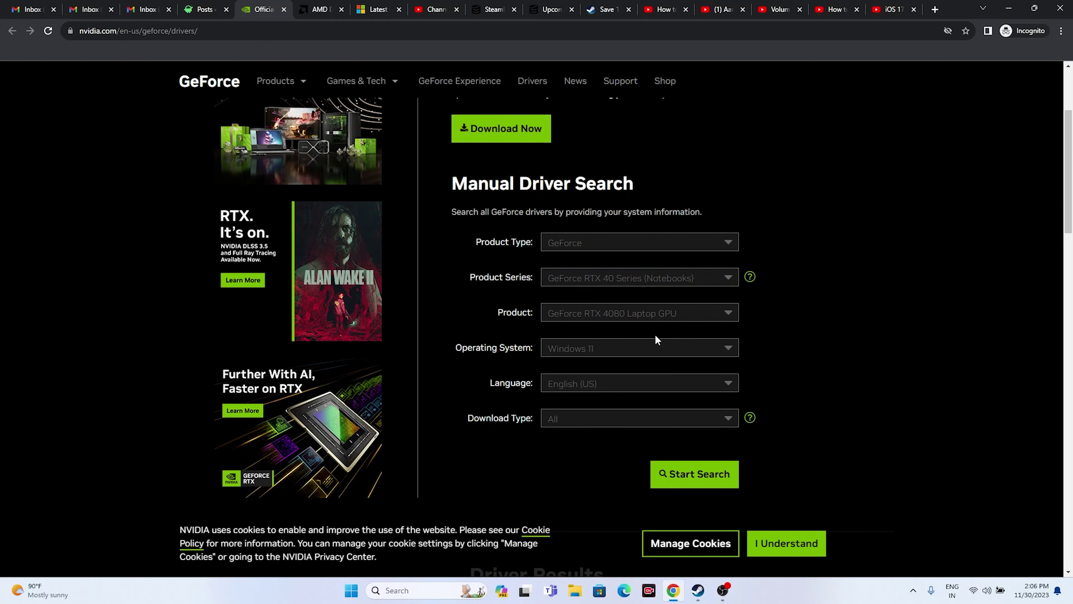
scroll(582, 315, "down", 3)
scroll(809, 292, "down", 4)
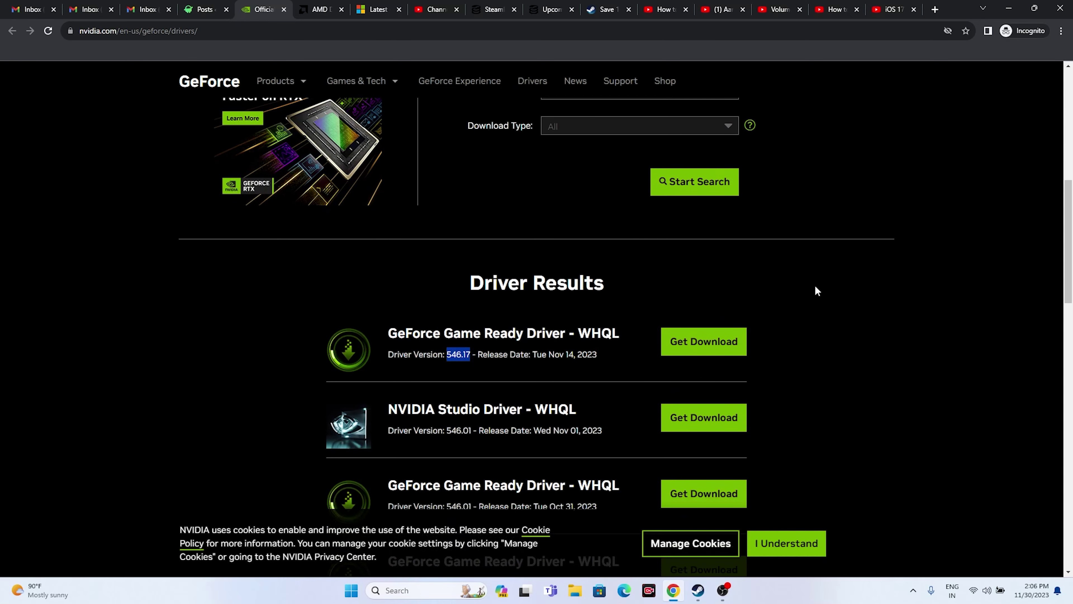
scroll(815, 285, "down", 2)
left_click(531, 260)
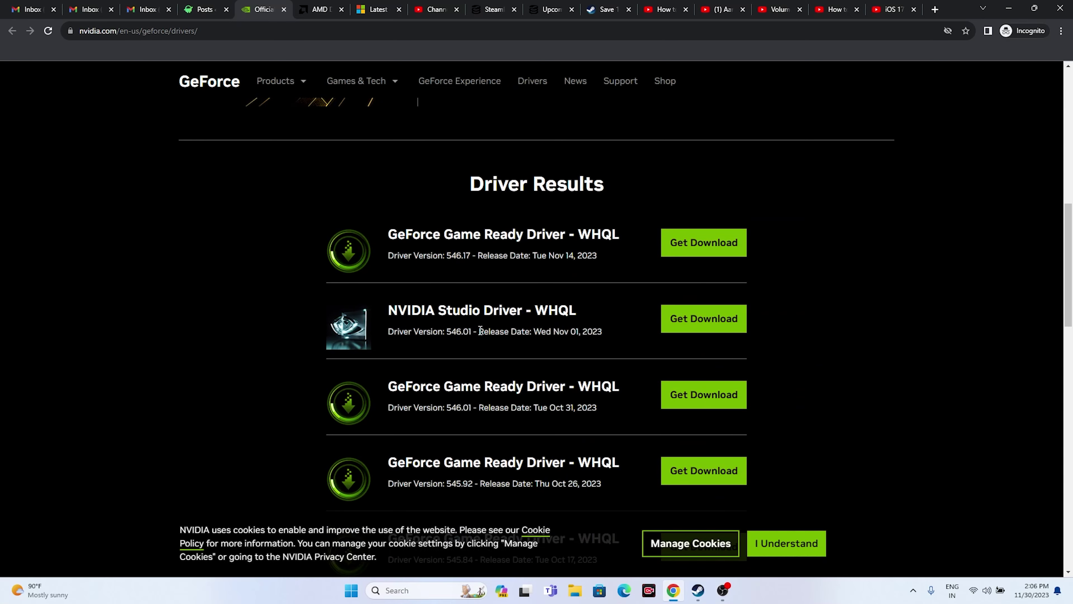
left_click_drag(394, 255, 471, 256)
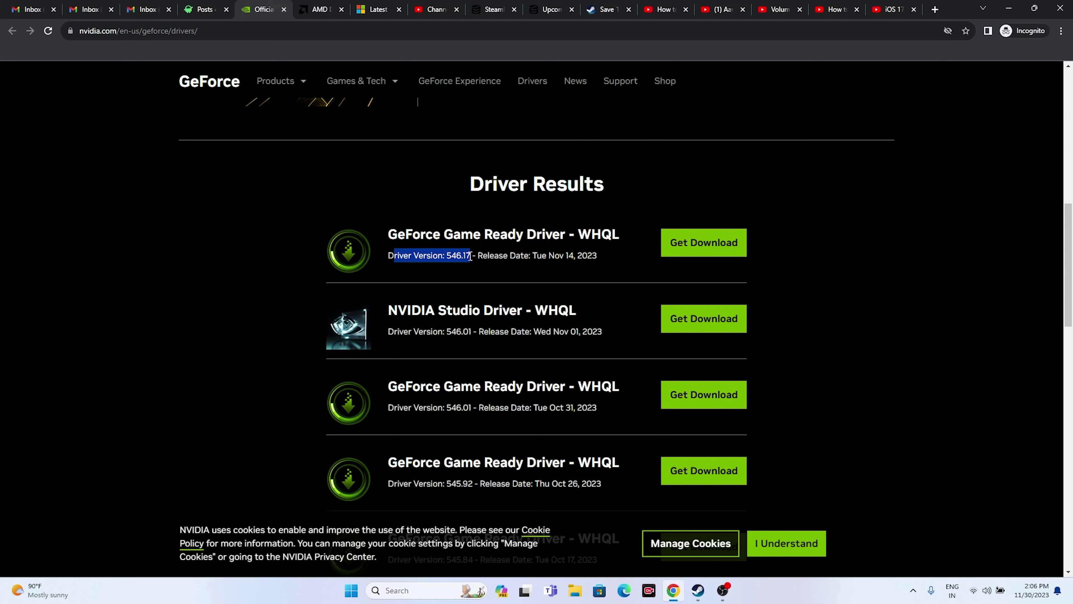
Highlight the release date of the newest GeForce Game Ready Driver in NVIDIA's driver results.
left_click(566, 256)
left_click_drag(567, 253, 579, 255)
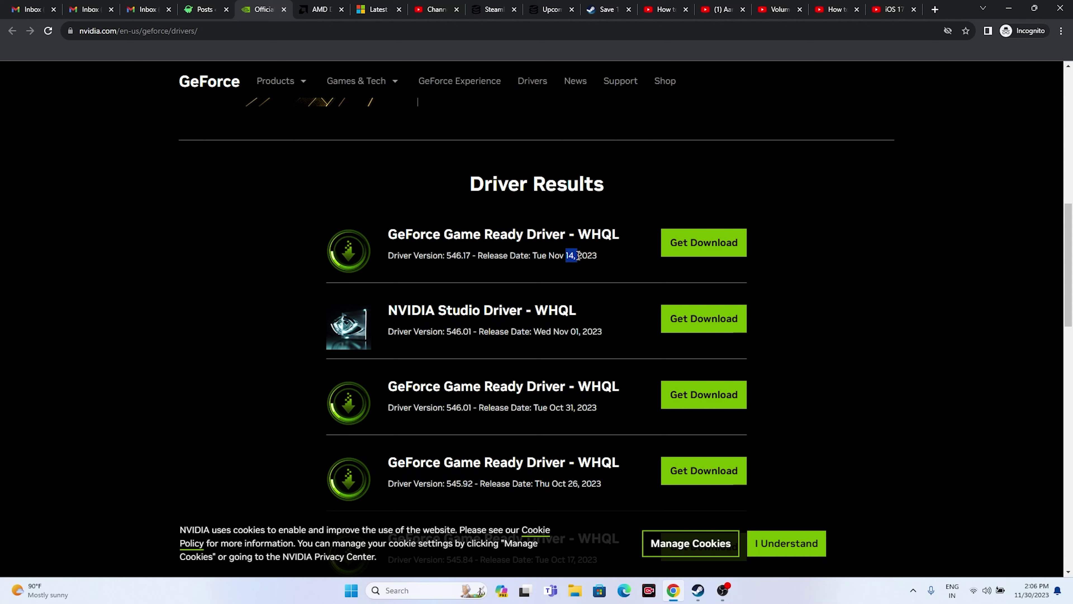
left_click(592, 255)
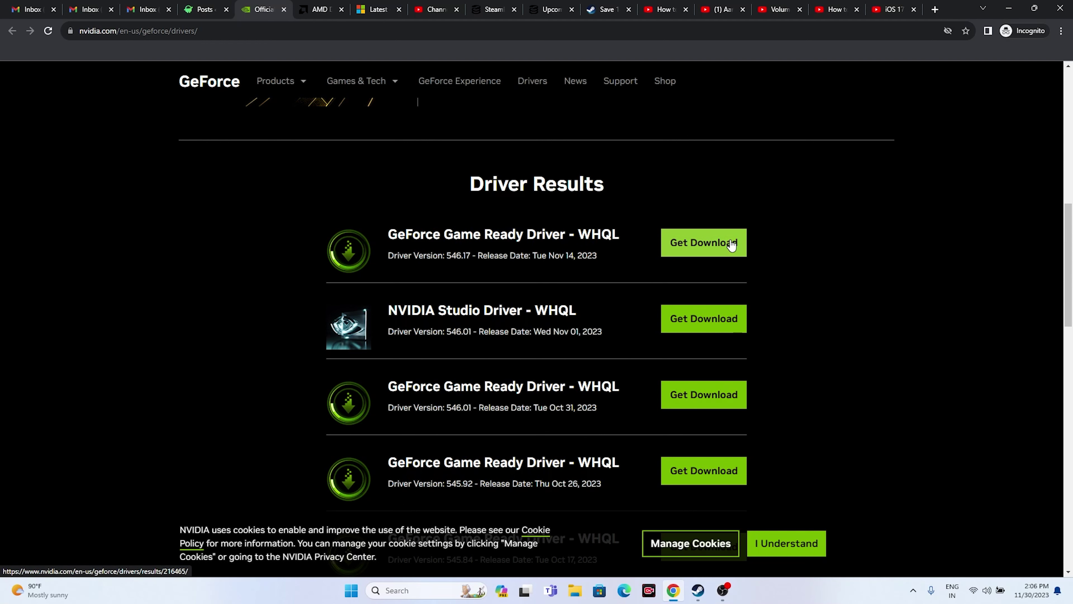
On AMD's support page, dismiss the survey, submit the AMD Radeon RX 7600S selection and review its Windows driver listings.
left_click(316, 8)
scroll(318, 235, "down", 1)
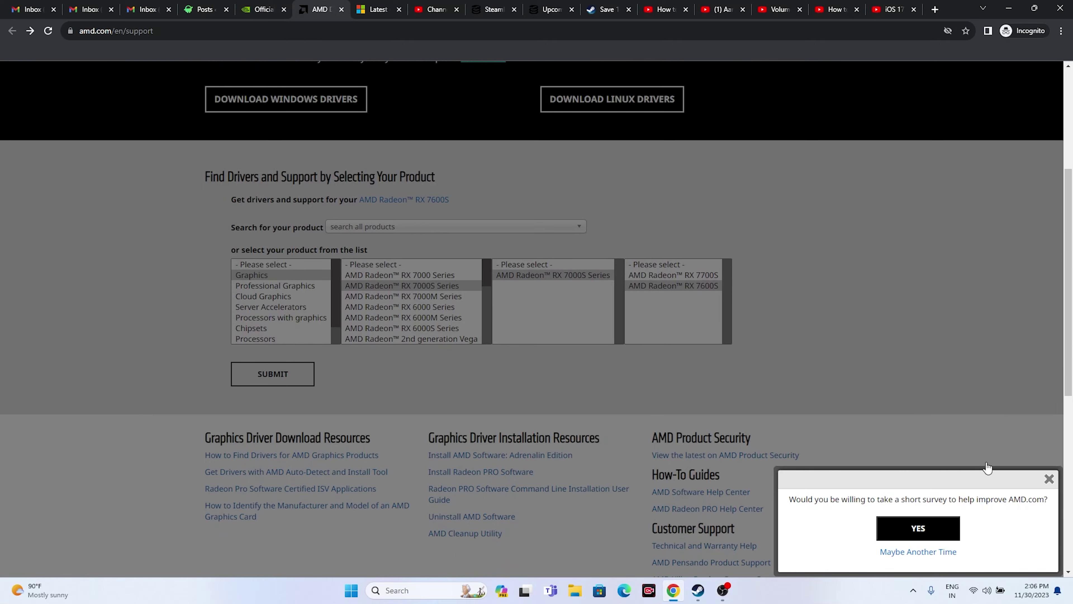
left_click(1049, 479)
left_click(274, 374)
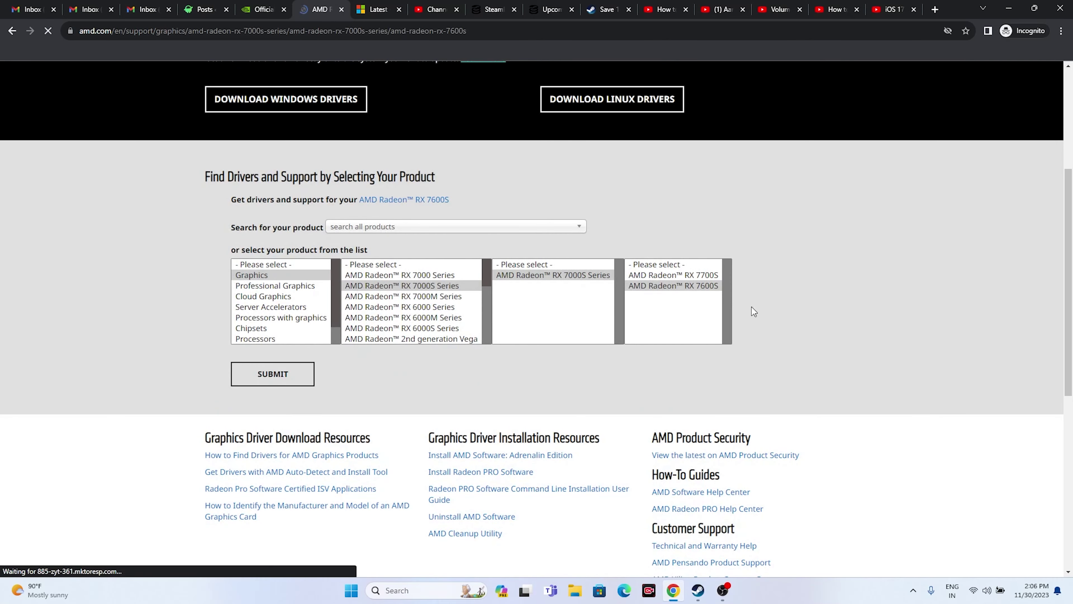
scroll(170, 388, "down", 3)
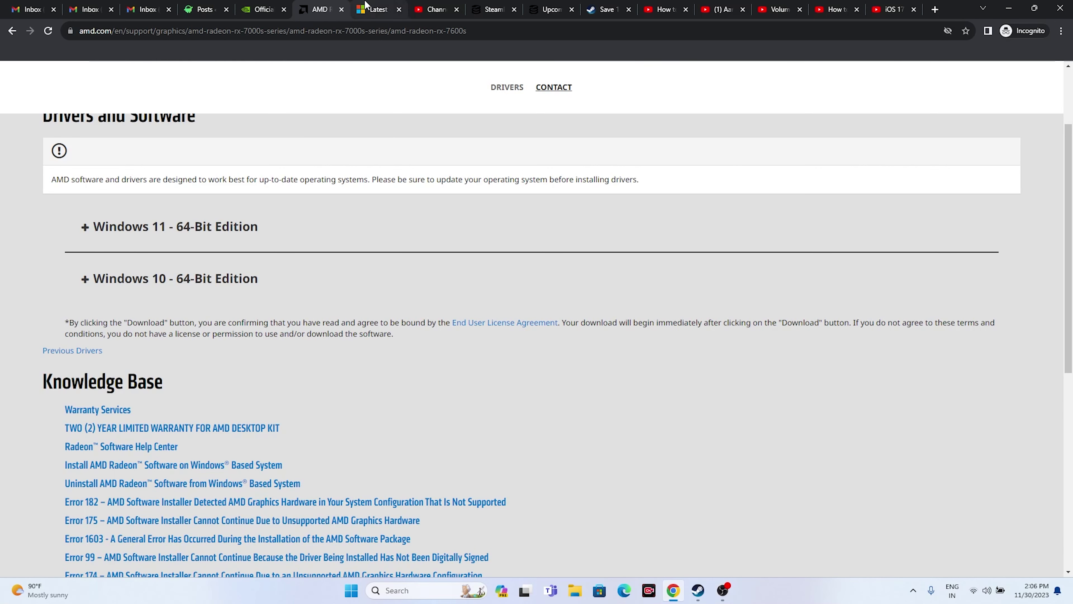
Review Microsoft's Visual C++ Redistributable downloads page, highlighting the title and the X86 entry in the Visual Studio 2015–2022 table.
left_click(376, 9)
left_click_drag(542, 213, 299, 177)
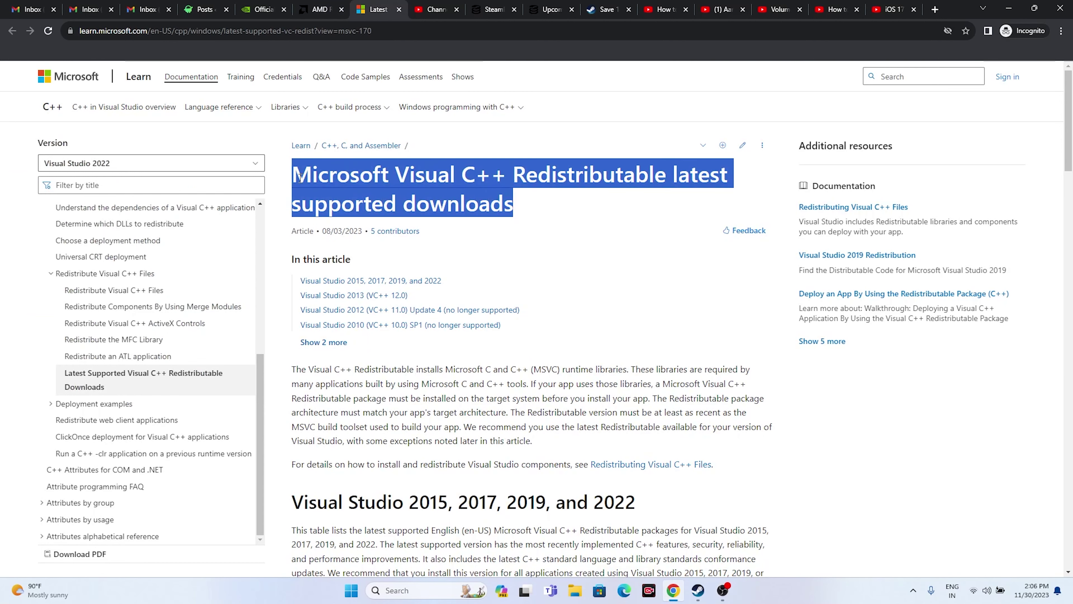
left_click(577, 206)
scroll(562, 224, "down", 6)
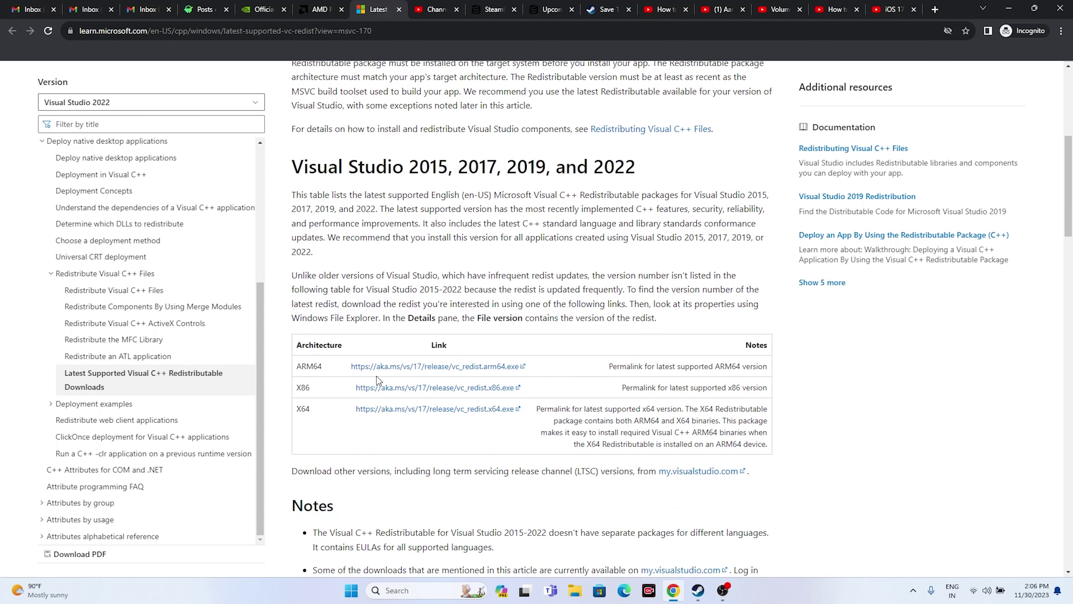
left_click_drag(311, 408, 301, 387)
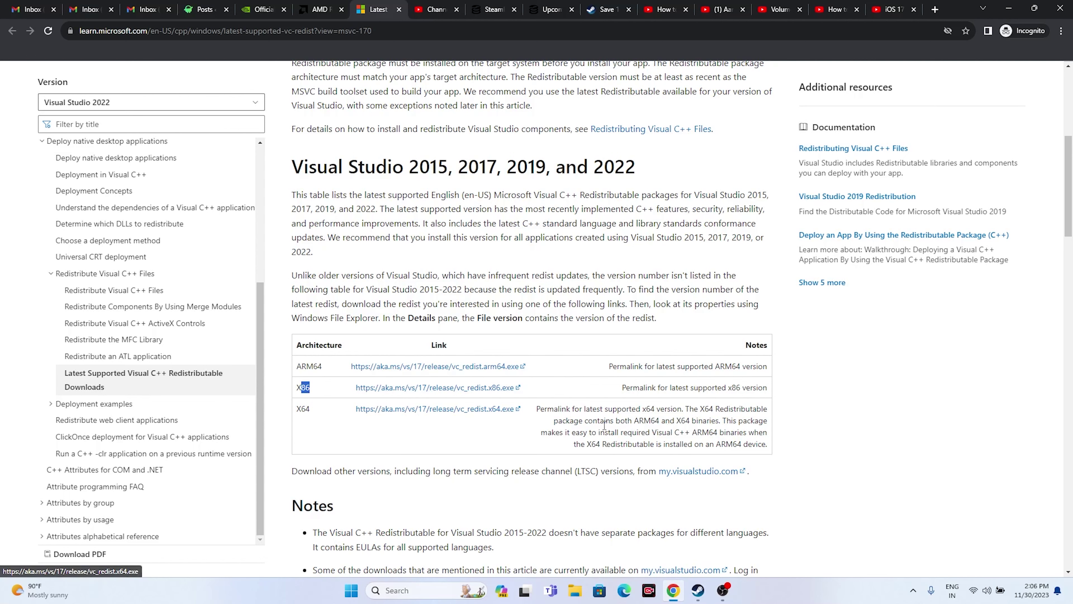
Minimize Chrome, switch to Steam and view the management options for Last Train Home, including Uninstall, without choosing one.
left_click(1006, 9)
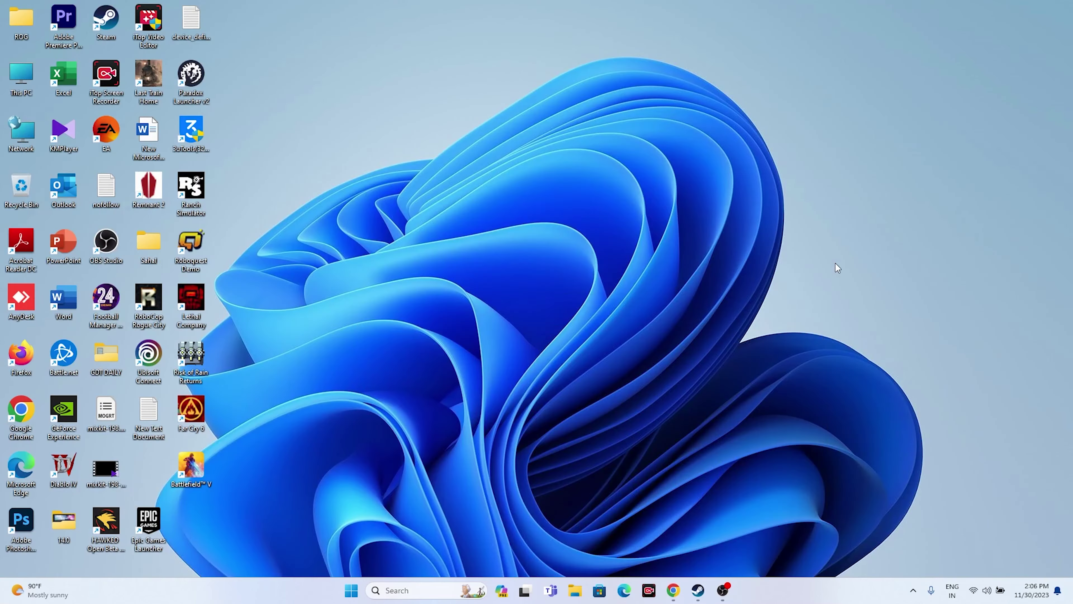
left_click(698, 590)
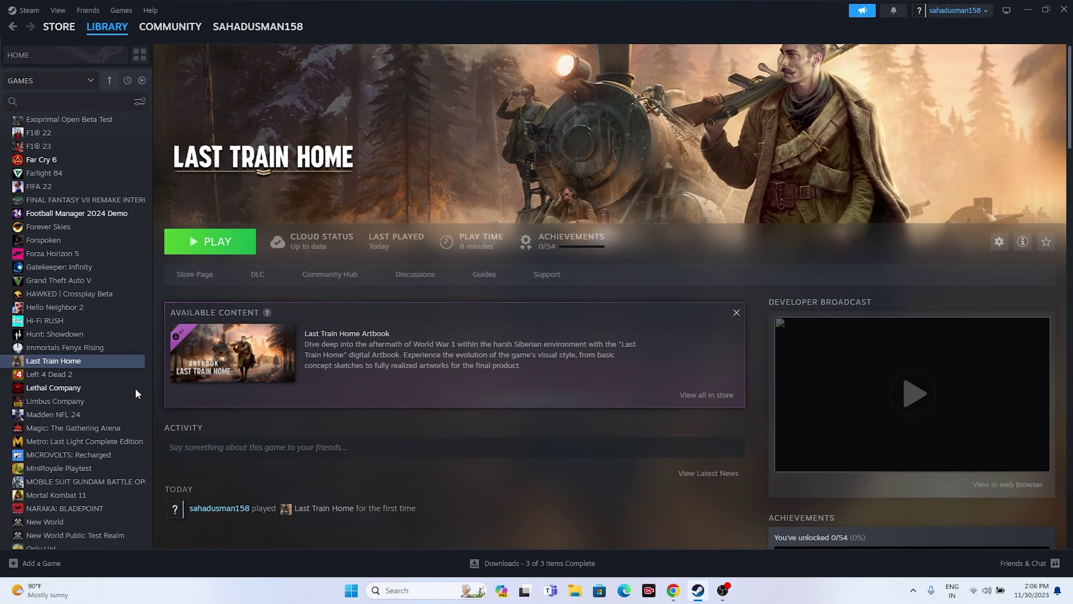
right_click(82, 366)
mouse_move(112, 433)
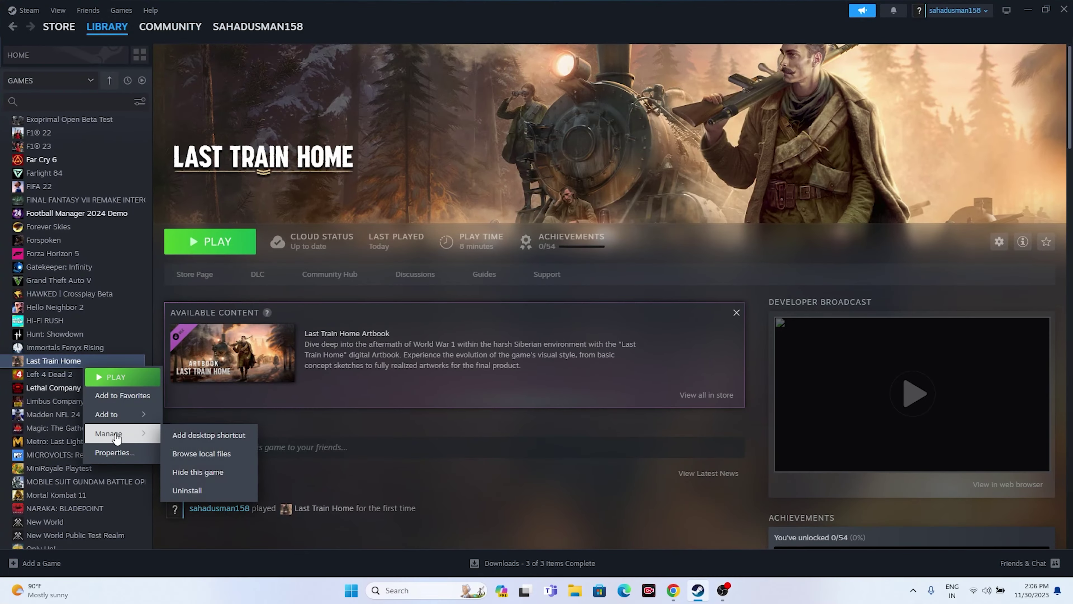
left_click(507, 441)
Open This PC in File Explorer to check the available drives for installing the game, and close the window.
key("super+e")
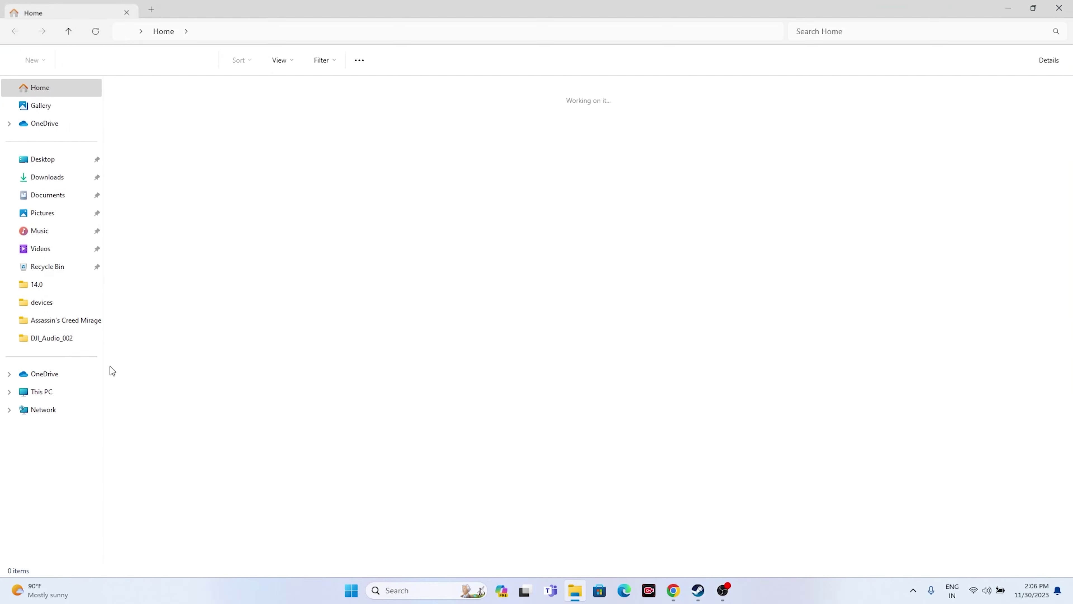
left_click(54, 392)
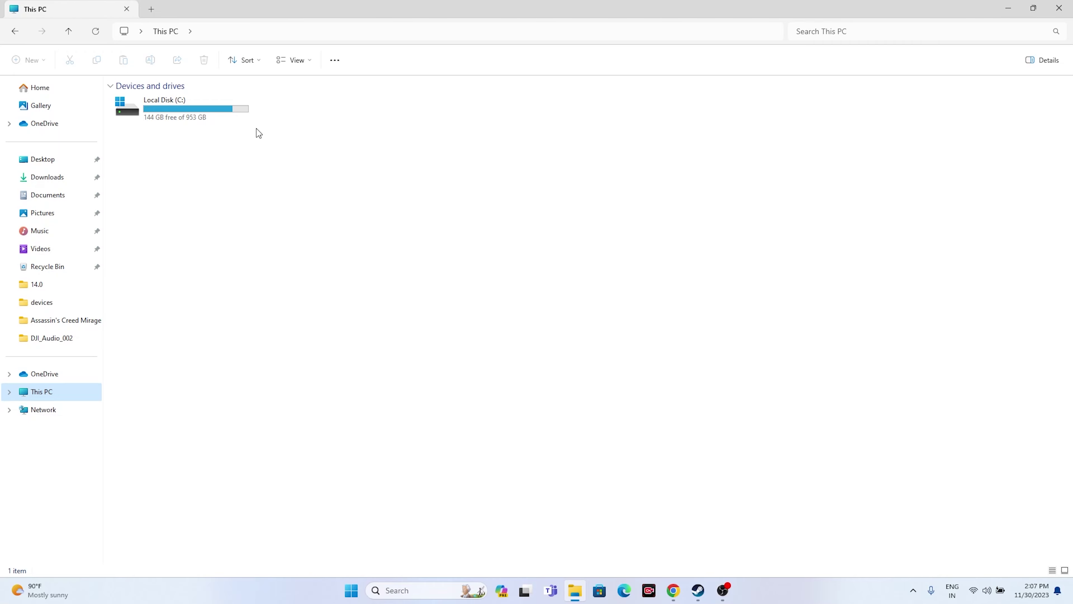
left_click(1059, 7)
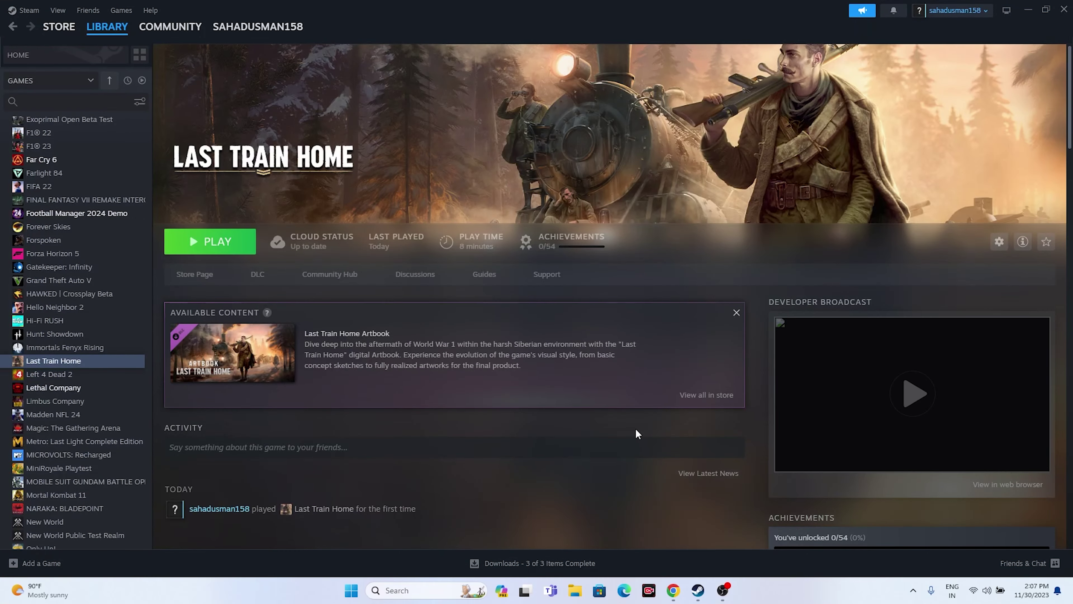